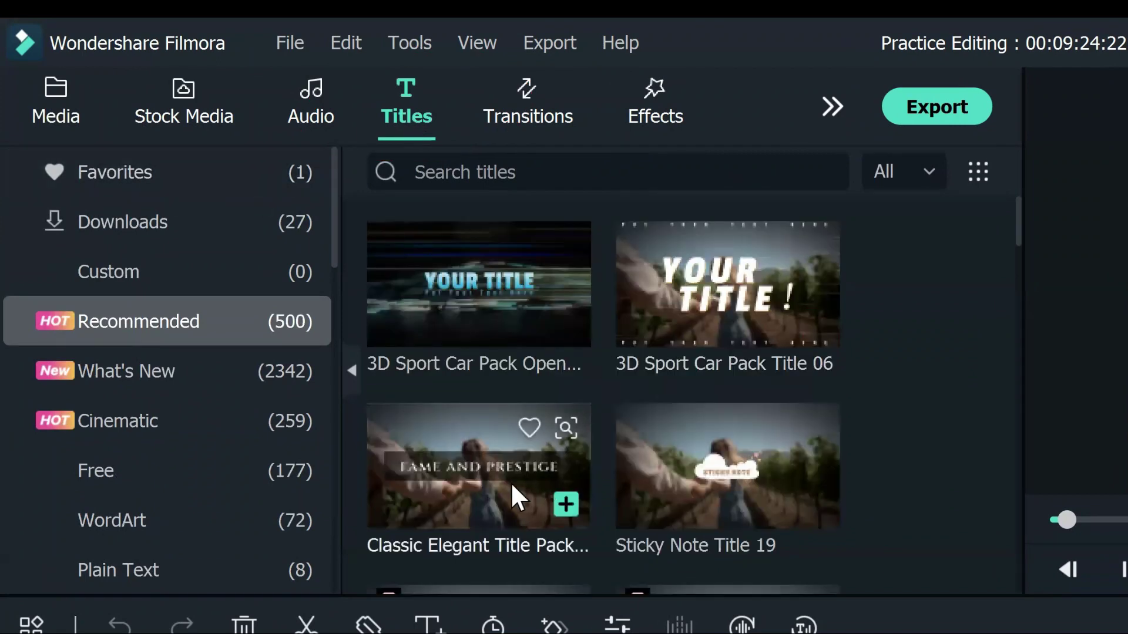
Preview the Classic Elegant Title Pack, 3D Sport Car Pack Title 06 and Sticky Note Title 19 templates in the Recommended titles
{"action": "left_click", "coordinate": [512, 485]}
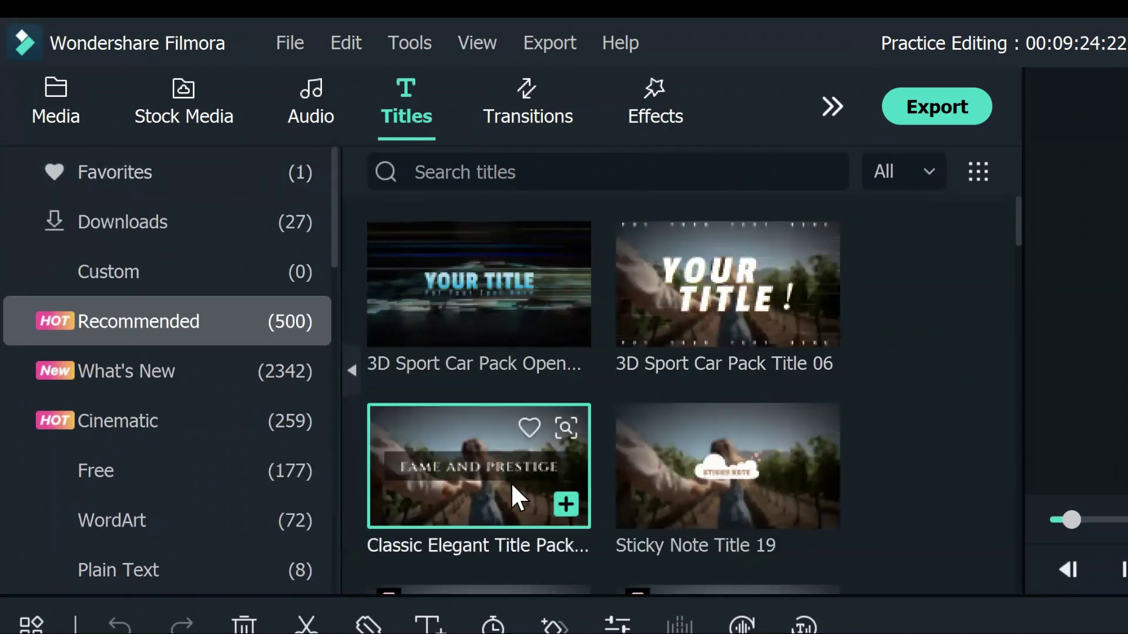
{"action": "mouse_move", "coordinate": [724, 294]}
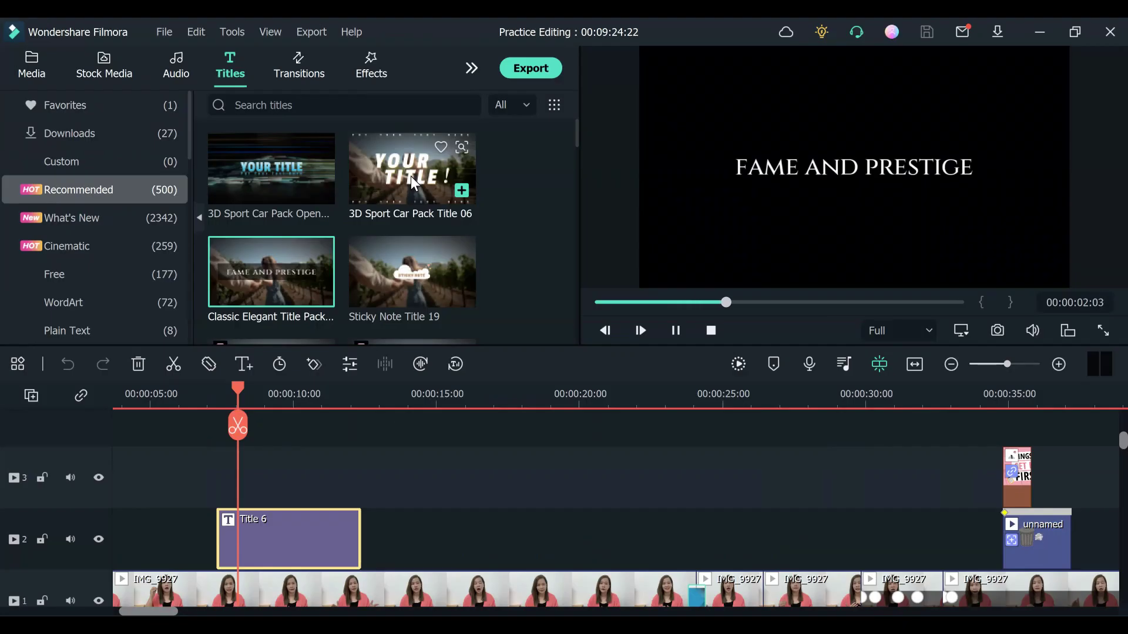
{"action": "left_click", "coordinate": [410, 175]}
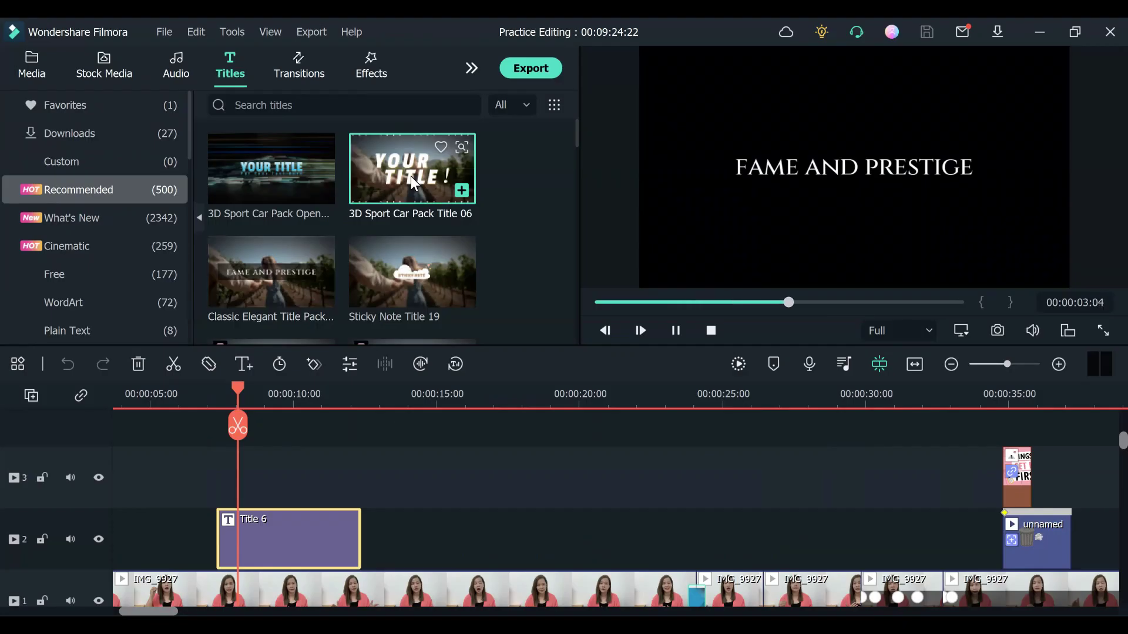
{"action": "left_click", "coordinate": [397, 284]}
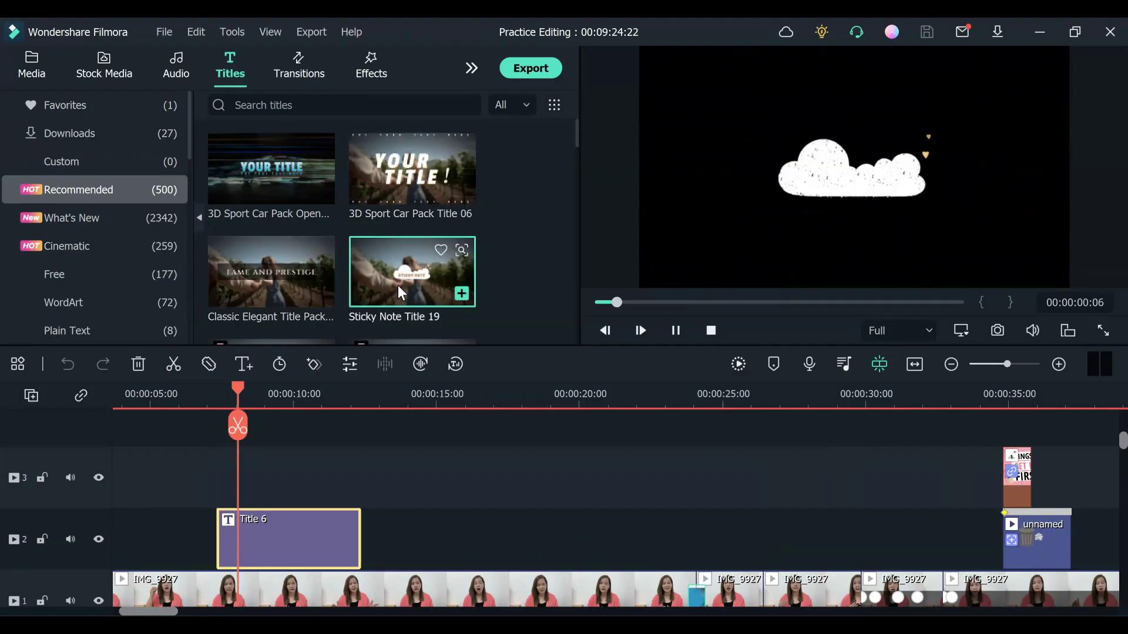
Preview the Default Title, Lower Third 6, Title 2 and New LowerThirds 7 templates further down the Recommended titles
{"action": "scroll", "coordinate": [397, 284], "scroll_direction": "down", "scroll_amount": 3}
{"action": "scroll", "coordinate": [386, 325], "scroll_direction": "down", "scroll_amount": 3}
{"action": "left_click", "coordinate": [402, 177]}
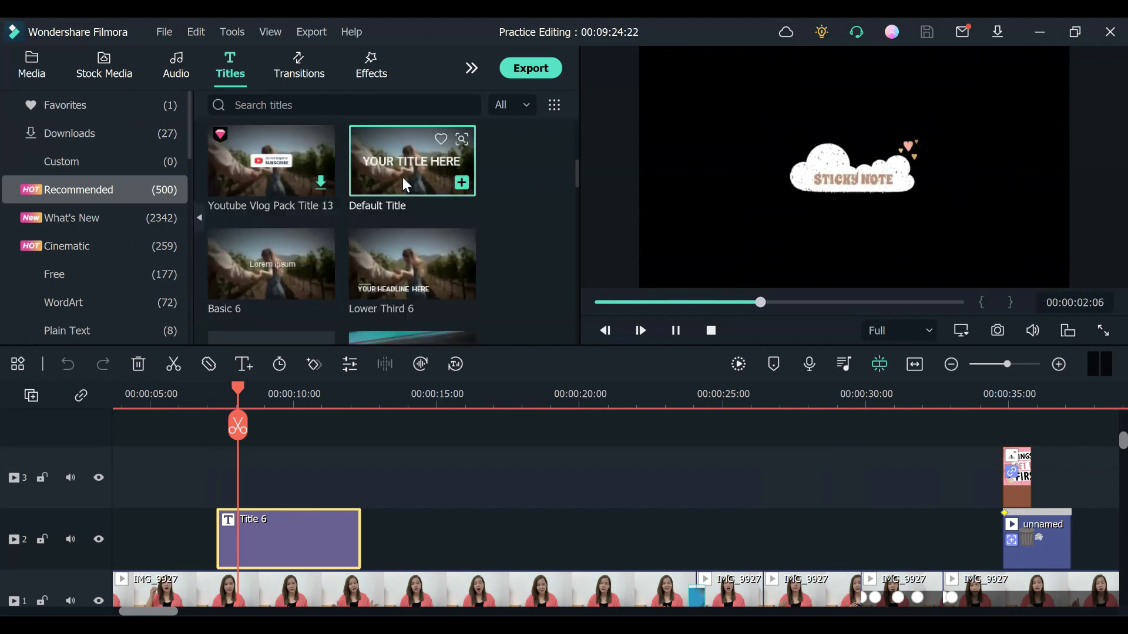
{"action": "left_click", "coordinate": [393, 263]}
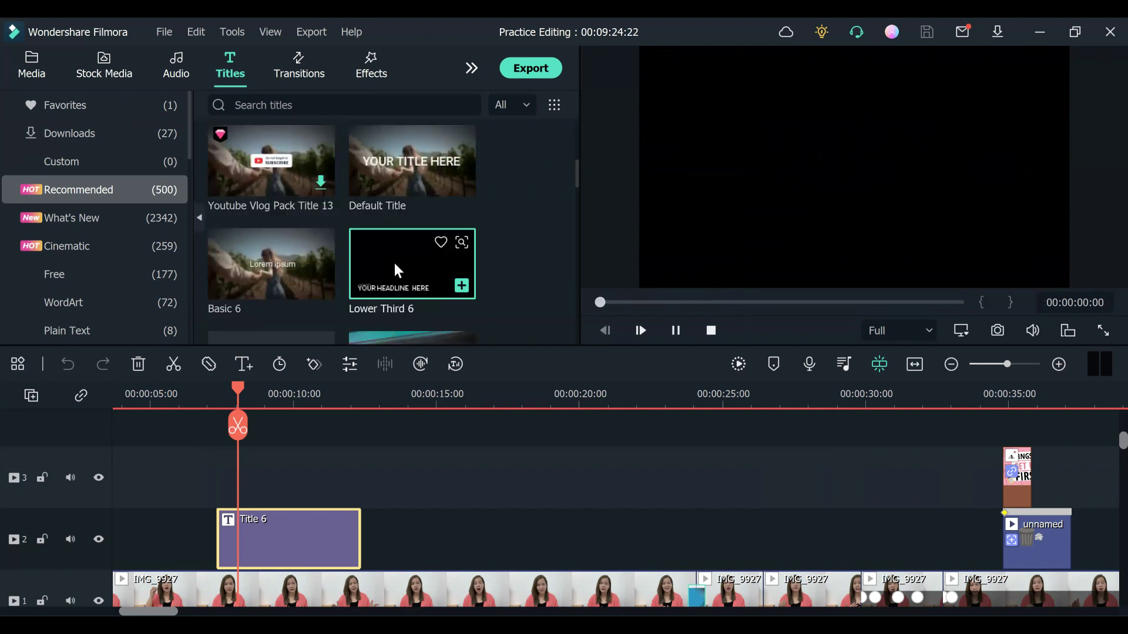
{"action": "scroll", "coordinate": [393, 263], "scroll_direction": "down", "scroll_amount": 3}
{"action": "scroll", "coordinate": [376, 302], "scroll_direction": "down", "scroll_amount": 3}
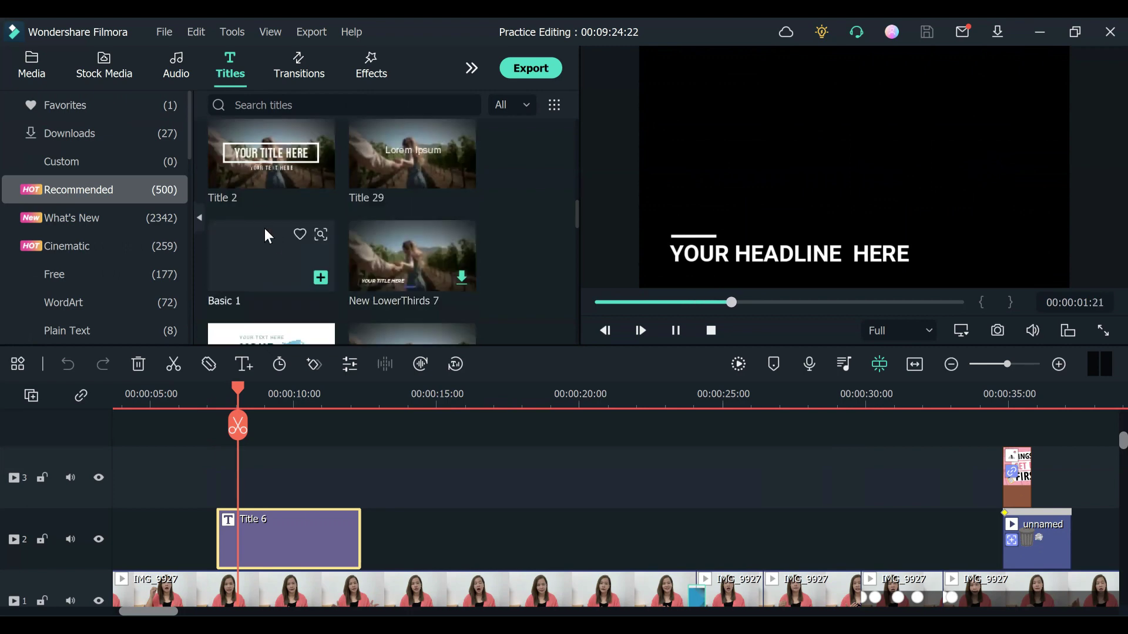
{"action": "left_click", "coordinate": [252, 166]}
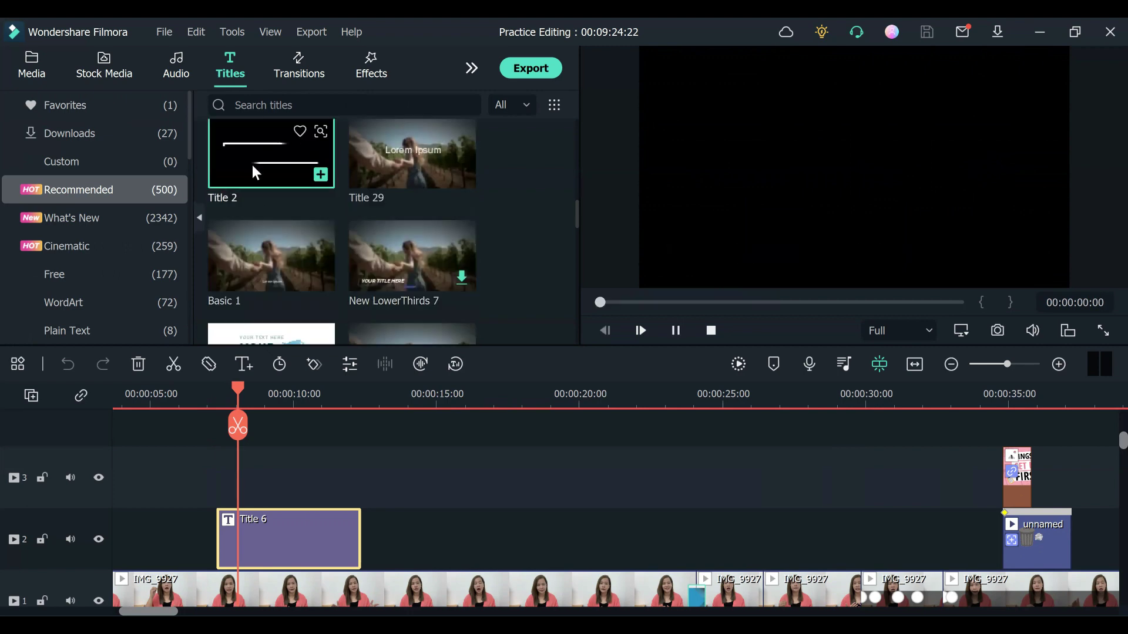
{"action": "left_click", "coordinate": [388, 286]}
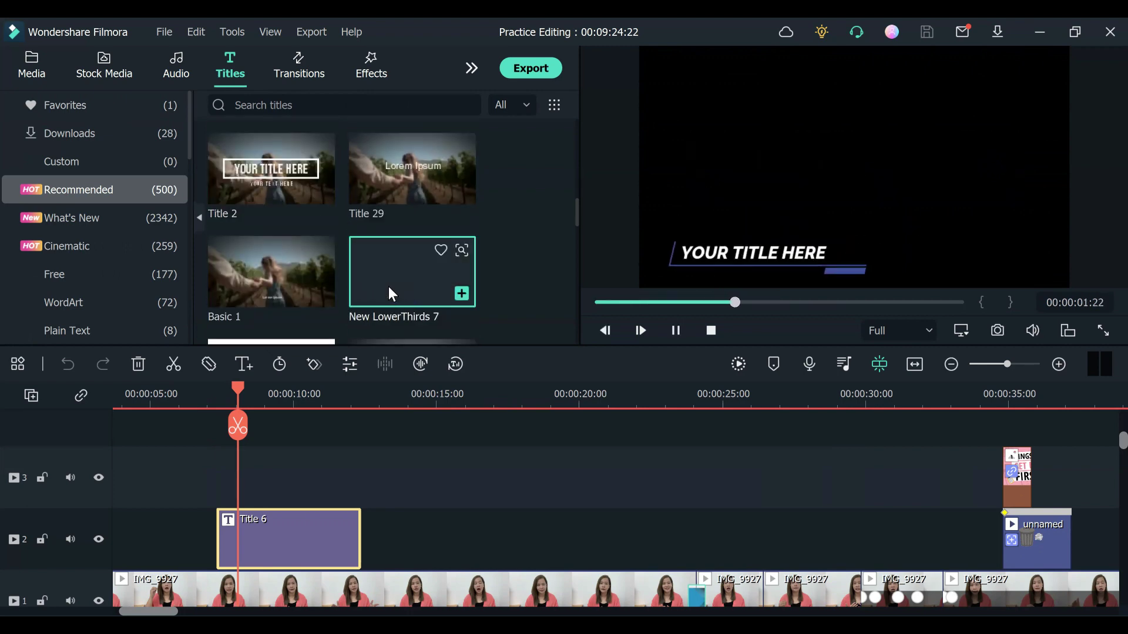
{"action": "scroll", "coordinate": [383, 268], "scroll_direction": "down", "scroll_amount": 3}
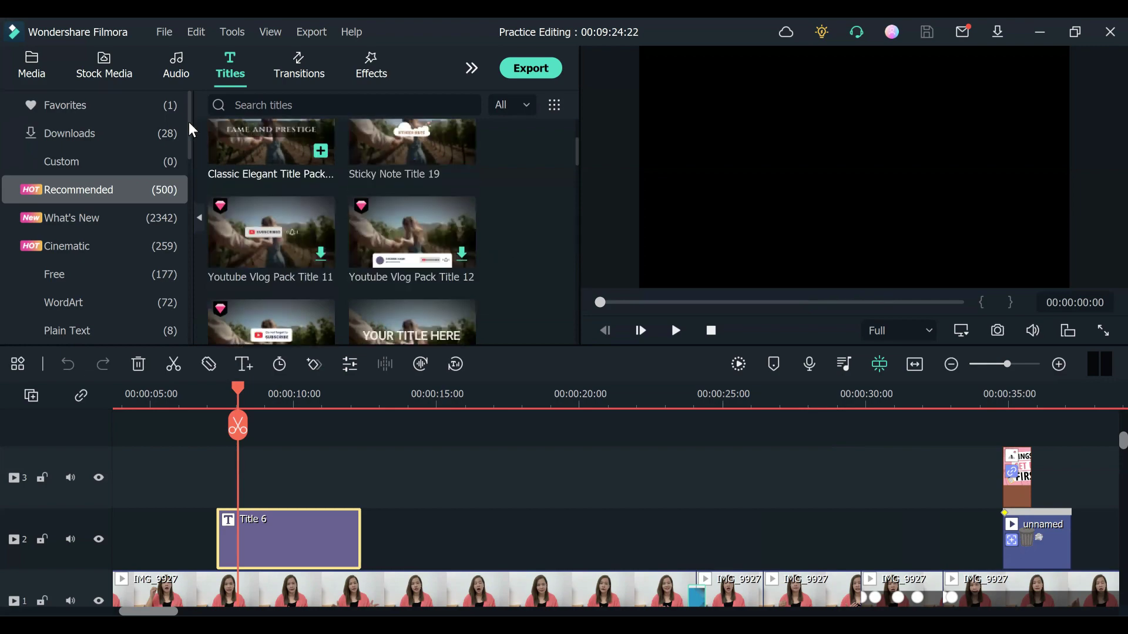
Add the Title 6 template from the favorite titles to track 3, directly above the existing title clip
{"action": "left_click", "coordinate": [109, 107]}
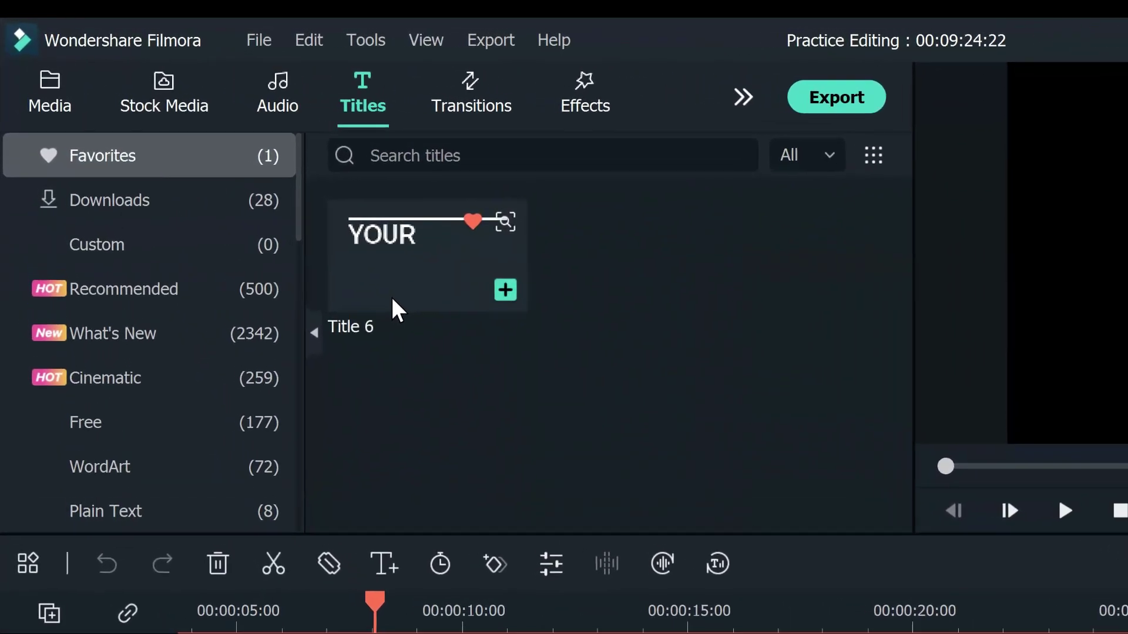
{"action": "left_click", "coordinate": [402, 306]}
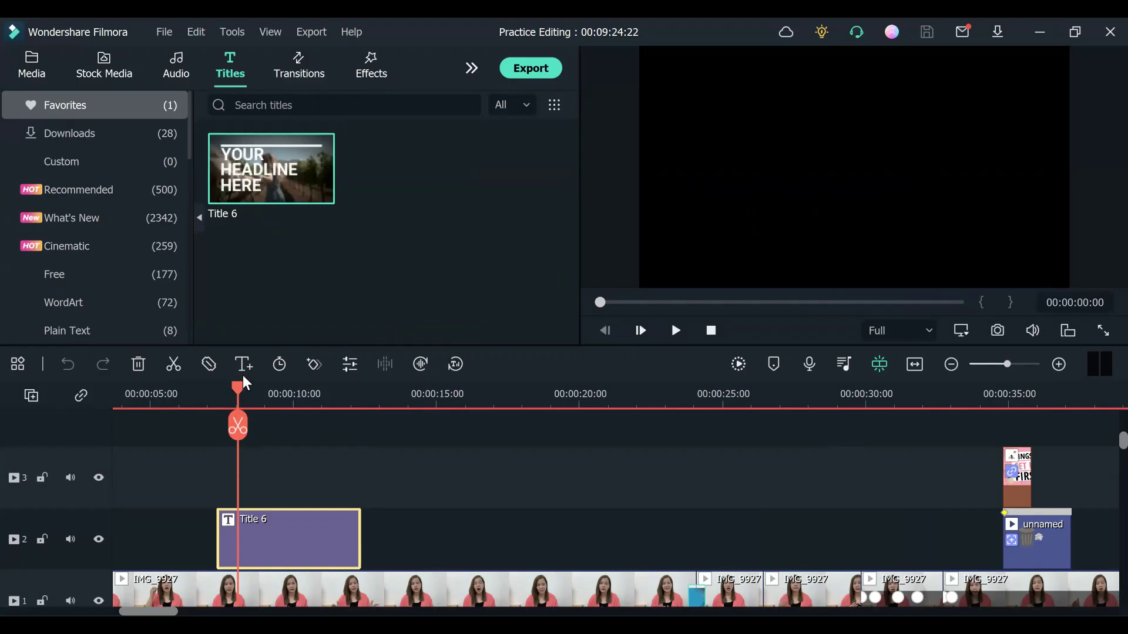
{"action": "mouse_move", "coordinate": [262, 194]}
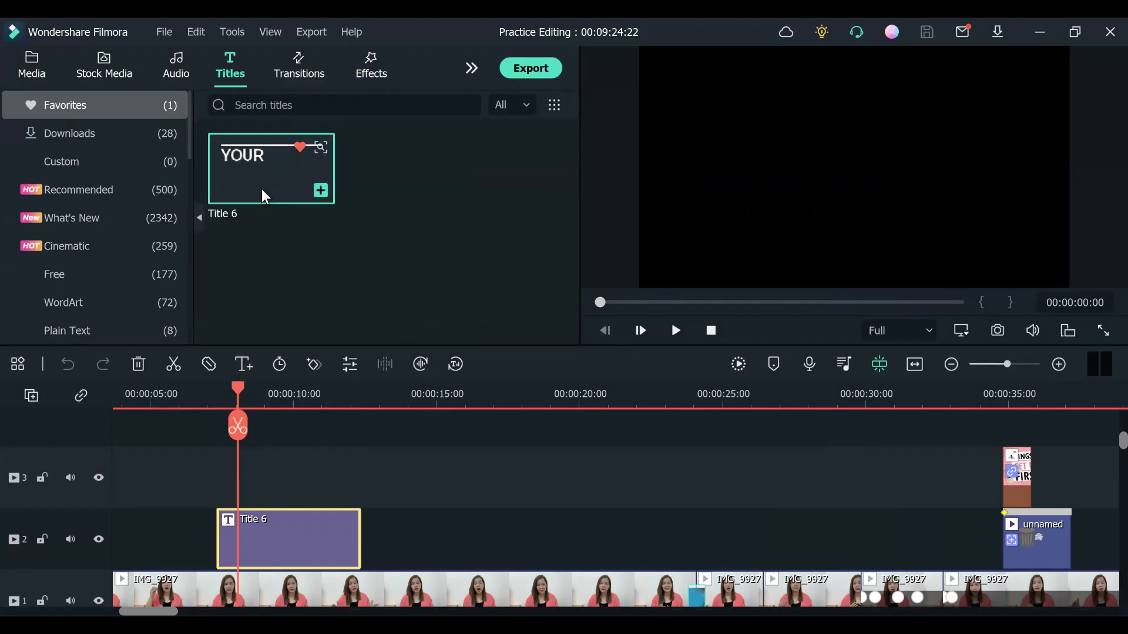
{"action": "left_click_drag", "start_coordinate": [262, 194], "coordinate": [223, 459]}
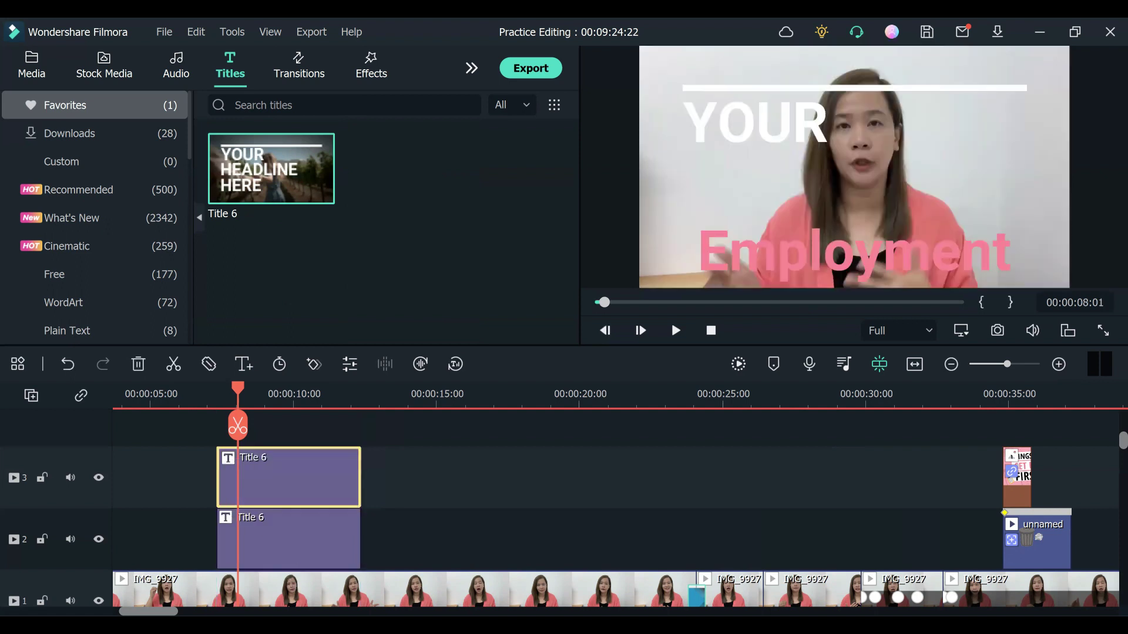
Delete the Title 6 clip on track 3
{"action": "left_click", "coordinate": [299, 541]}
{"action": "left_click", "coordinate": [309, 473]}
{"action": "key", "text": "Delete"}
Place the playhead at 00:00:07:17 and open the Title 6 clip on track 2 in Advanced Text Edit
{"action": "left_click", "coordinate": [285, 552]}
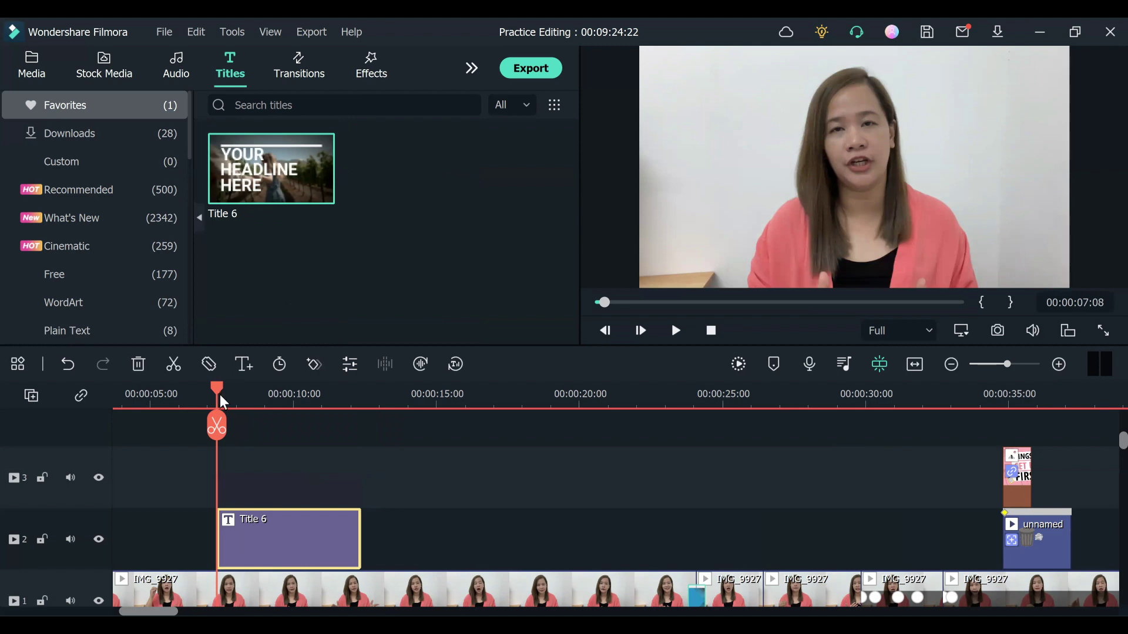
{"action": "left_click_drag", "start_coordinate": [218, 393], "coordinate": [219, 427]}
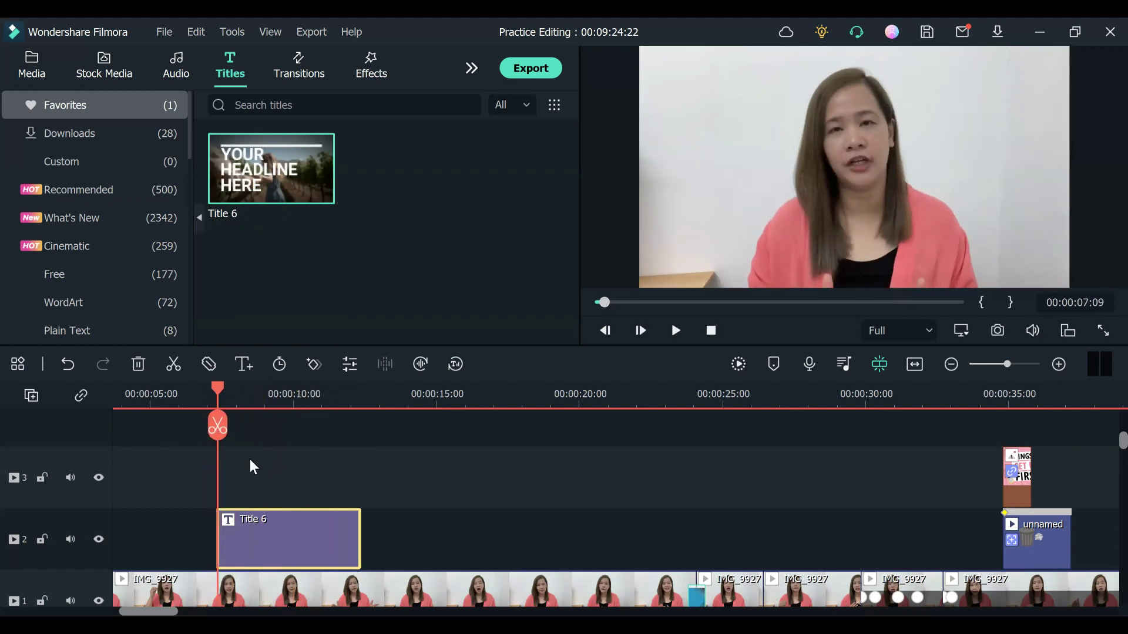
{"action": "scroll", "coordinate": [274, 531], "scroll_direction": "down", "scroll_amount": 1}
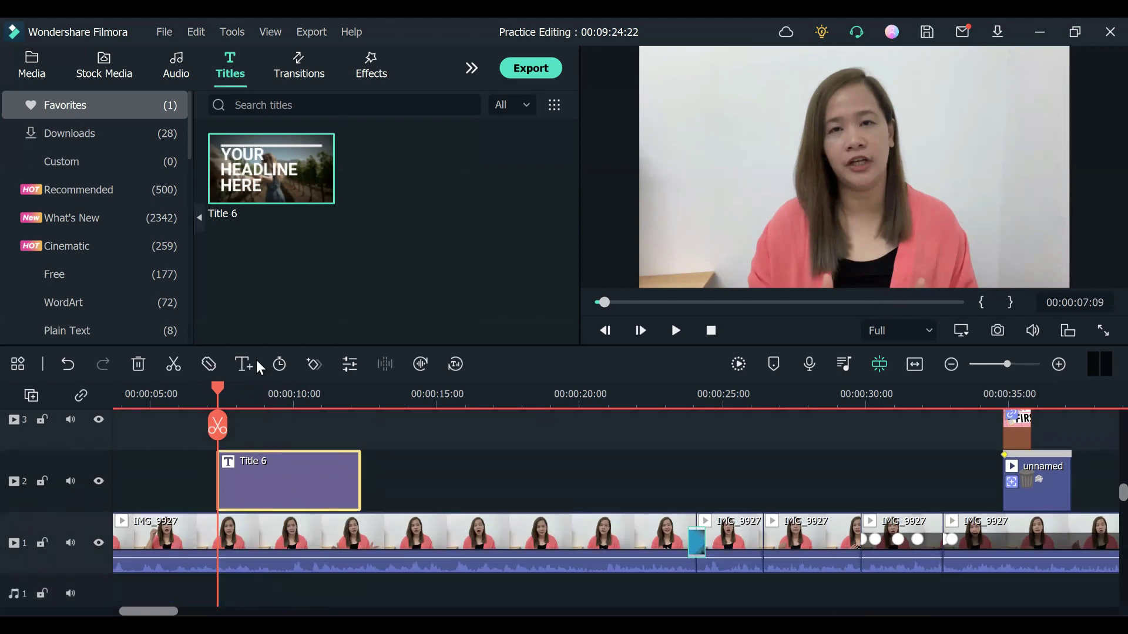
{"action": "left_click_drag", "start_coordinate": [216, 390], "coordinate": [228, 397]}
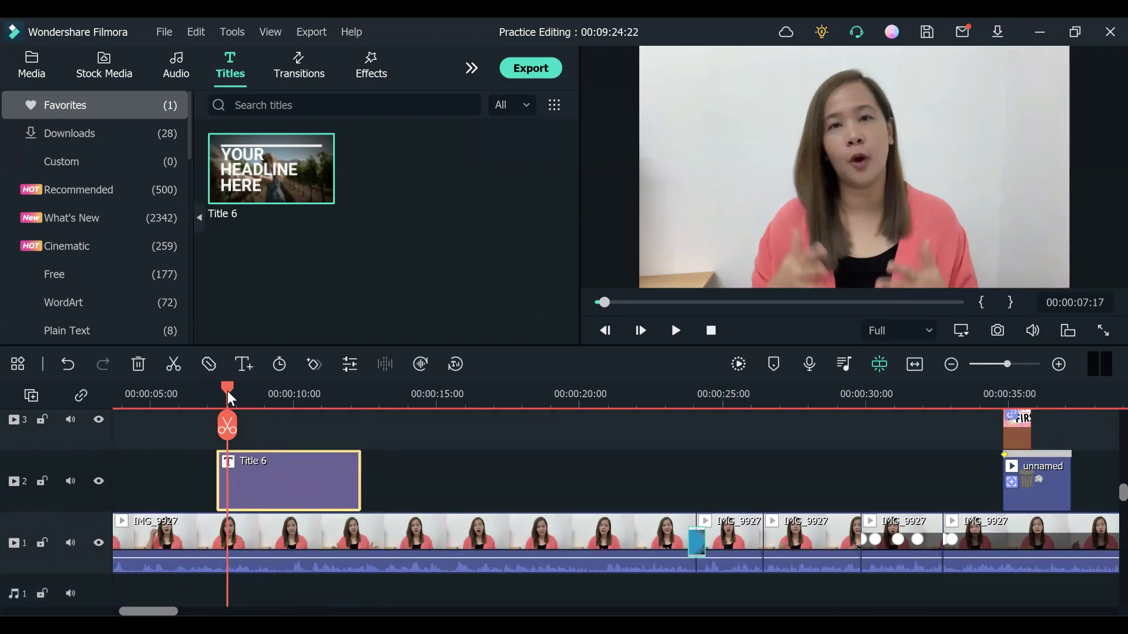
{"action": "double_click", "coordinate": [289, 485]}
{"action": "left_click", "coordinate": [466, 334]}
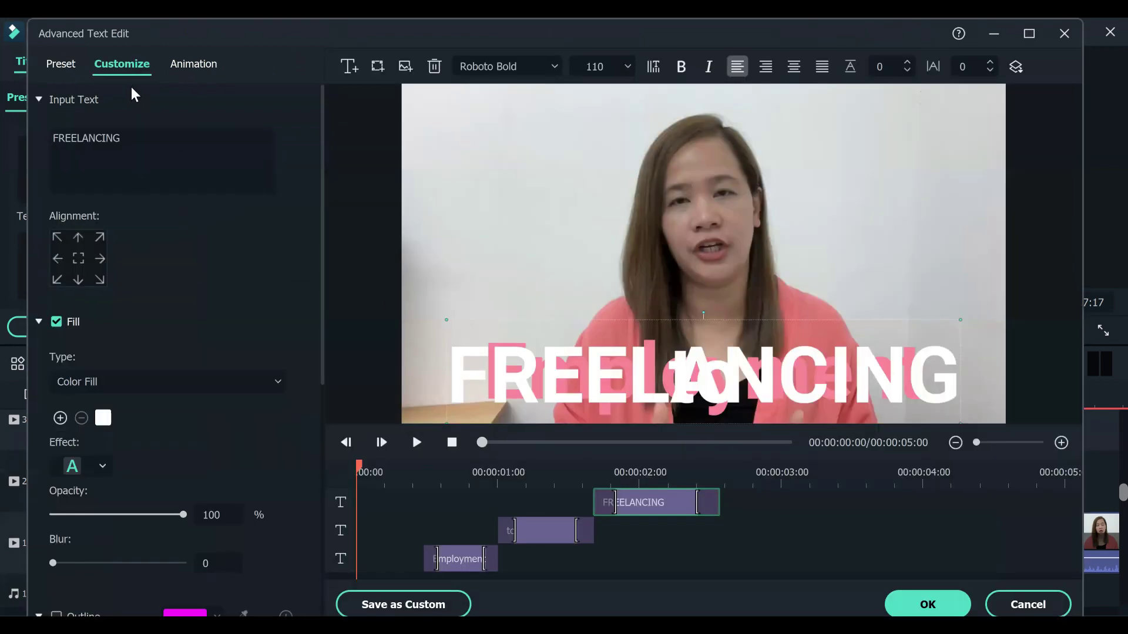
Move the title's preview to 00:00:00:14 and select the Employment text layer for customizing
{"action": "left_click", "coordinate": [144, 138]}
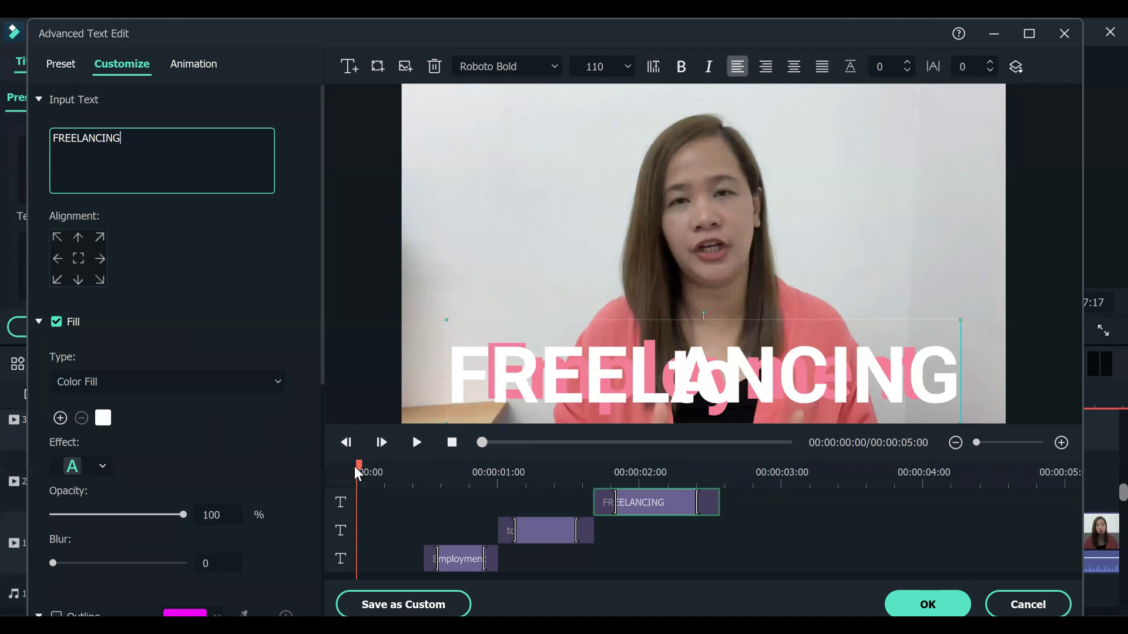
{"action": "scroll", "coordinate": [241, 434], "scroll_direction": "down", "scroll_amount": 1}
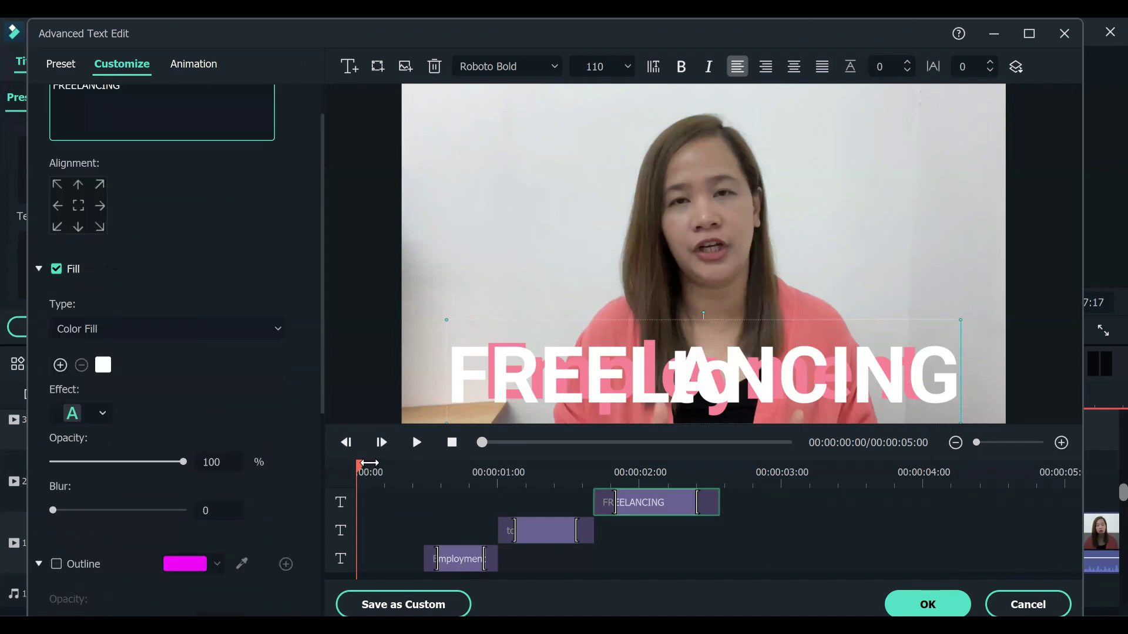
{"action": "left_click_drag", "start_coordinate": [359, 468], "coordinate": [439, 498]}
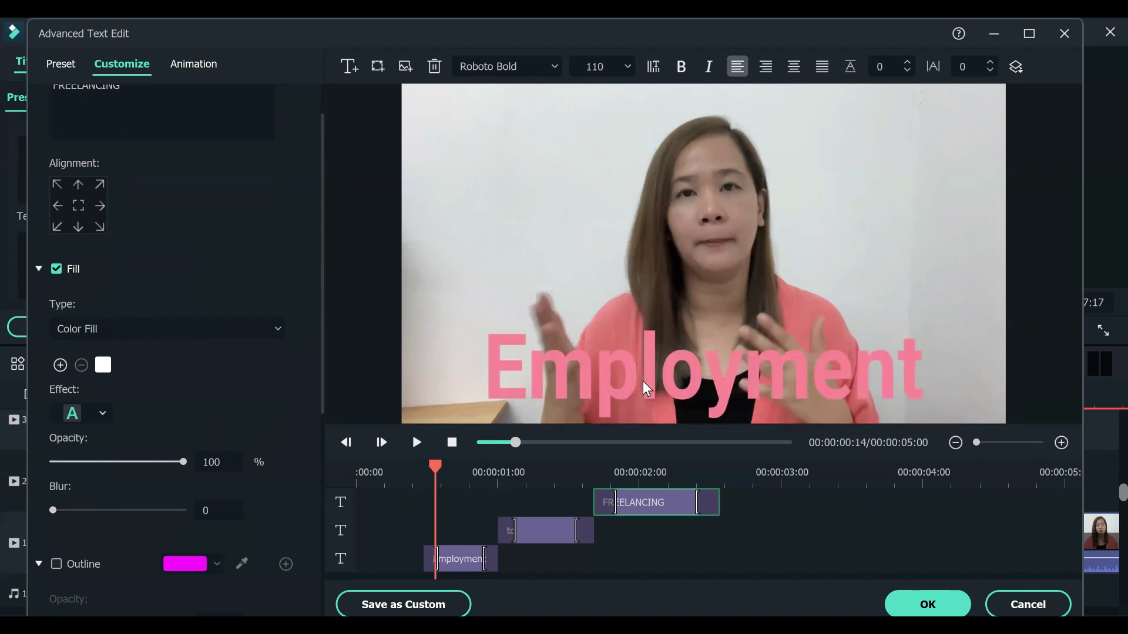
{"action": "left_click", "coordinate": [472, 565]}
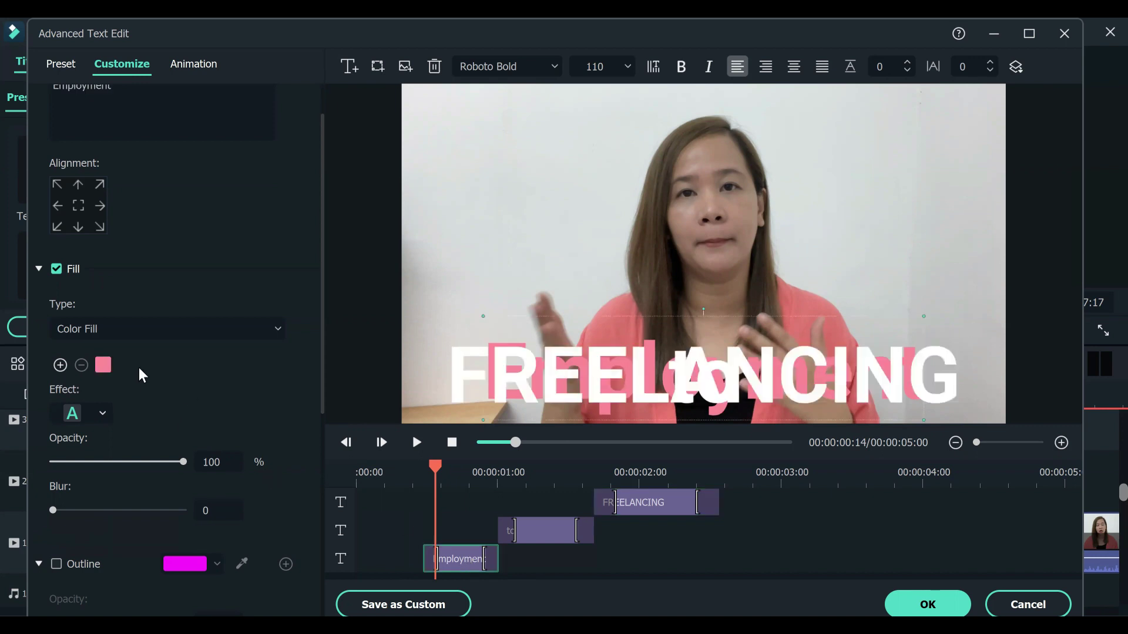
{"action": "left_click", "coordinate": [105, 371]}
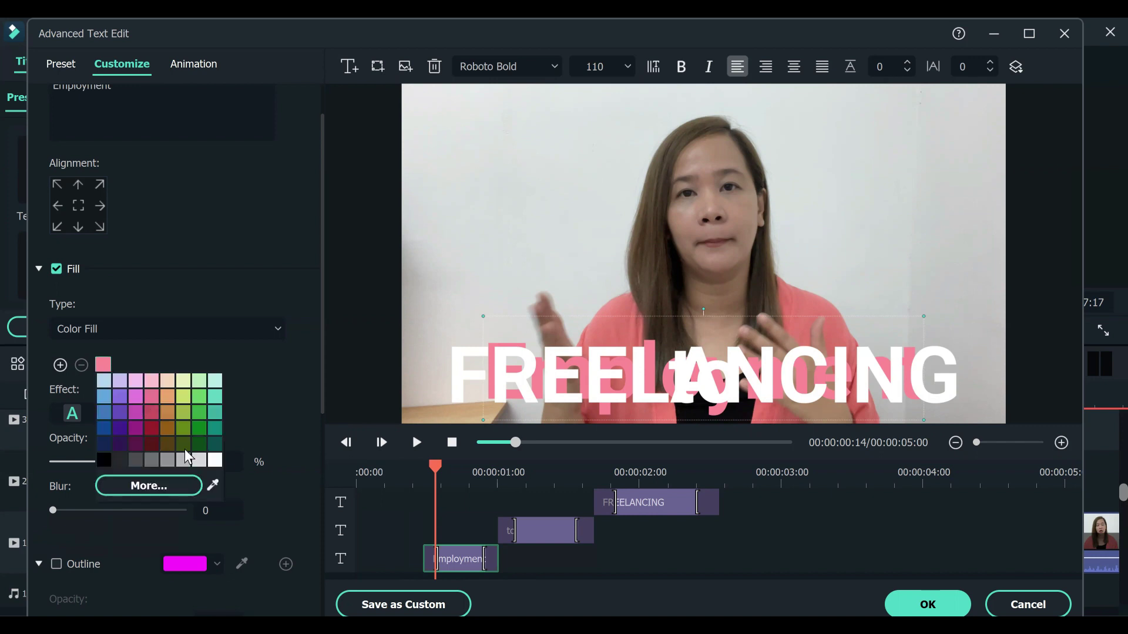
{"action": "left_click", "coordinate": [172, 498]}
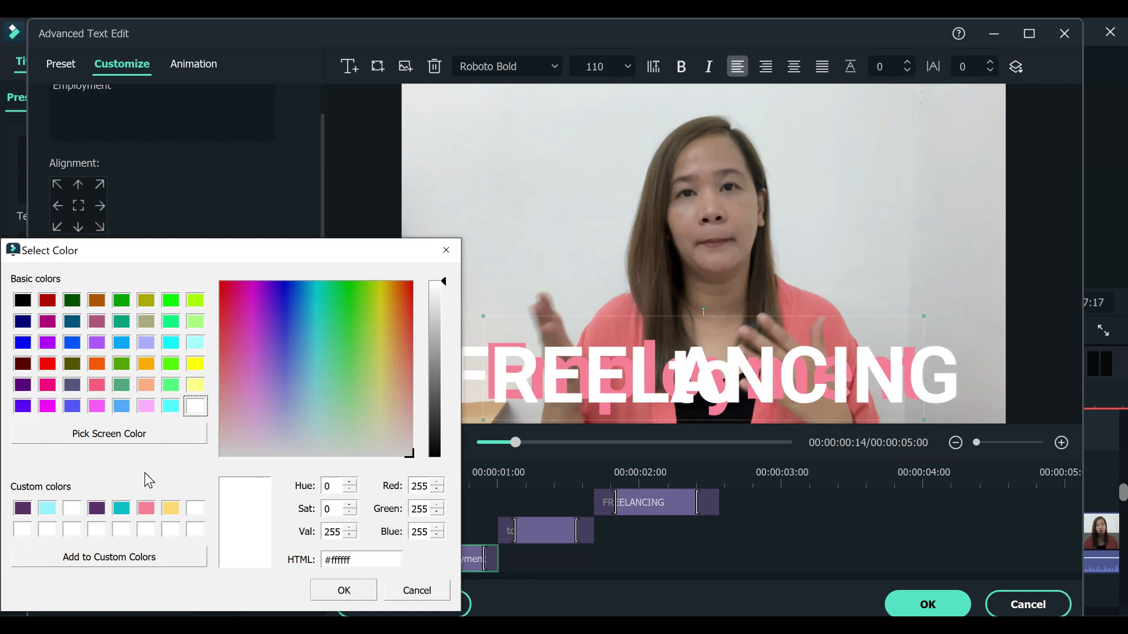
{"action": "double_click", "coordinate": [379, 564]}
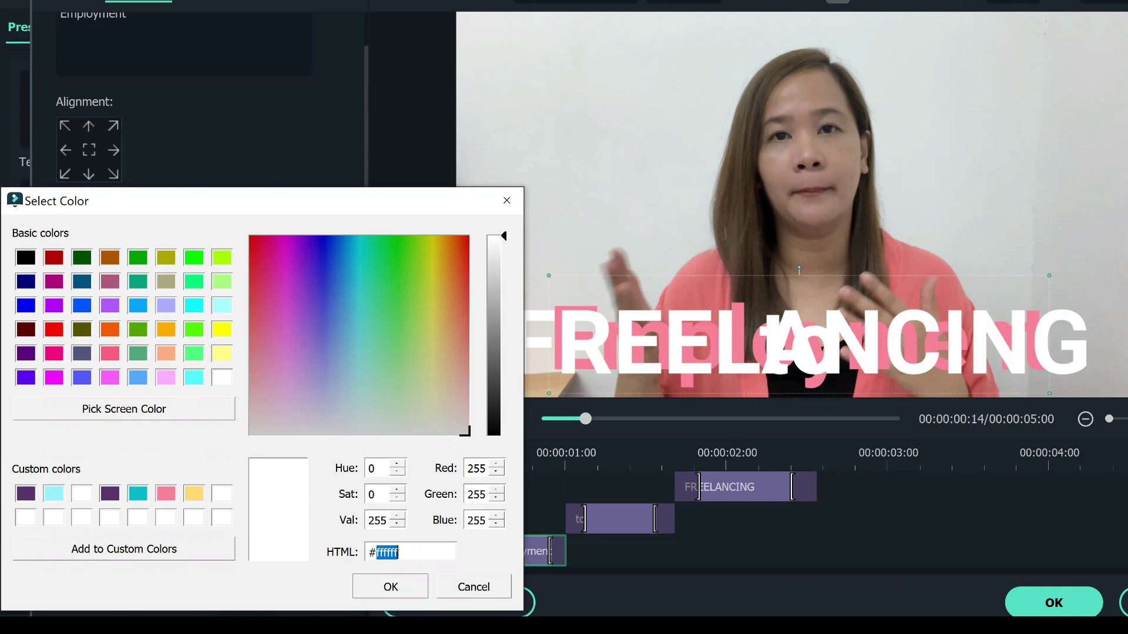
{"action": "left_click", "coordinate": [506, 204]}
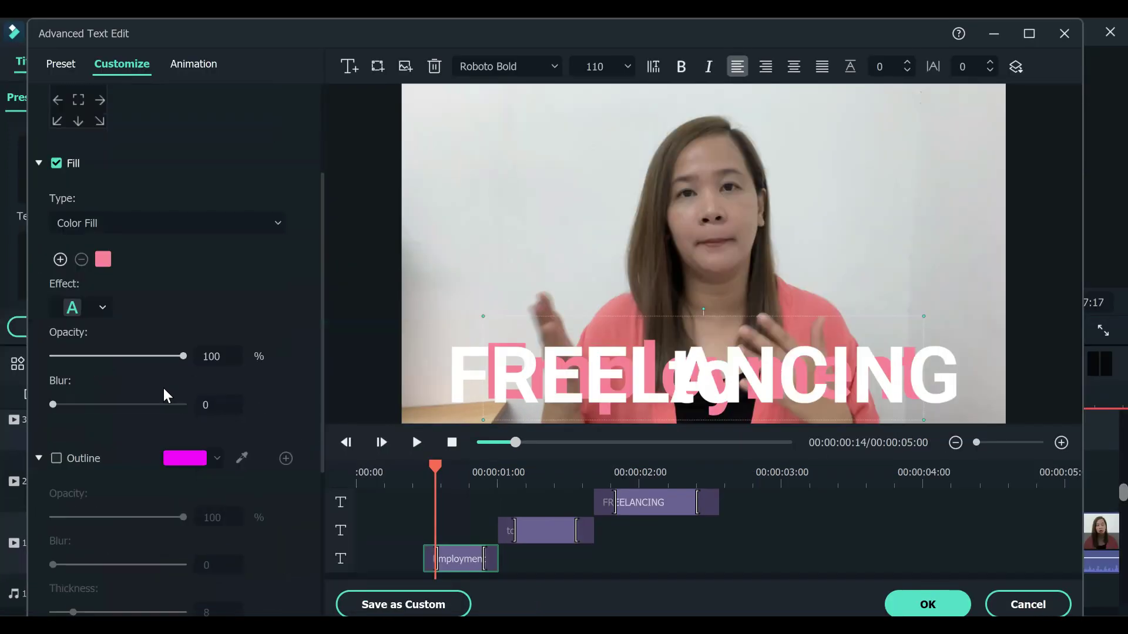
Enable the outline on the Employment text and set the outline color to white
{"action": "scroll", "coordinate": [167, 395], "scroll_direction": "down", "scroll_amount": 1}
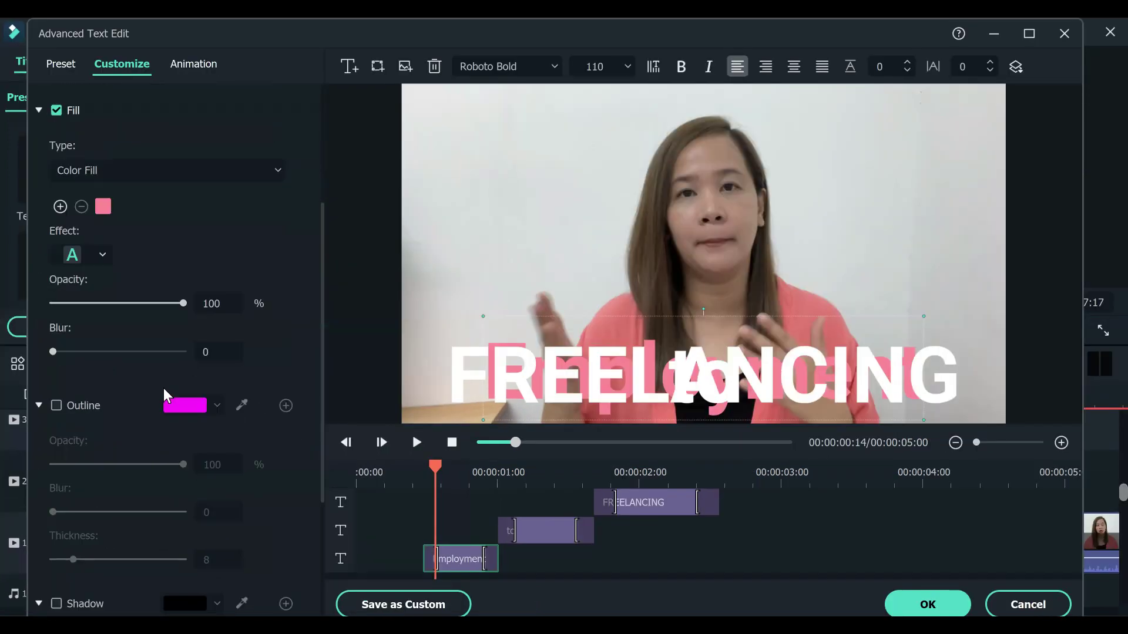
{"action": "left_click", "coordinate": [59, 407]}
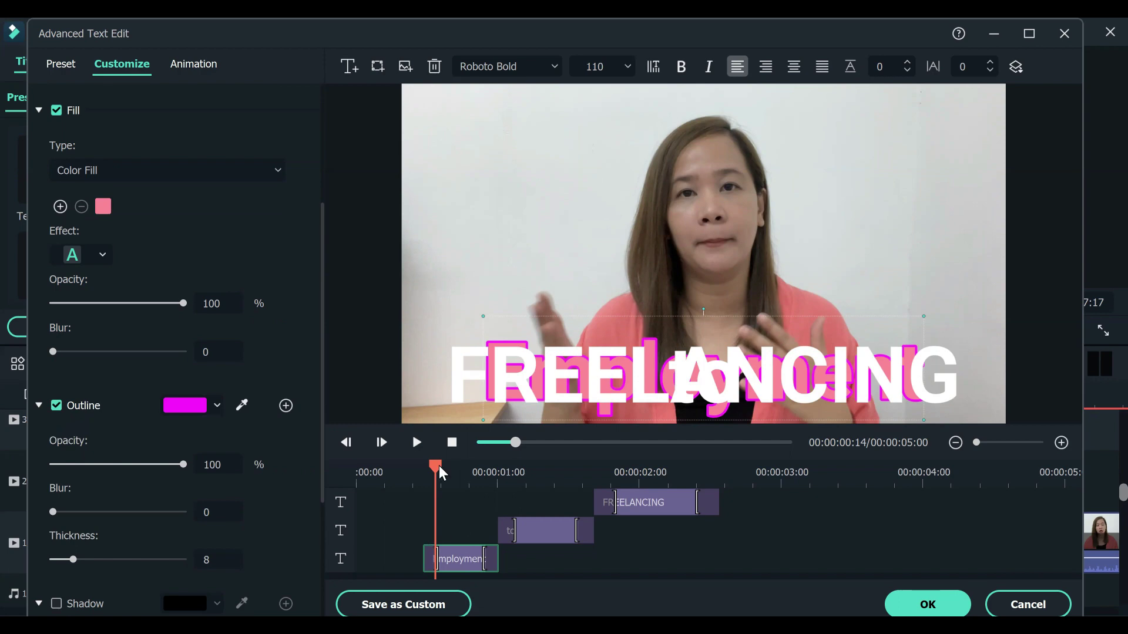
{"action": "left_click_drag", "start_coordinate": [438, 473], "coordinate": [453, 473]}
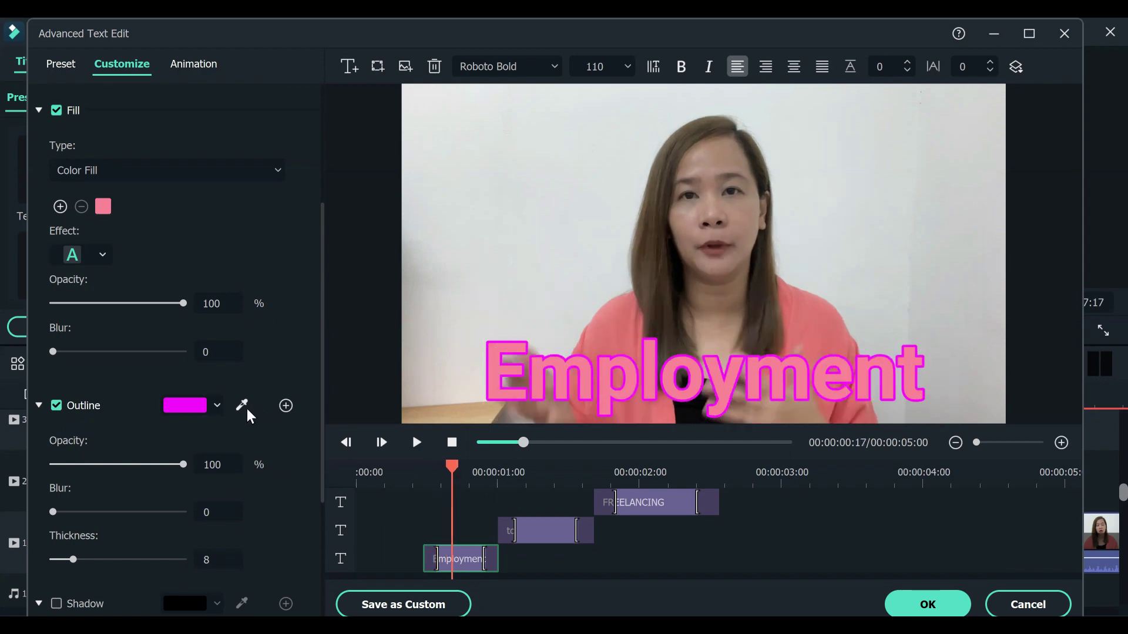
{"action": "left_click", "coordinate": [218, 409]}
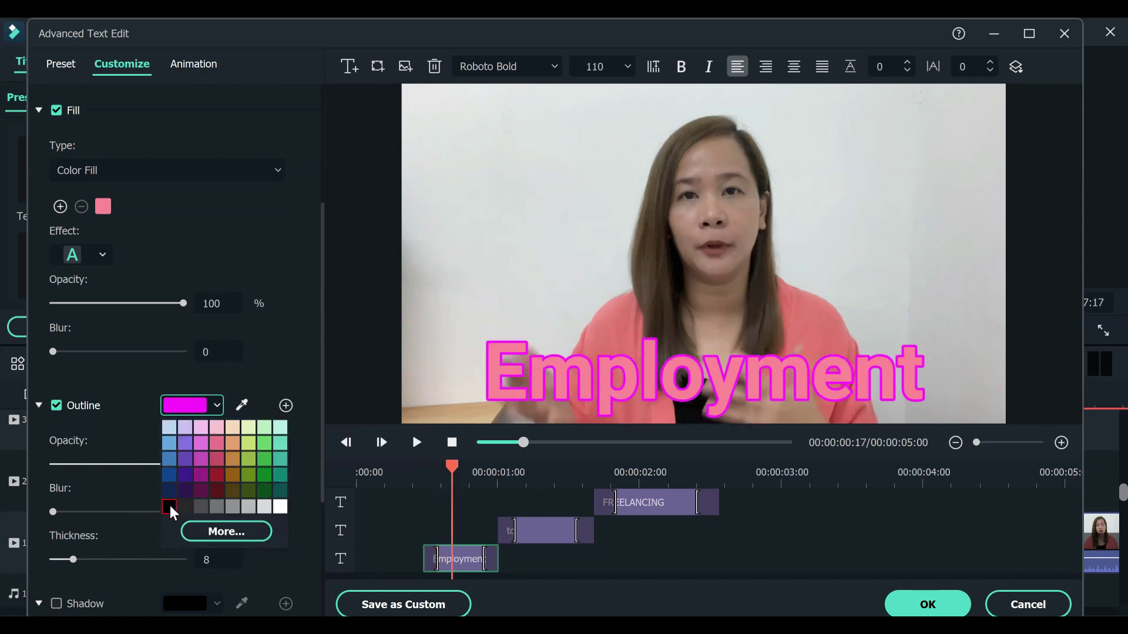
{"action": "left_click", "coordinate": [169, 505]}
{"action": "left_click", "coordinate": [221, 407]}
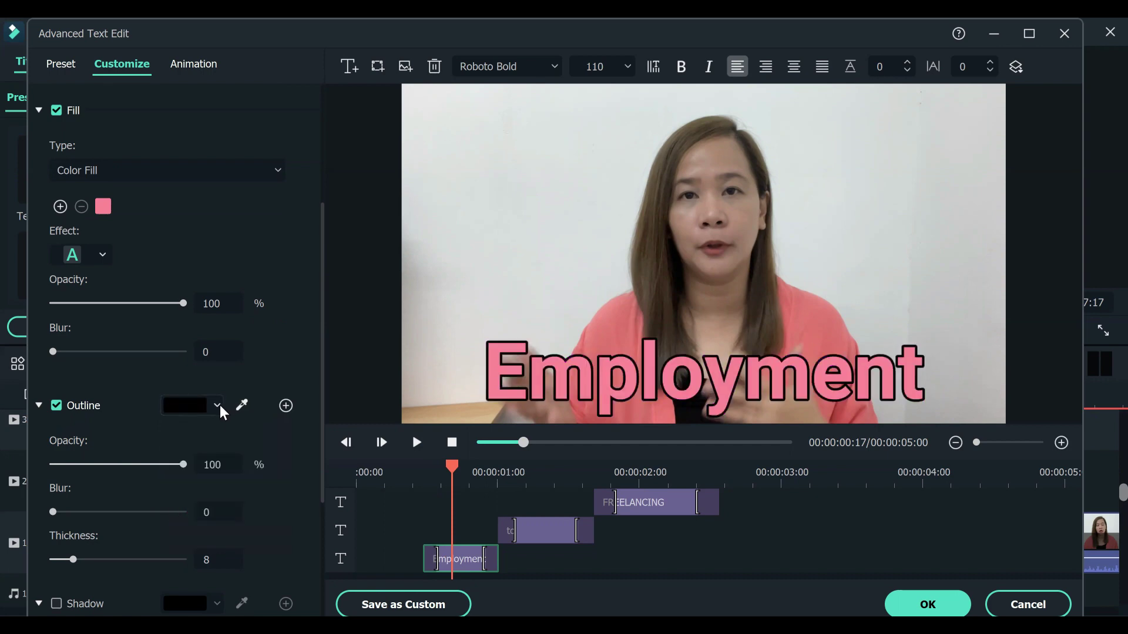
{"action": "left_click", "coordinate": [280, 506]}
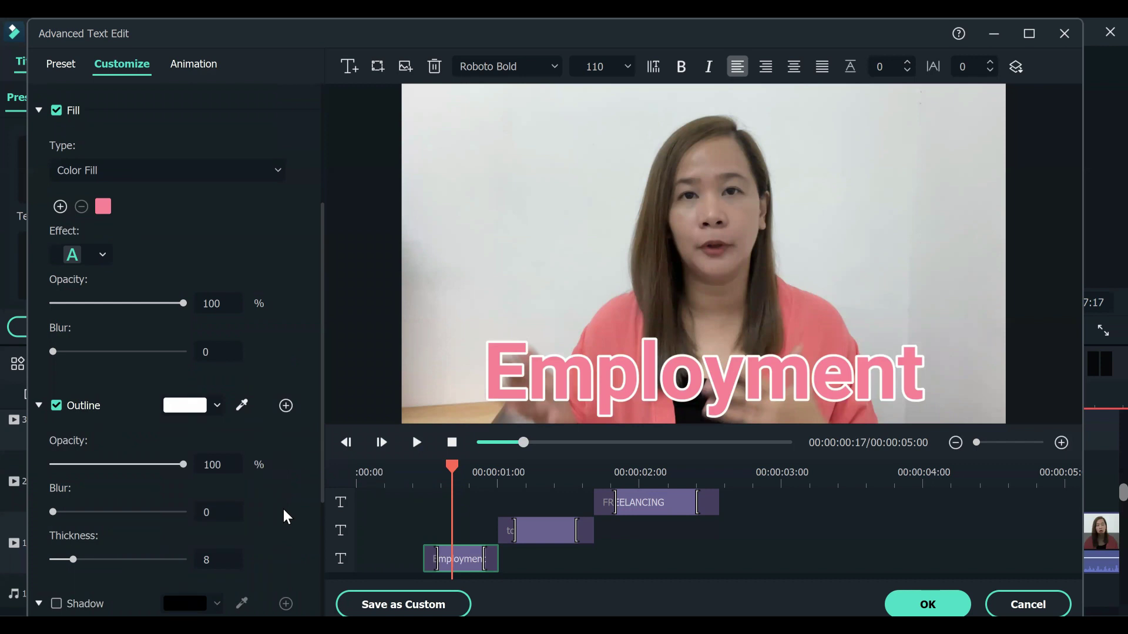
Preview the outlined Employment text at 00:00:00:15 and add a new text layer to the title
{"action": "mouse_move", "coordinate": [450, 466]}
{"action": "left_mouse_down"}
{"action": "mouse_move", "coordinate": [437, 467]}
{"action": "mouse_move", "coordinate": [464, 464]}
{"action": "mouse_move", "coordinate": [400, 467]}
{"action": "mouse_move", "coordinate": [444, 469]}
{"action": "left_mouse_up"}
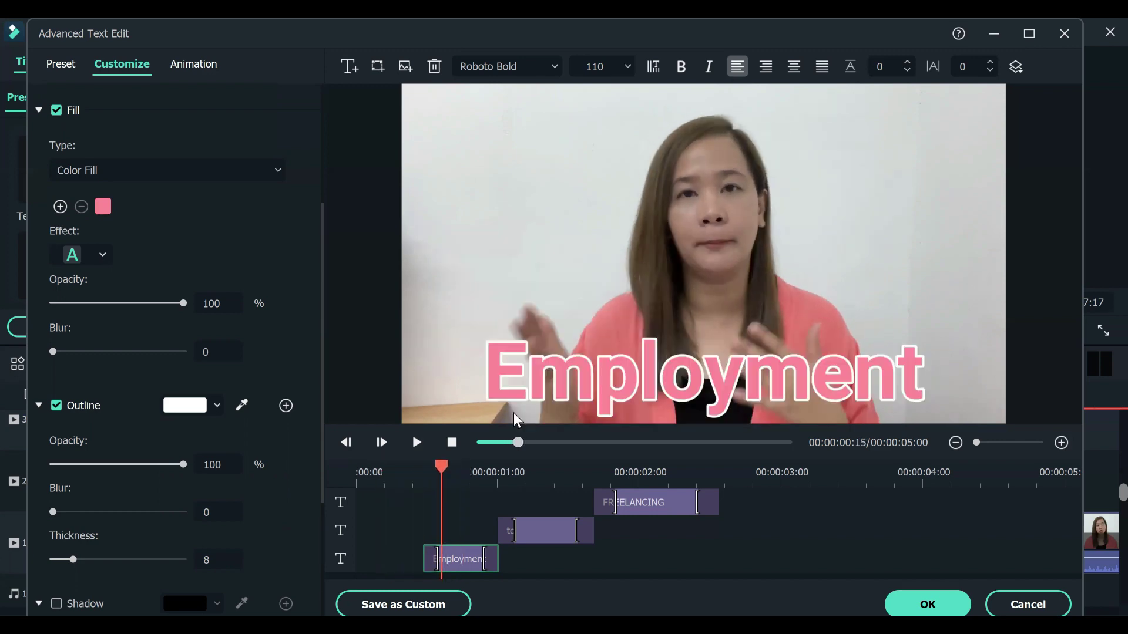
{"action": "left_click", "coordinate": [569, 374]}
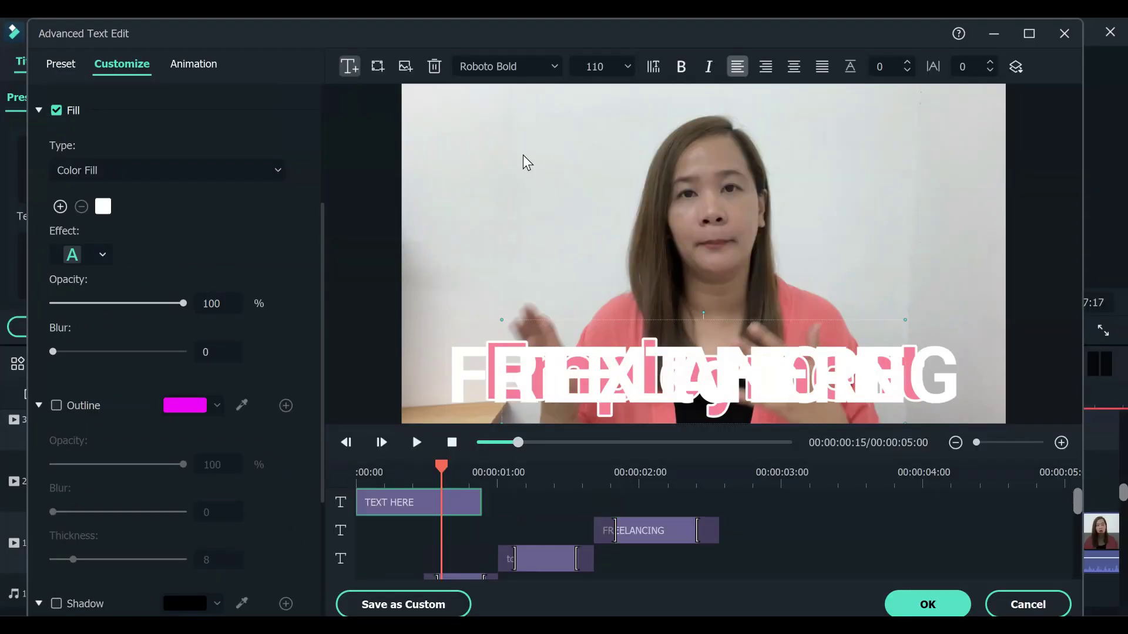
Move the new text layer above the other title text and change its wording to "edit here"
{"action": "left_click_drag", "start_coordinate": [686, 366], "coordinate": [695, 272]}
{"action": "double_click", "coordinate": [696, 272]}
{"action": "left_click", "coordinate": [696, 273]}
{"action": "double_click", "coordinate": [696, 272]}
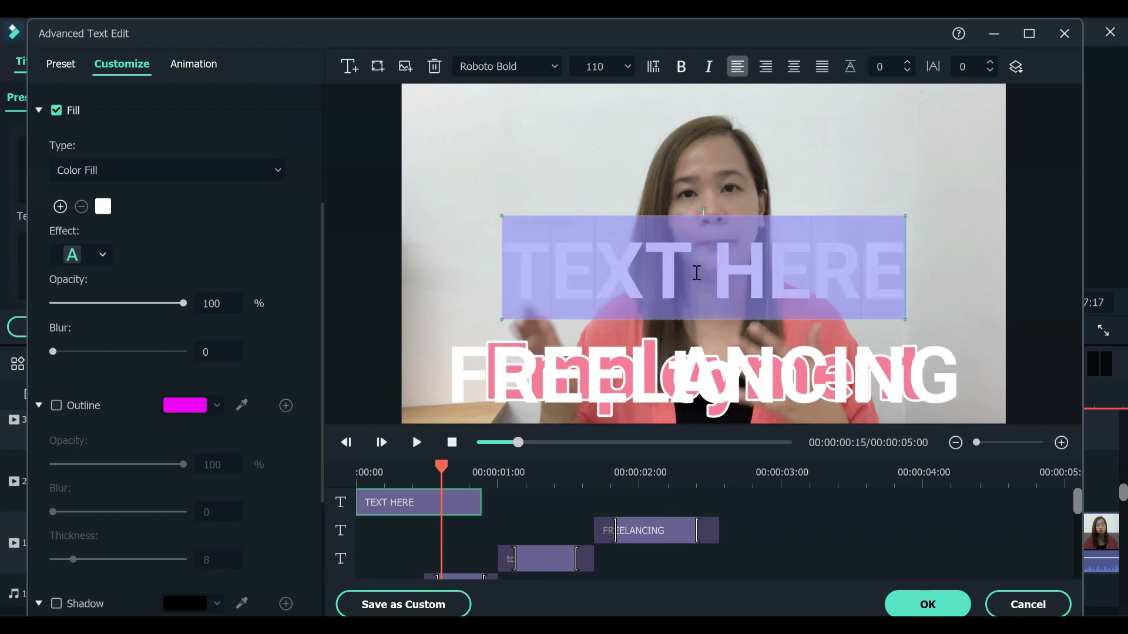
{"action": "scroll", "coordinate": [182, 212], "scroll_direction": "up", "scroll_amount": 3}
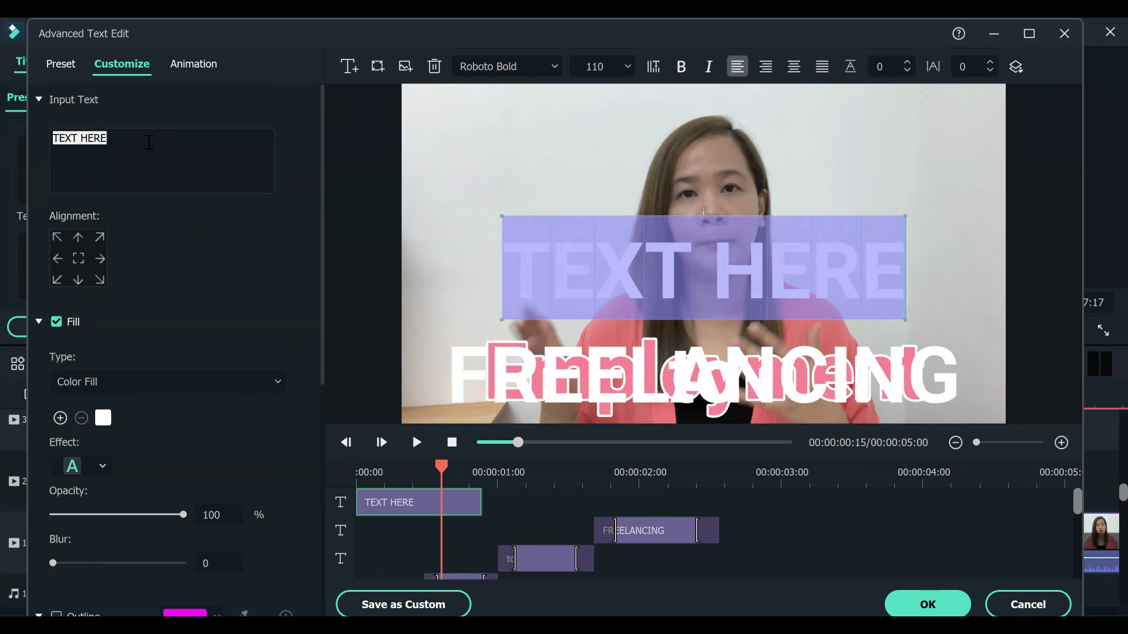
{"action": "double_click", "coordinate": [149, 143]}
{"action": "key", "text": "ctrl+a"}
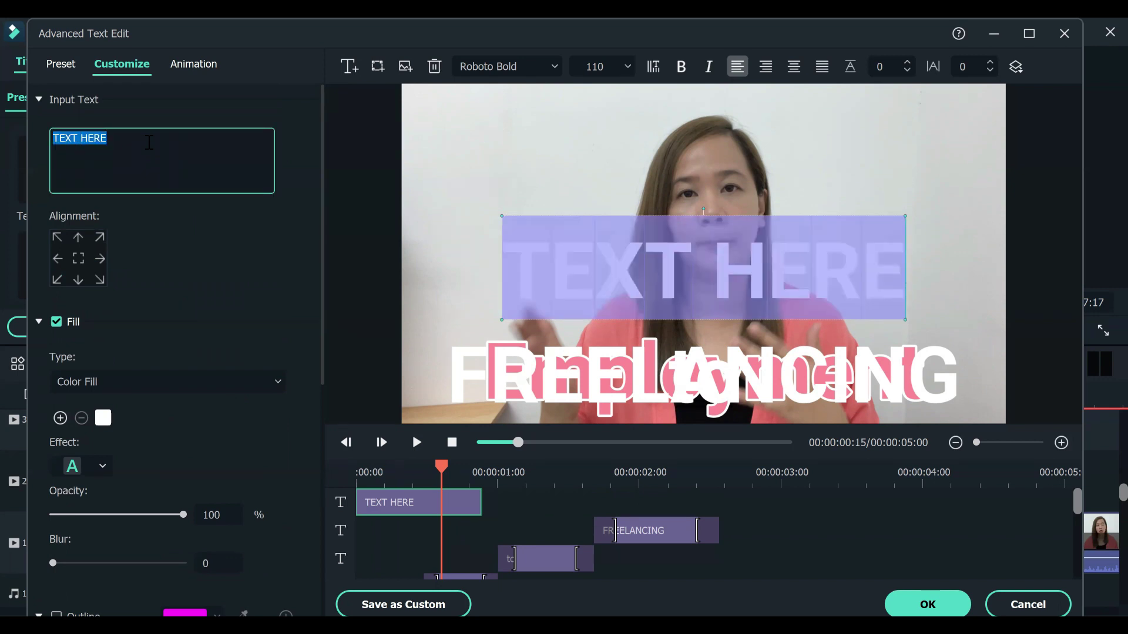
{"action": "type", "text": "edit here"}
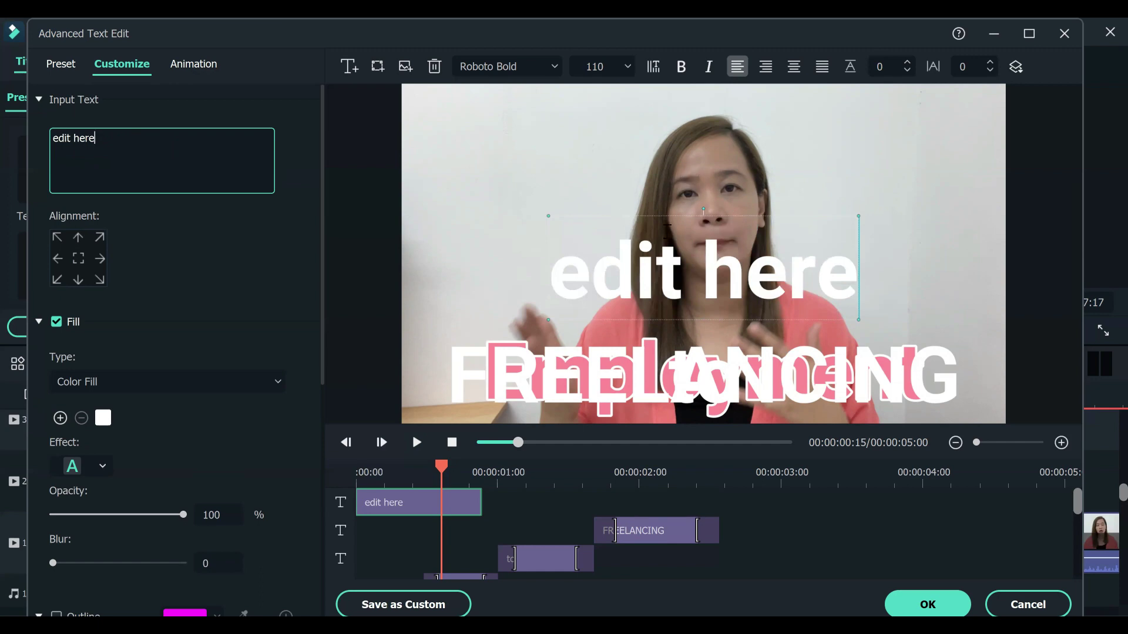
Shift the "edit here" text toward the upper-left of the frame and delete that text layer from the title
{"action": "left_click", "coordinate": [481, 221]}
{"action": "left_click_drag", "start_coordinate": [604, 241], "coordinate": [469, 215]}
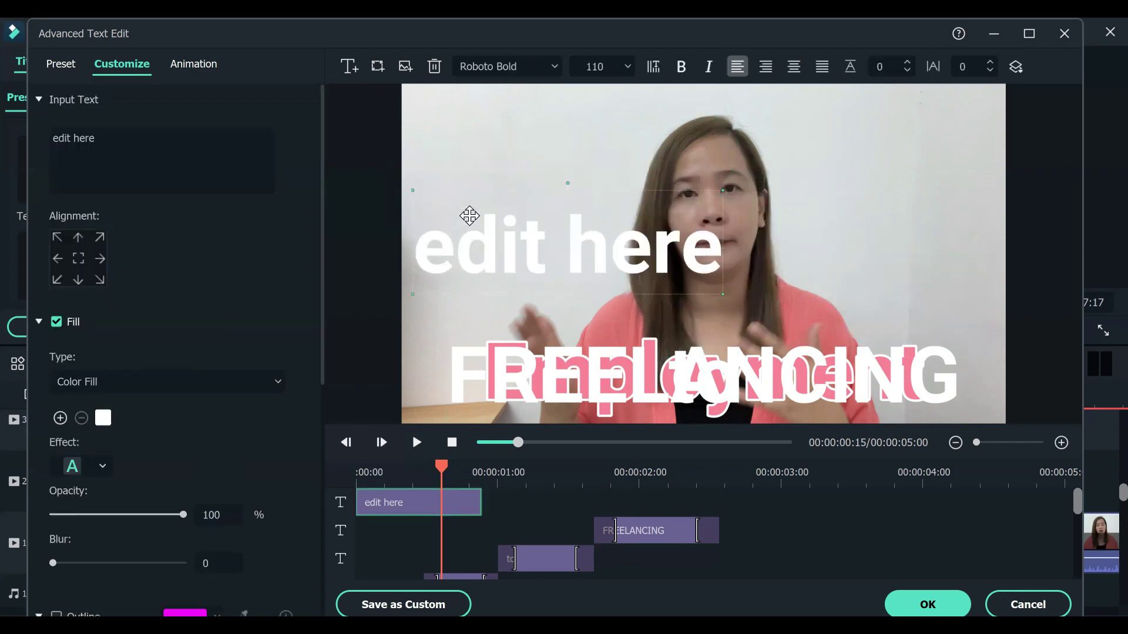
{"action": "key", "text": "Delete"}
Check the Employment layer at 00:00:00:14 and play the title animation from before its first word through to 00:00:03:02
{"action": "left_click_drag", "start_coordinate": [444, 464], "coordinate": [438, 517]}
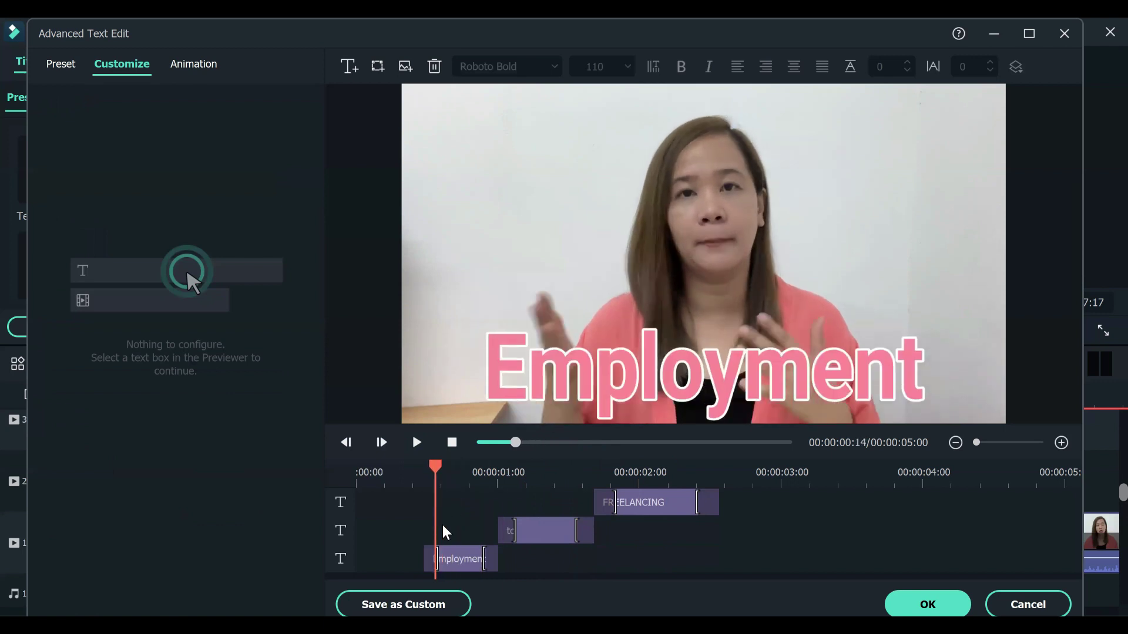
{"action": "left_click", "coordinate": [461, 558]}
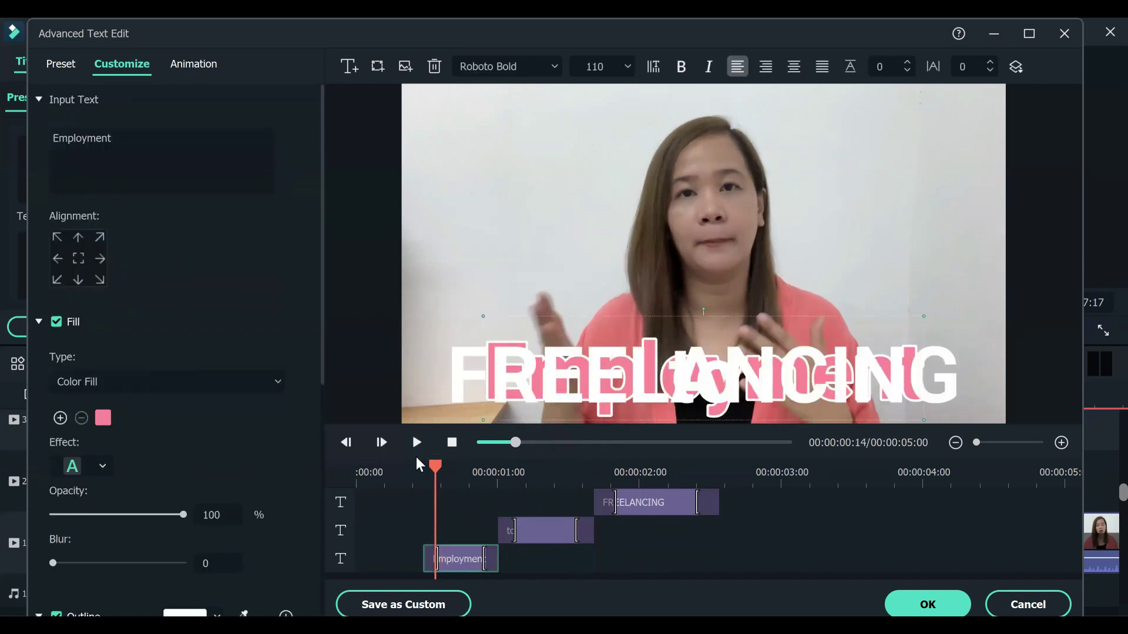
{"action": "left_click_drag", "start_coordinate": [438, 470], "coordinate": [404, 491]}
{"action": "left_click", "coordinate": [418, 443]}
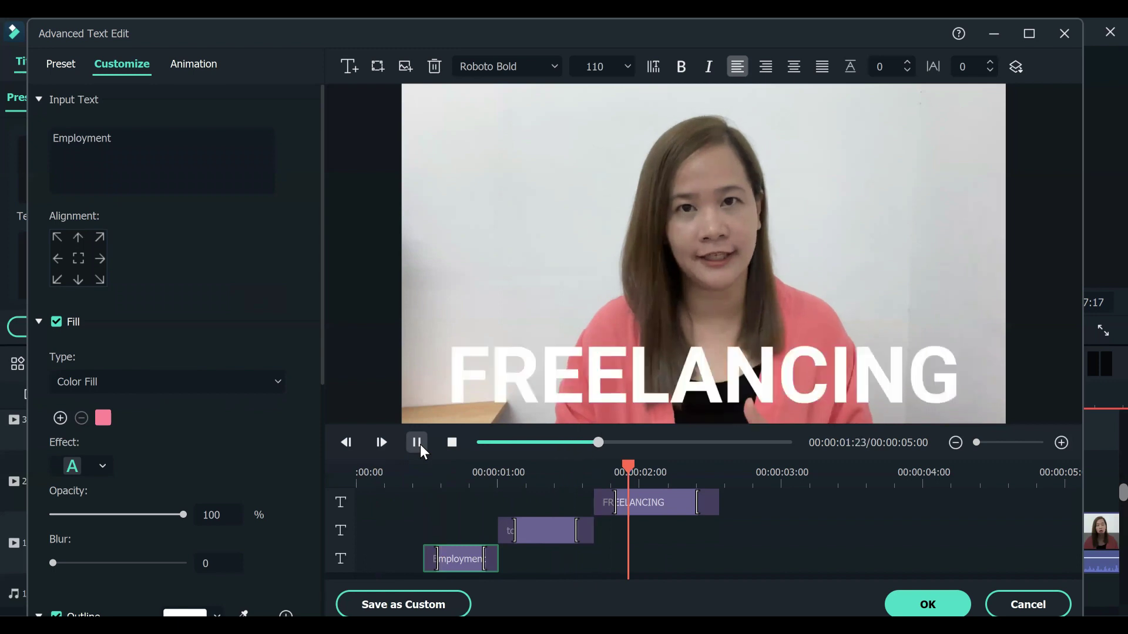
{"action": "left_click", "coordinate": [419, 443]}
{"action": "left_click", "coordinate": [421, 445]}
{"action": "left_click", "coordinate": [428, 441]}
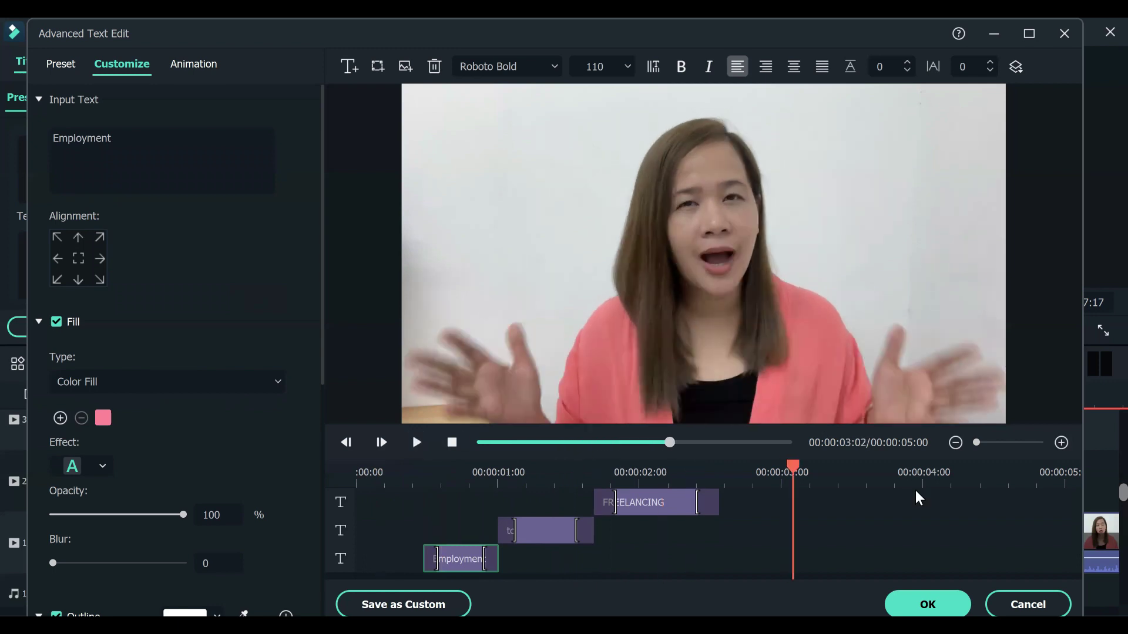
Set the title preview to 00:00:02:05, apply the advanced text edits and close the title's settings
{"action": "left_click_drag", "start_coordinate": [564, 500], "coordinate": [670, 514]}
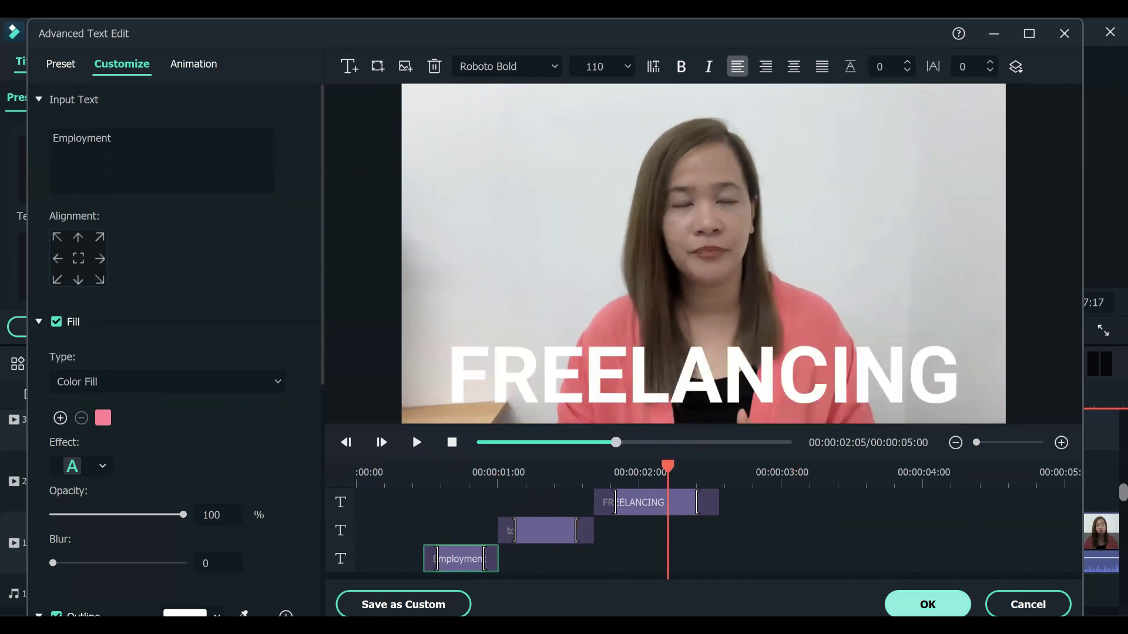
{"action": "left_click", "coordinate": [927, 604]}
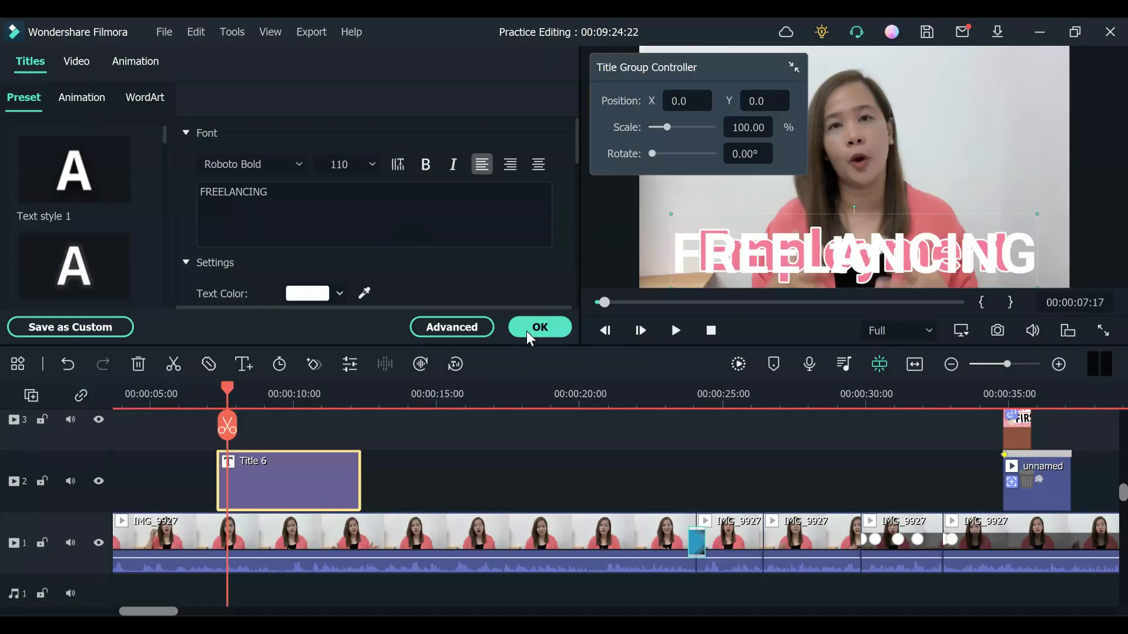
{"action": "left_click", "coordinate": [539, 327]}
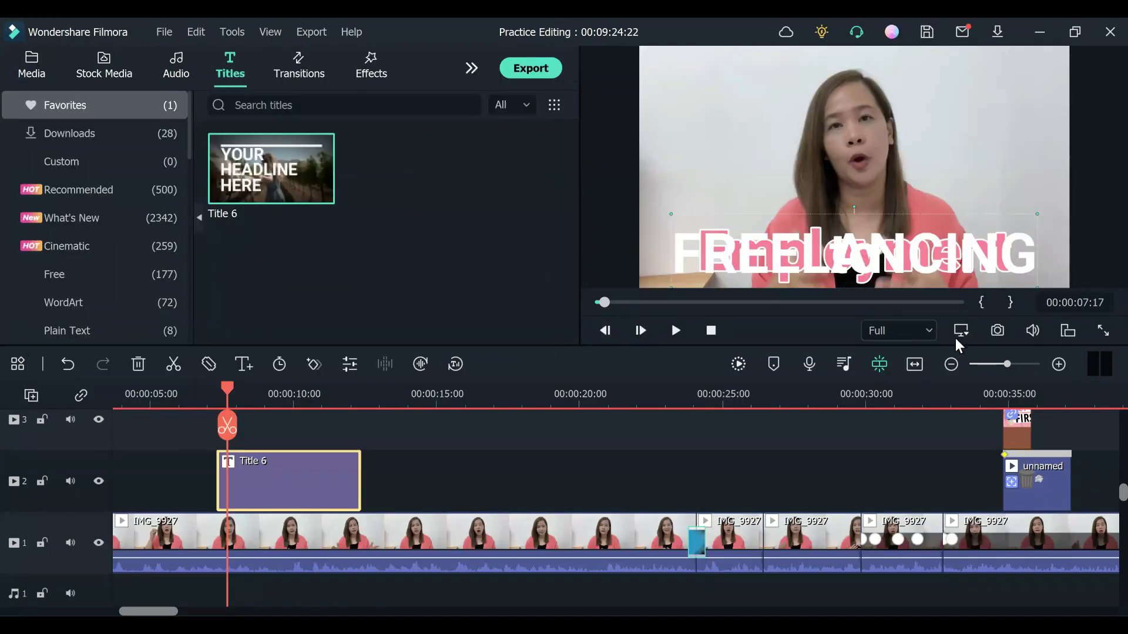
Place the timeline playhead at 00:00:23:20, just before the transition between the first two IMG_9927 clips
{"action": "left_click", "coordinate": [994, 365]}
{"action": "left_click", "coordinate": [600, 302]}
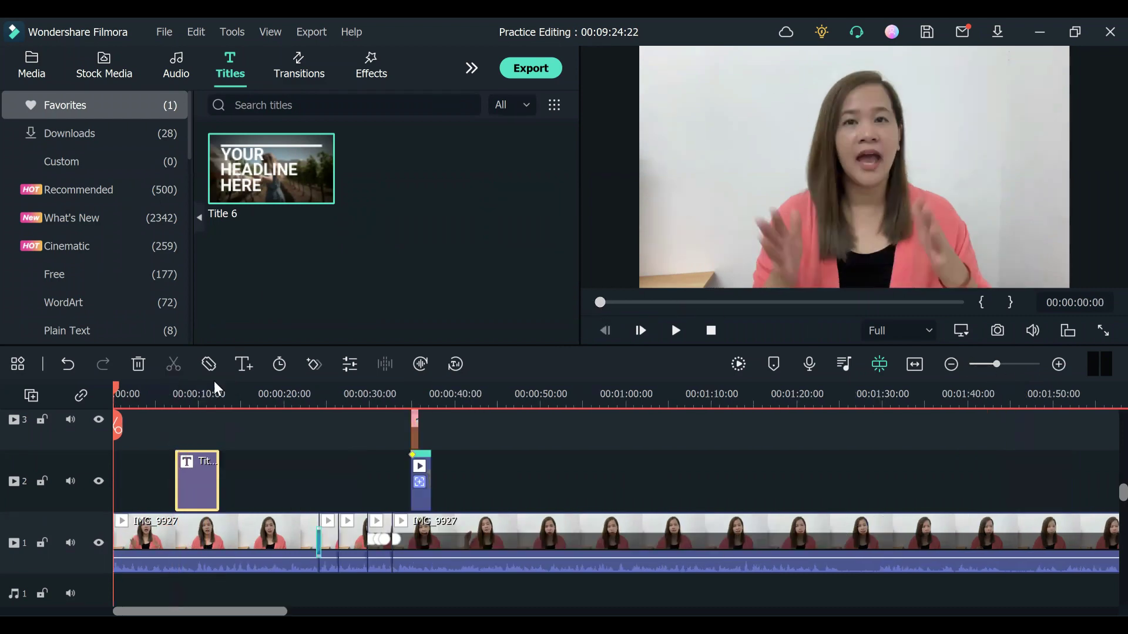
{"action": "left_click_drag", "start_coordinate": [114, 388], "coordinate": [315, 402]}
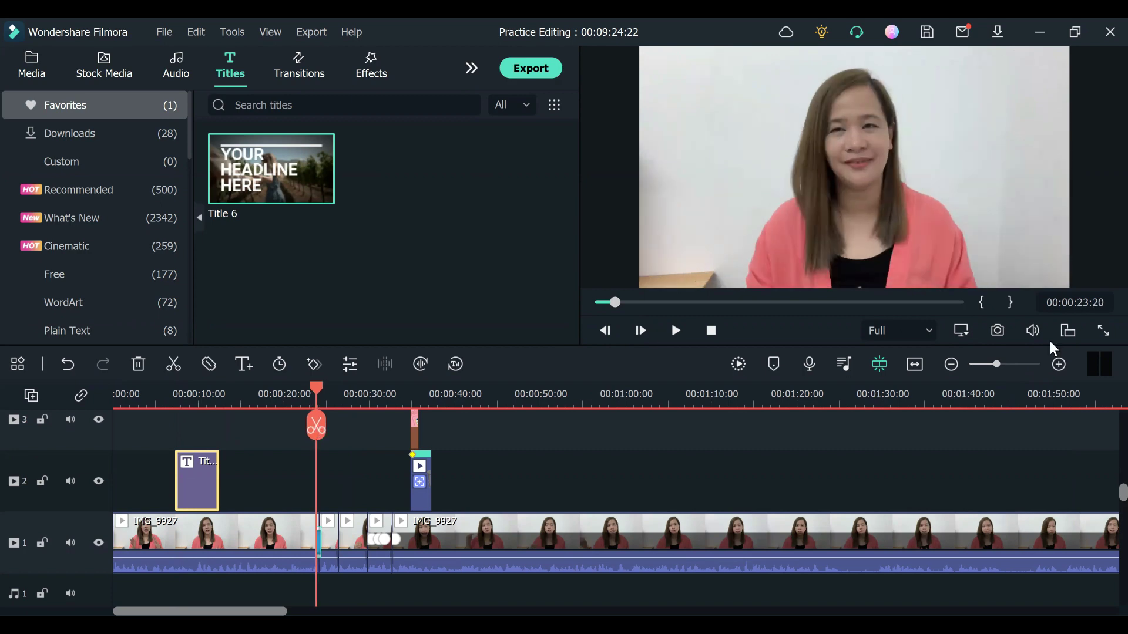
{"action": "left_click", "coordinate": [1019, 365]}
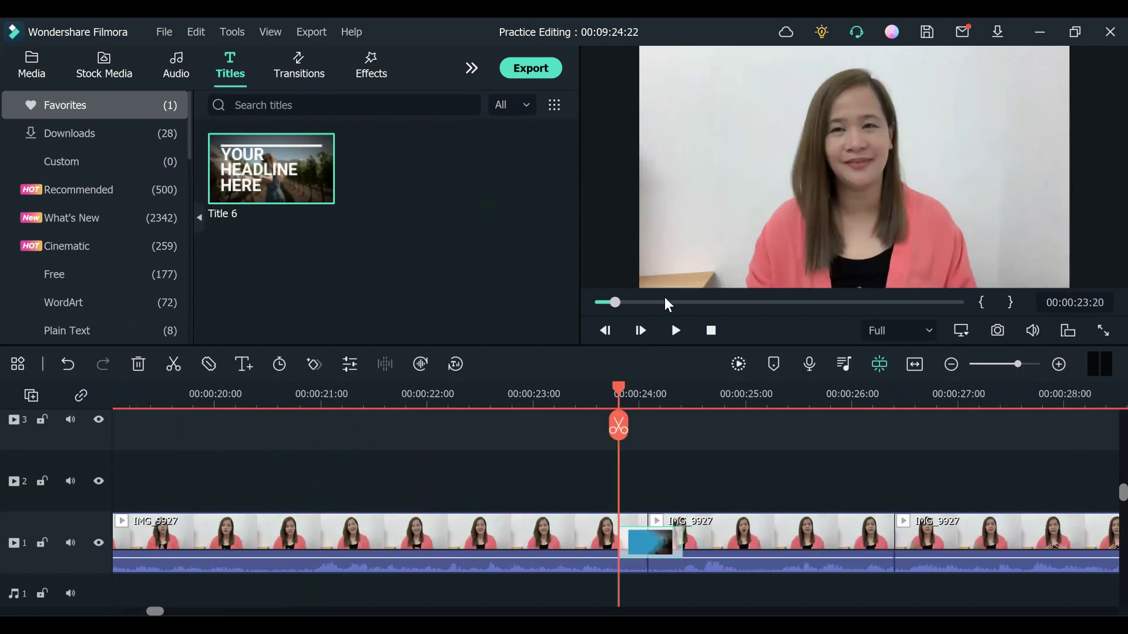
Play the existing transition between the first two IMG_9927 clips and examine its frames back to 00:00:23:20
{"action": "left_click", "coordinate": [709, 524]}
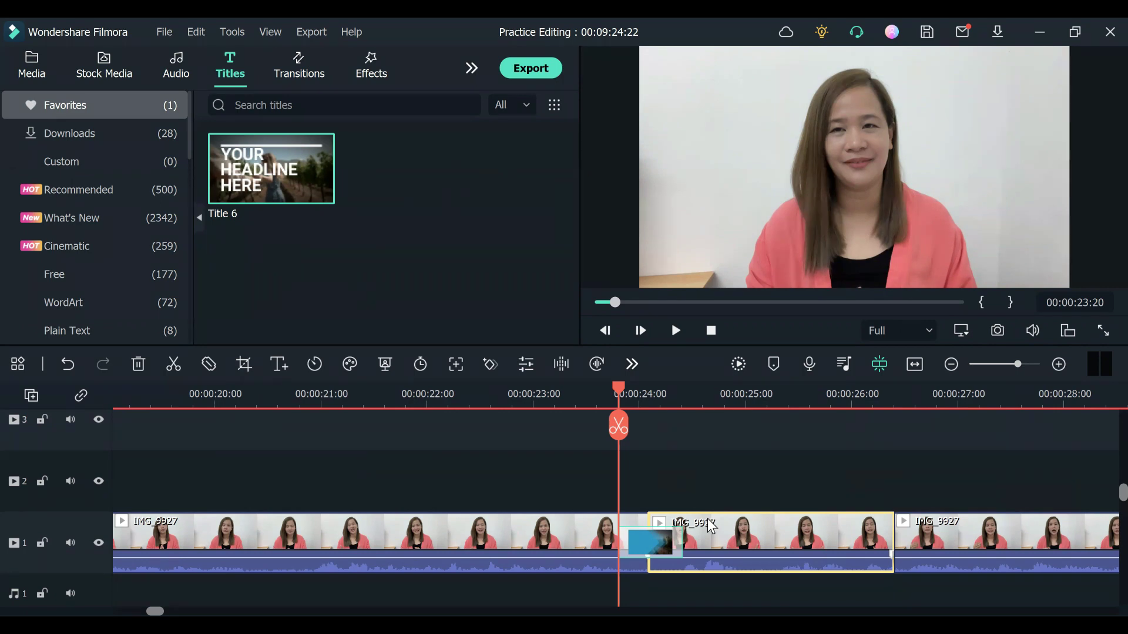
{"action": "left_click", "coordinate": [610, 392]}
{"action": "left_click", "coordinate": [589, 541]}
{"action": "left_click", "coordinate": [676, 330]}
{"action": "left_click", "coordinate": [677, 330]}
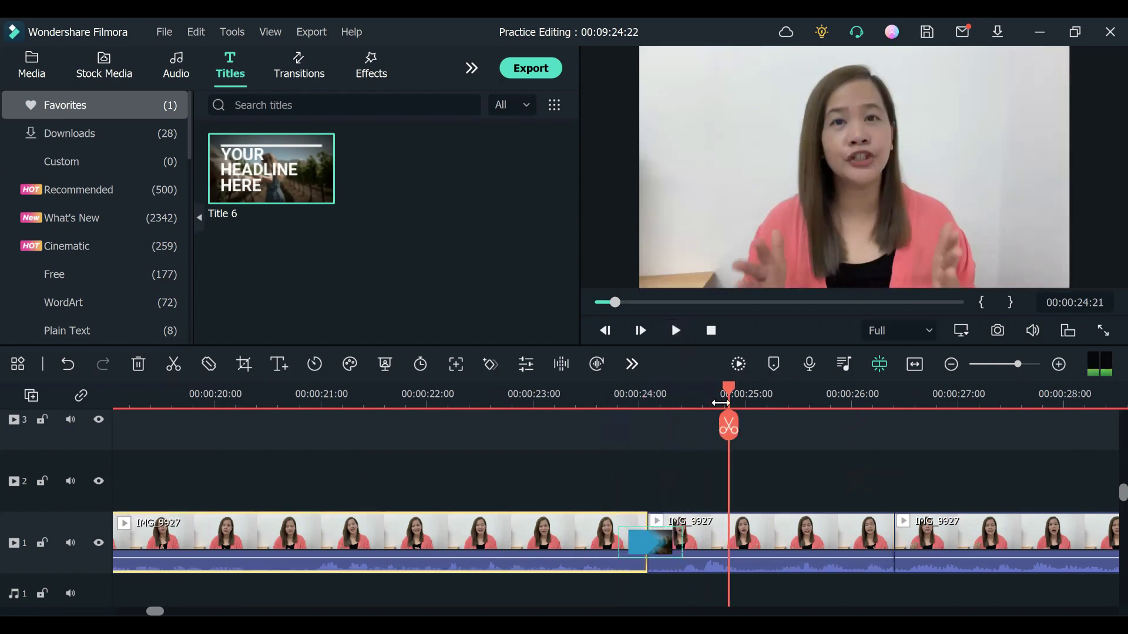
{"action": "left_click_drag", "start_coordinate": [728, 390], "coordinate": [653, 426]}
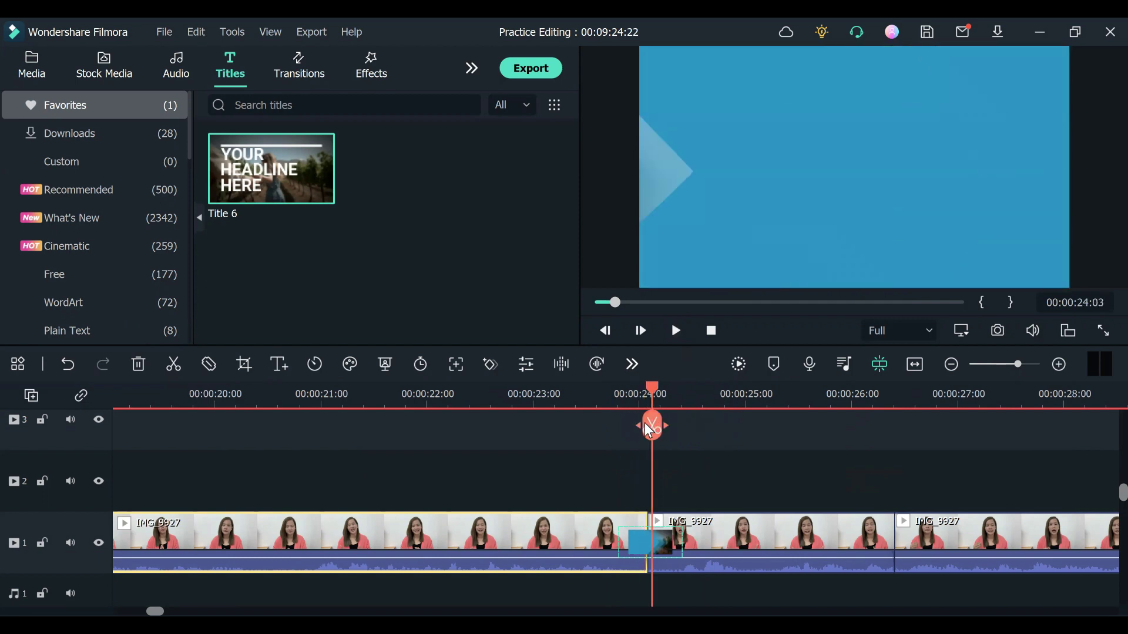
{"action": "left_click_drag", "start_coordinate": [649, 397], "coordinate": [617, 399]}
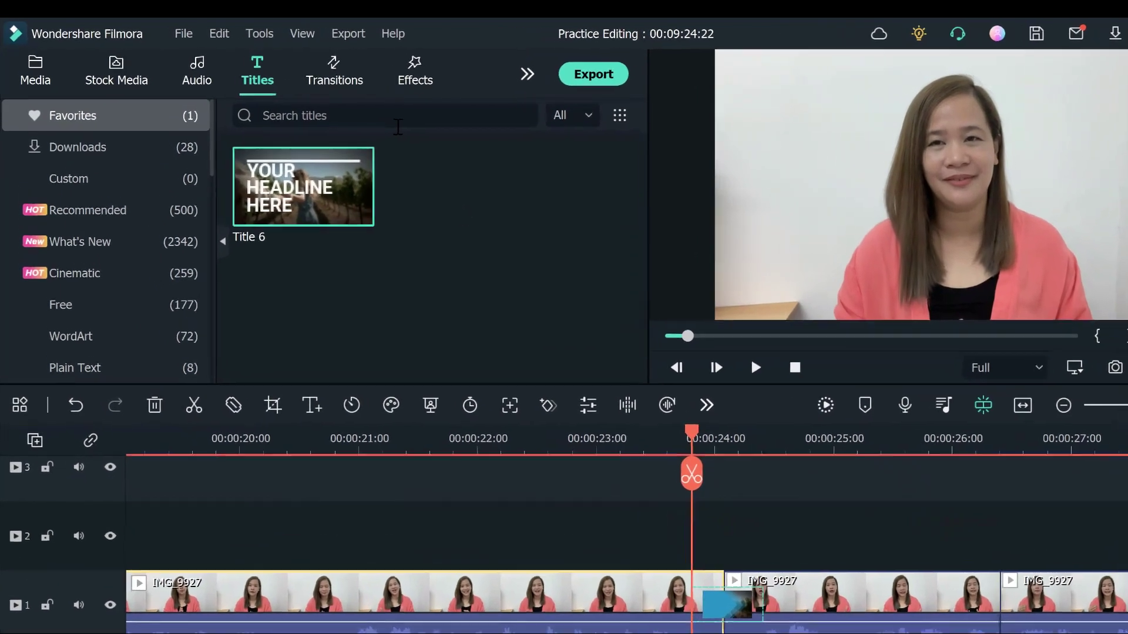
Browse the Recommended transitions, previewing Roll Clockwise, Push and Roll Anticlockwise, and select the 3D Sport Car Pack transition
{"action": "left_click", "coordinate": [333, 72]}
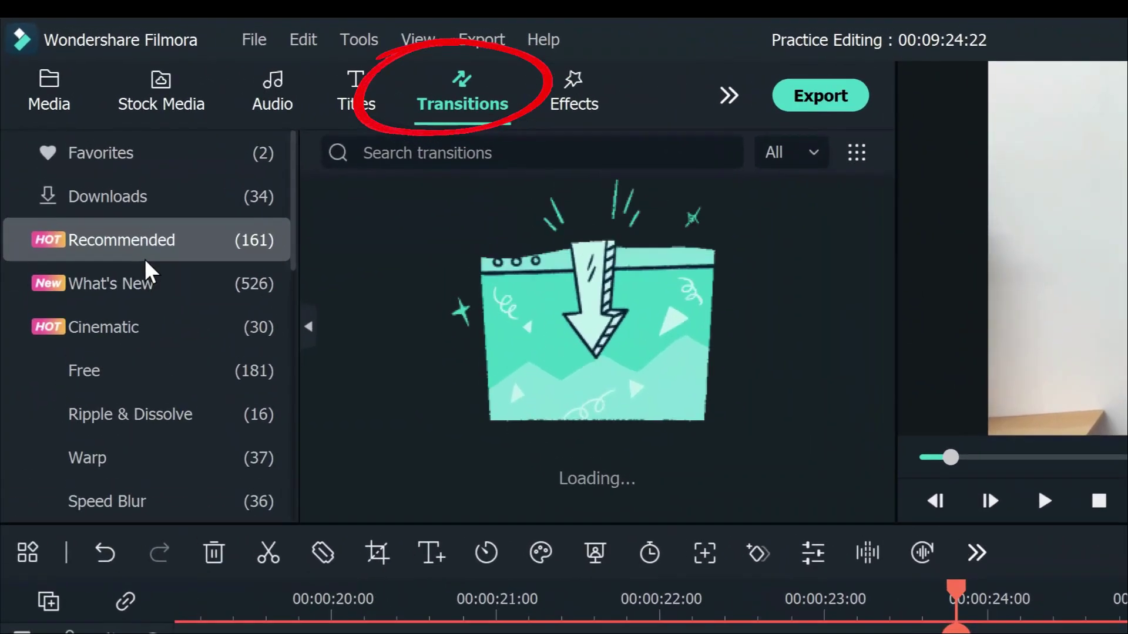
{"action": "scroll", "coordinate": [674, 350], "scroll_direction": "down", "scroll_amount": 5}
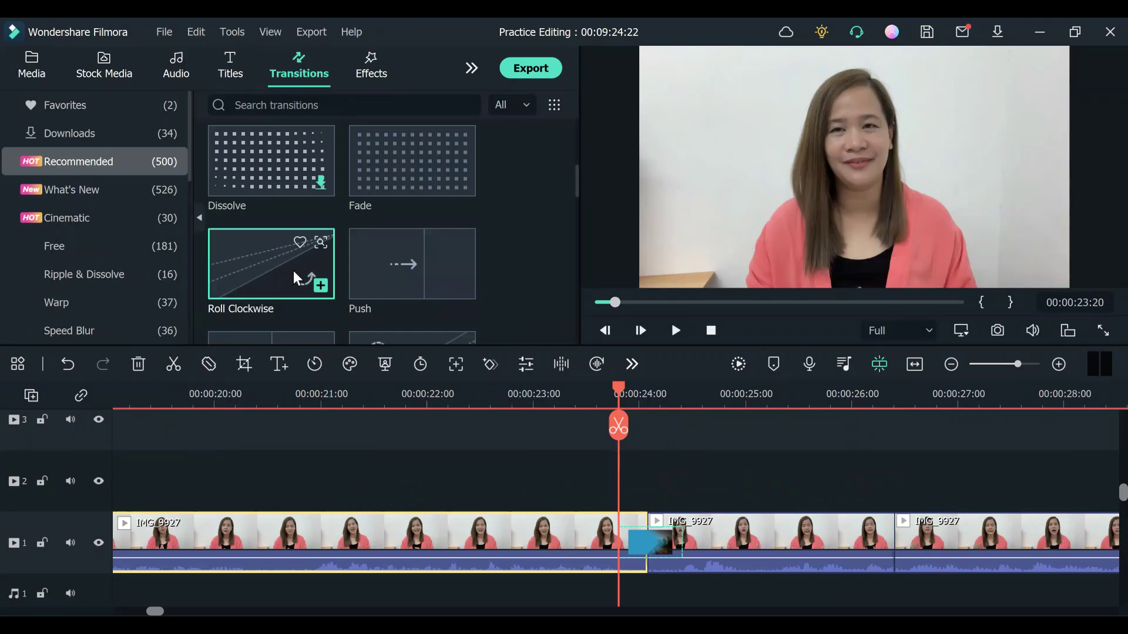
{"action": "left_click", "coordinate": [293, 270]}
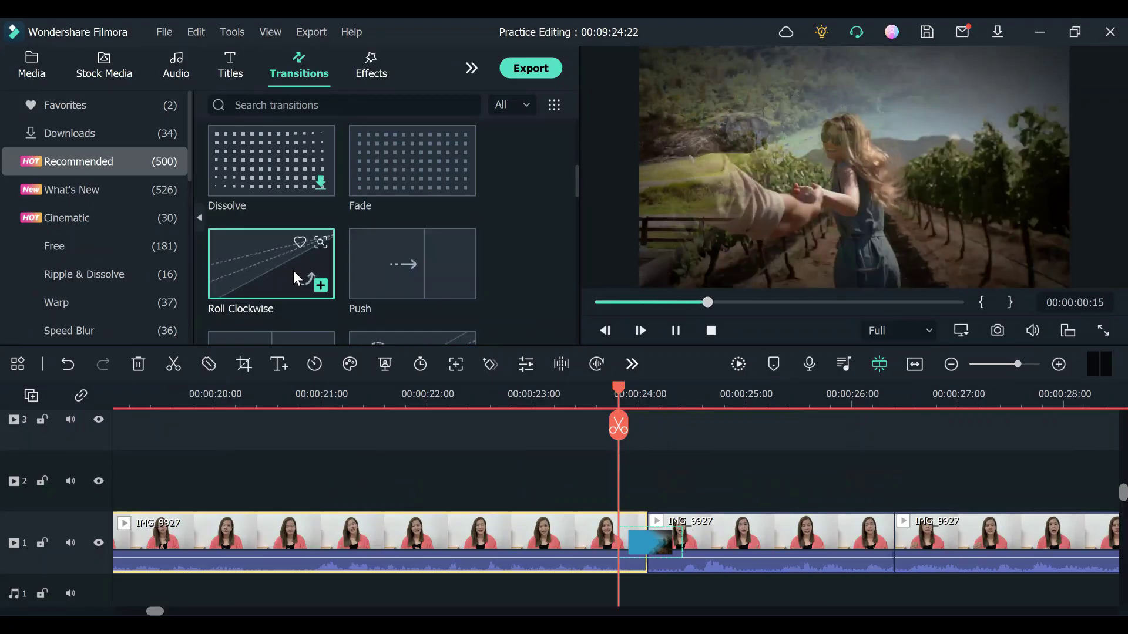
{"action": "left_click", "coordinate": [430, 269]}
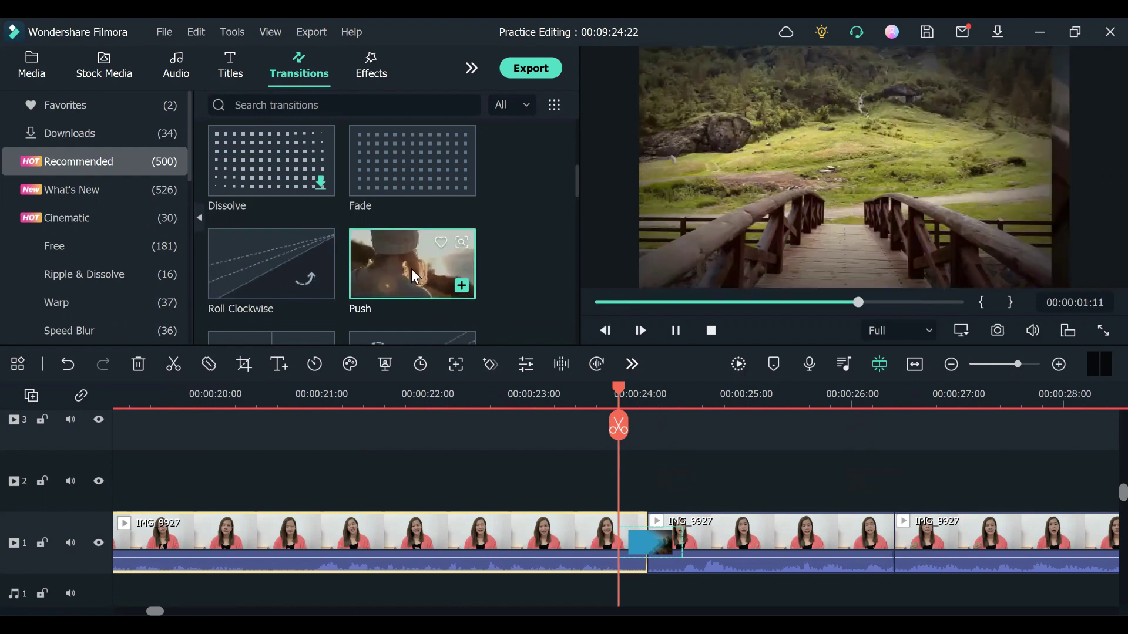
{"action": "scroll", "coordinate": [406, 240], "scroll_direction": "down", "scroll_amount": 3}
{"action": "left_click", "coordinate": [400, 234]}
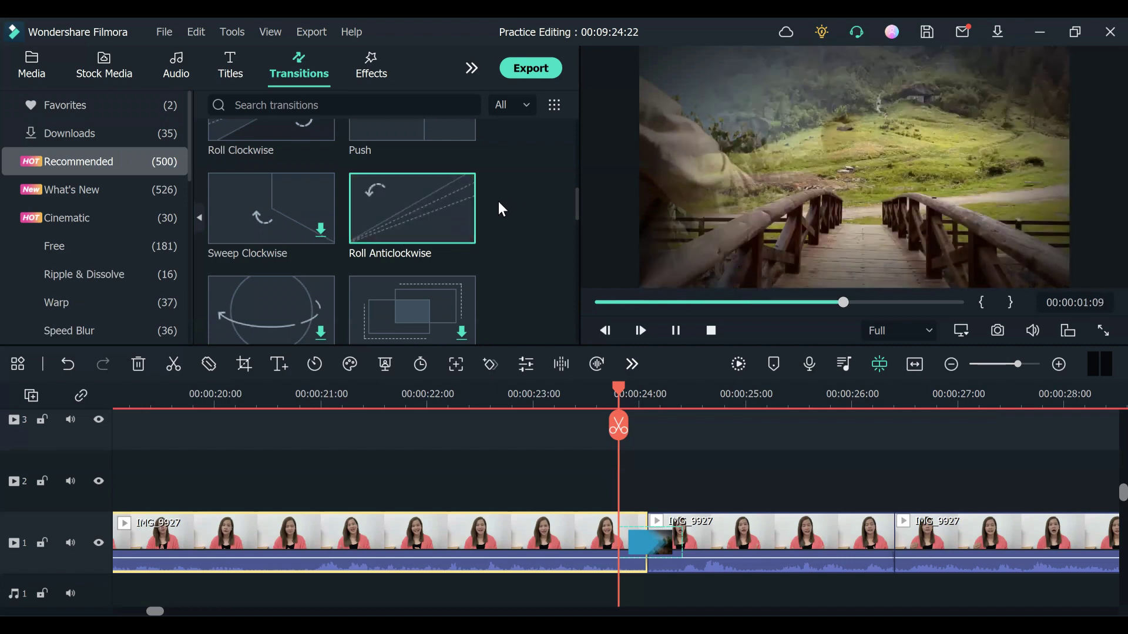
{"action": "scroll", "coordinate": [276, 262], "scroll_direction": "down", "scroll_amount": 3}
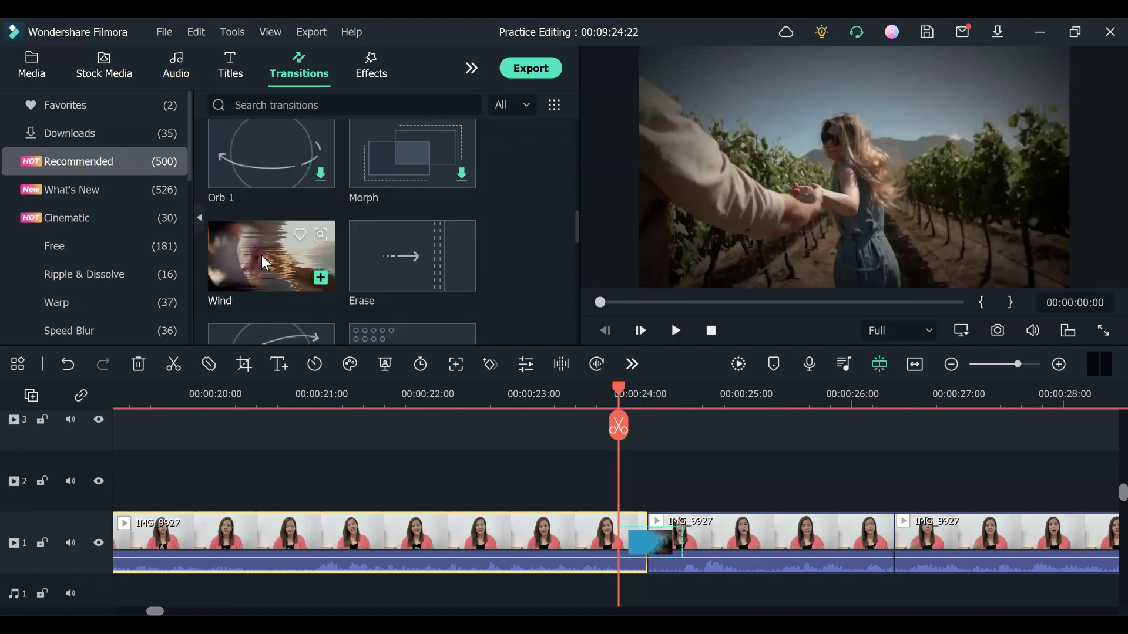
{"action": "scroll", "coordinate": [262, 255], "scroll_direction": "down", "scroll_amount": 3}
{"action": "left_click", "coordinate": [283, 169]}
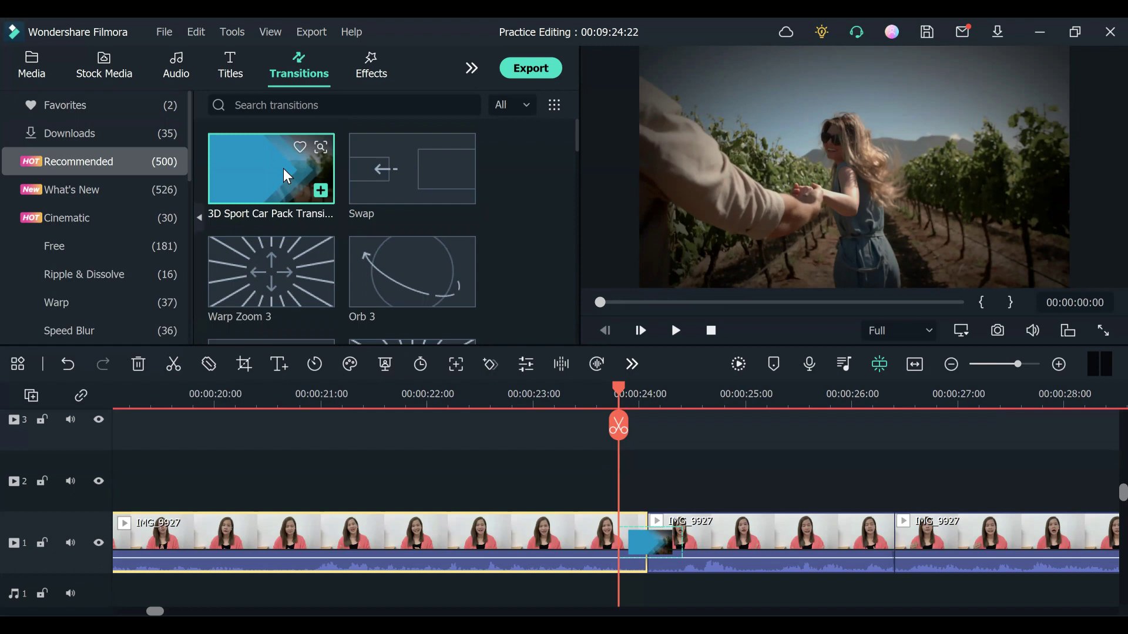
Move the playhead to 00:00:23:17 and delete the transition between the first two IMG_9927 clips
{"action": "left_click_drag", "start_coordinate": [616, 390], "coordinate": [604, 391]}
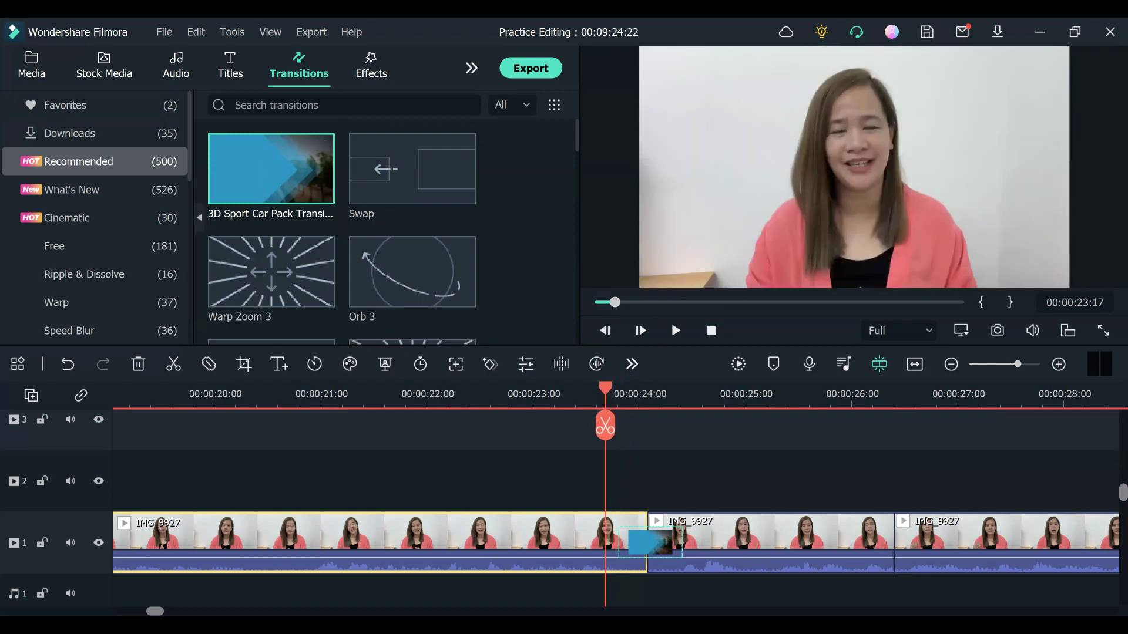
{"action": "left_click_drag", "start_coordinate": [650, 546], "coordinate": [649, 546]}
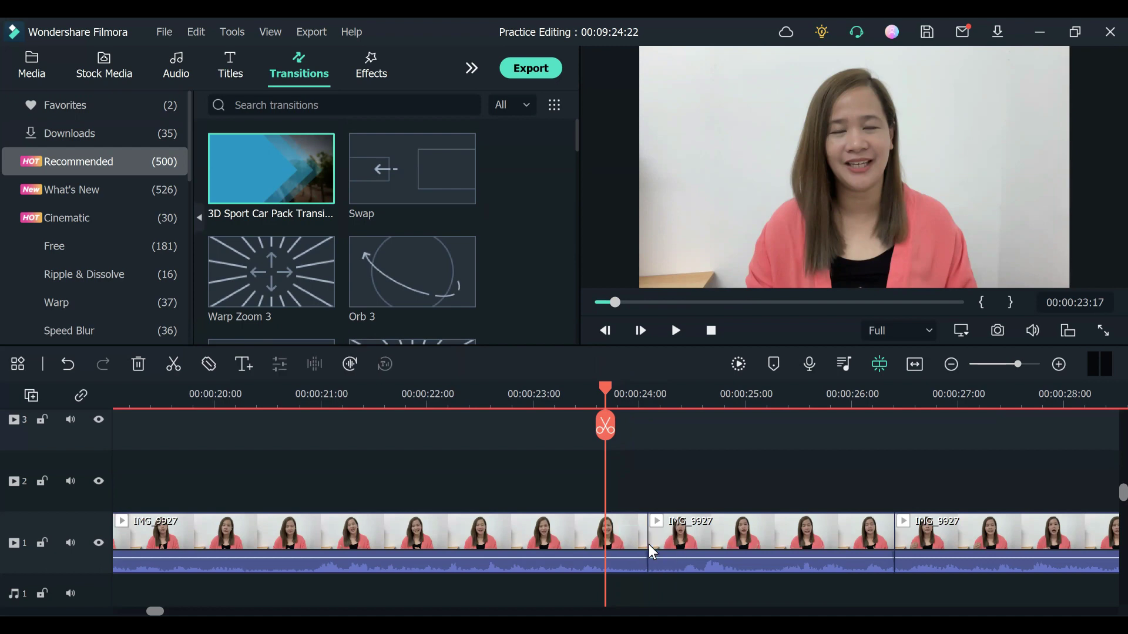
Add the 3D Sport Car Pack transition at the cut between the first two IMG_9927 clips
{"action": "left_click_drag", "start_coordinate": [311, 186], "coordinate": [310, 198]}
{"action": "left_click_drag", "start_coordinate": [222, 155], "coordinate": [570, 541]}
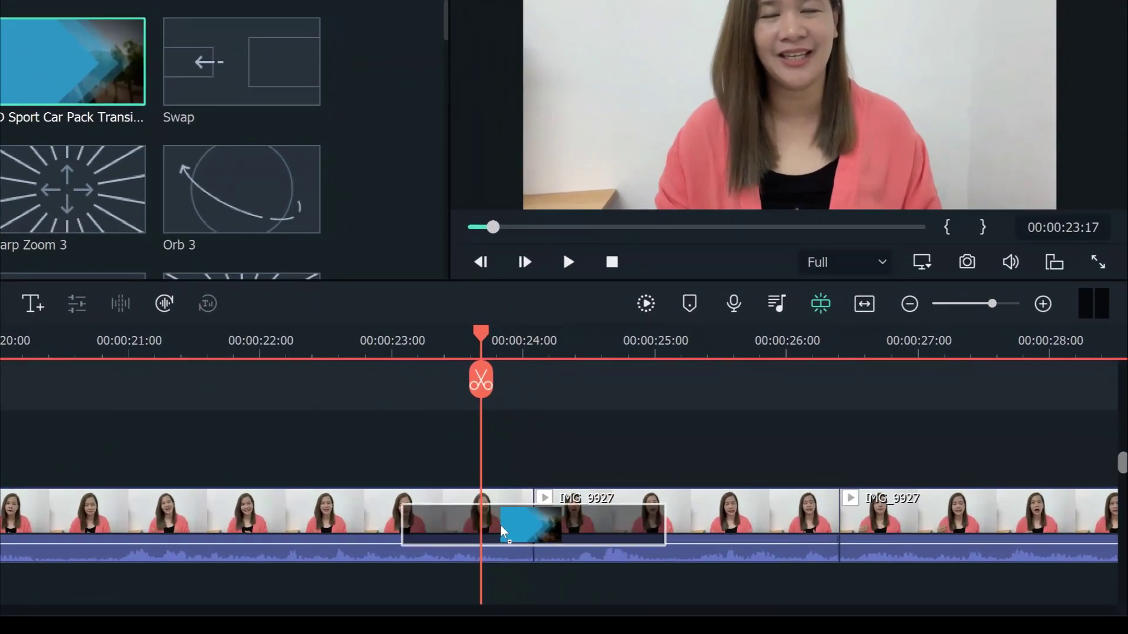
{"action": "left_click_drag", "start_coordinate": [502, 531], "coordinate": [504, 535]}
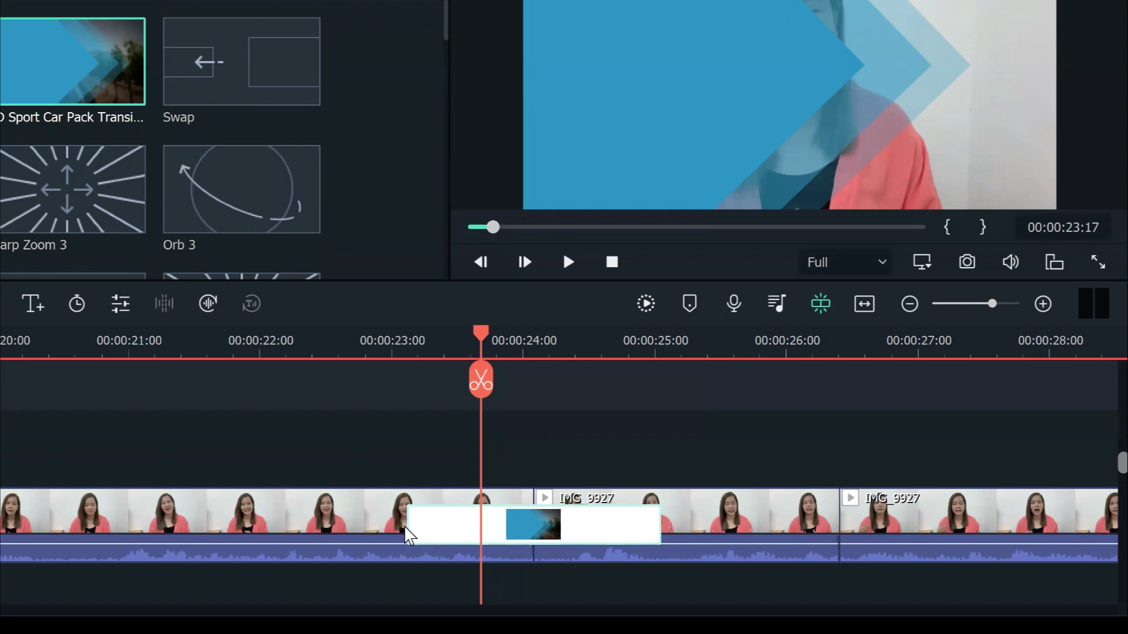
Shorten the new transition by trimming its start to the playhead at 00:00:23:17
{"action": "left_click_drag", "start_coordinate": [409, 524], "coordinate": [410, 525]}
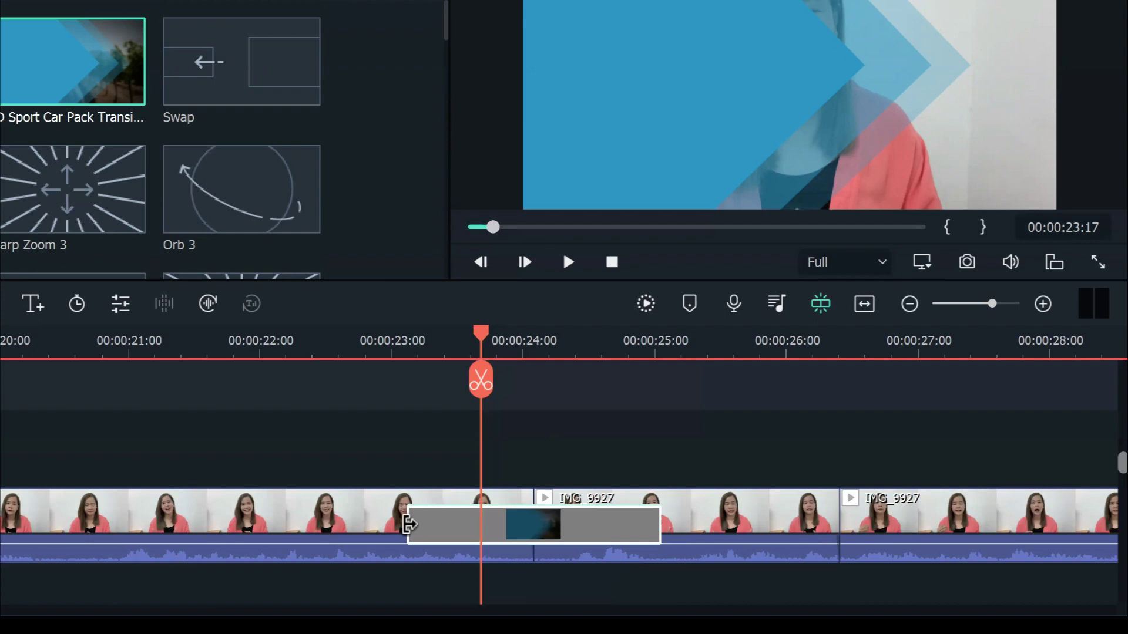
{"action": "left_click_drag", "start_coordinate": [410, 524], "coordinate": [481, 529]}
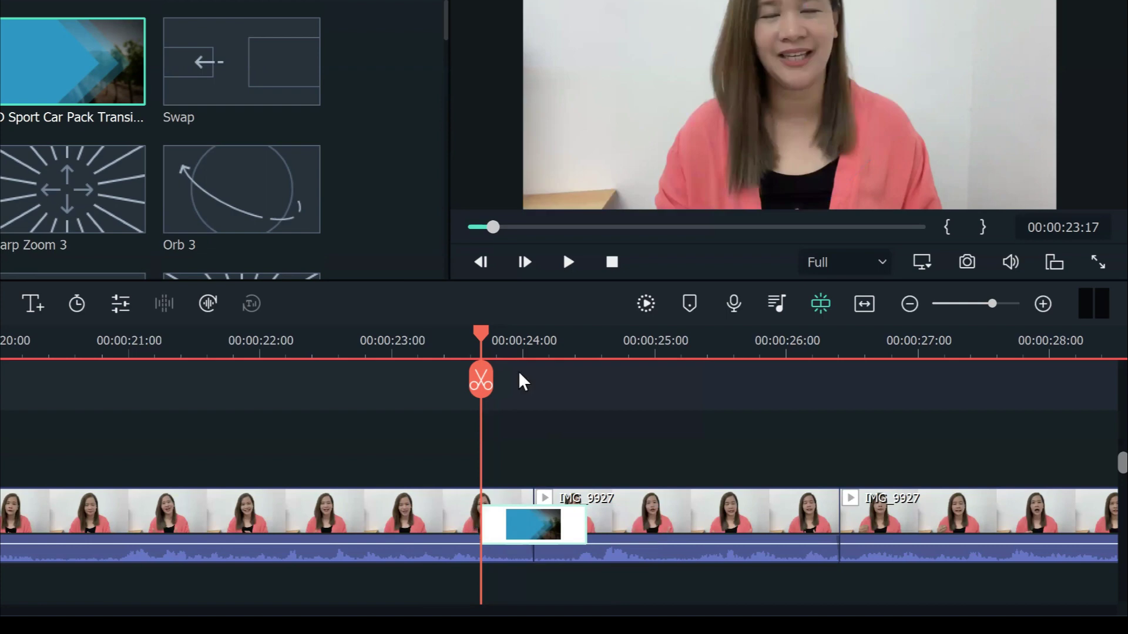
Play the shortened transition, replaying it from just before its start through to 00:00:25:01
{"action": "left_click", "coordinate": [574, 262]}
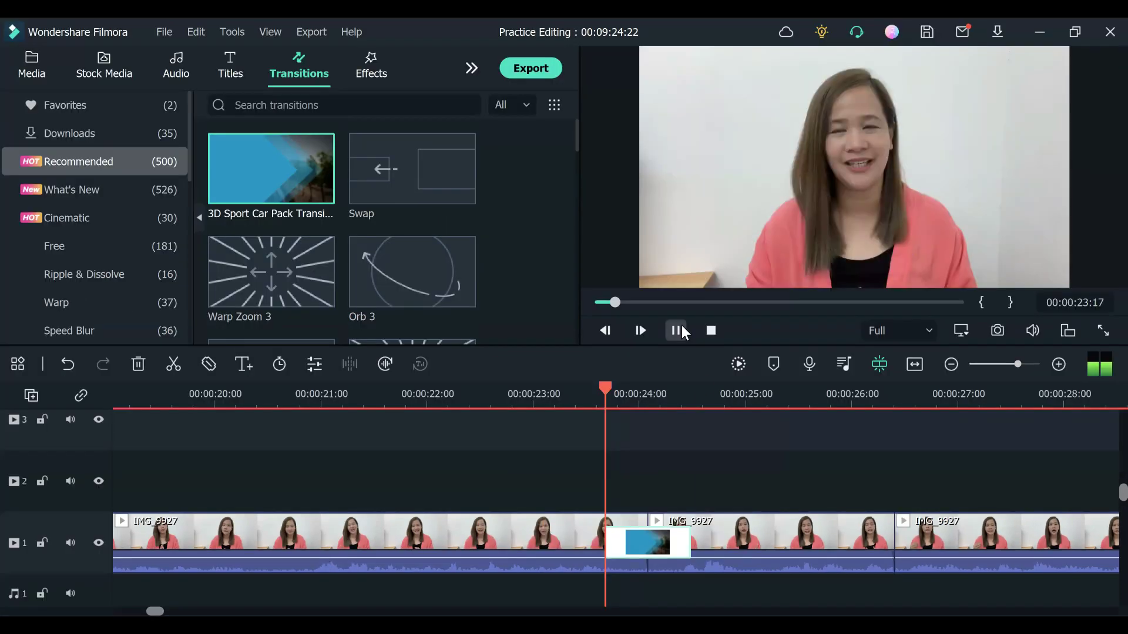
{"action": "left_click", "coordinate": [682, 330]}
{"action": "left_click_drag", "start_coordinate": [714, 390], "coordinate": [571, 428]}
{"action": "left_click", "coordinate": [675, 330]}
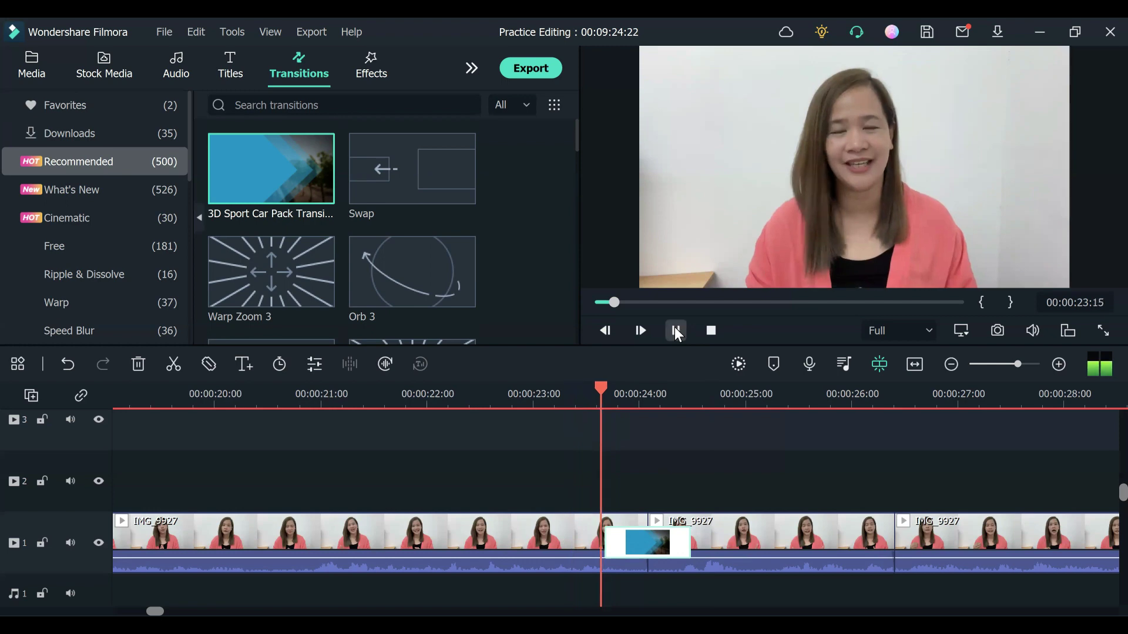
{"action": "left_click", "coordinate": [676, 330]}
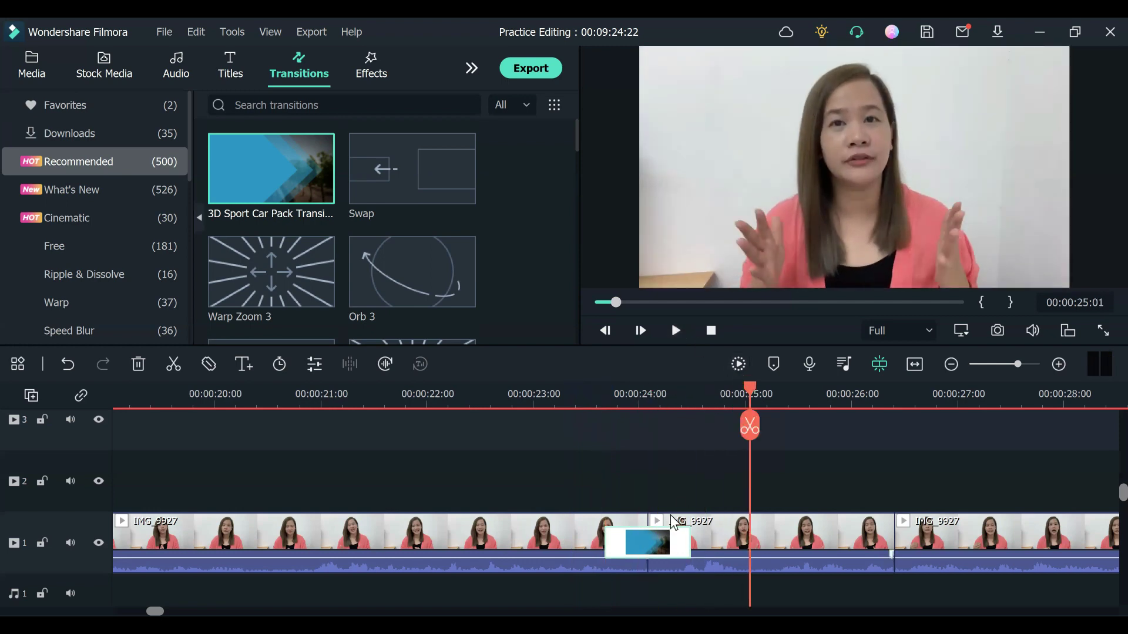
Try the transition entirely before the cut between the first two IMG_9927 clips, and play it from 00:00:23:06
{"action": "left_click_drag", "start_coordinate": [618, 552], "coordinate": [589, 545]}
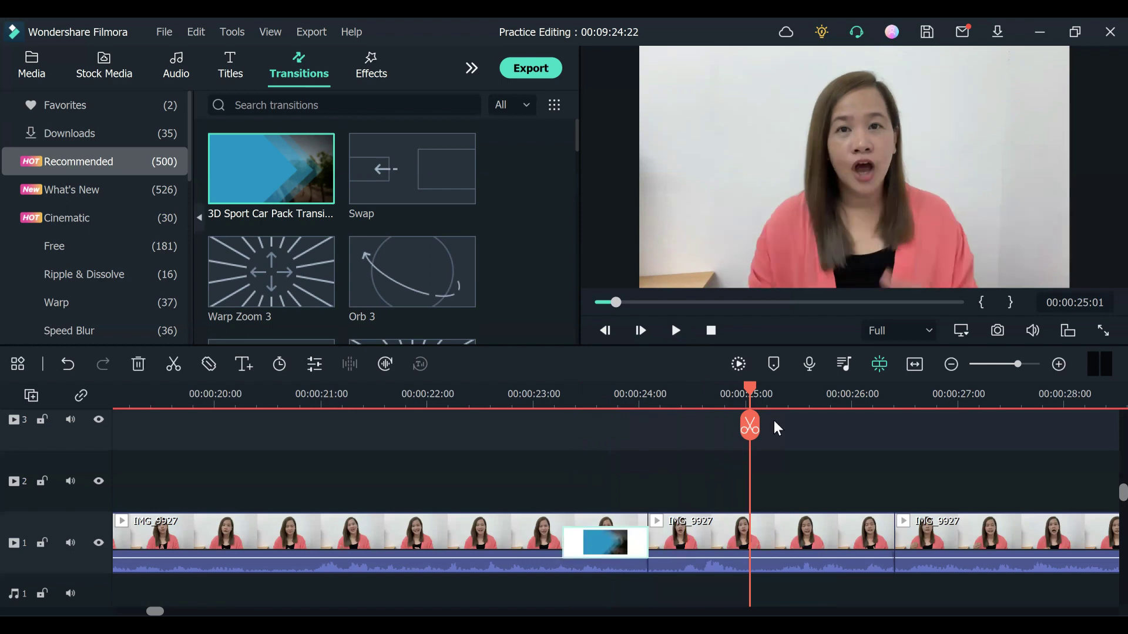
{"action": "left_click_drag", "start_coordinate": [748, 393], "coordinate": [558, 439]}
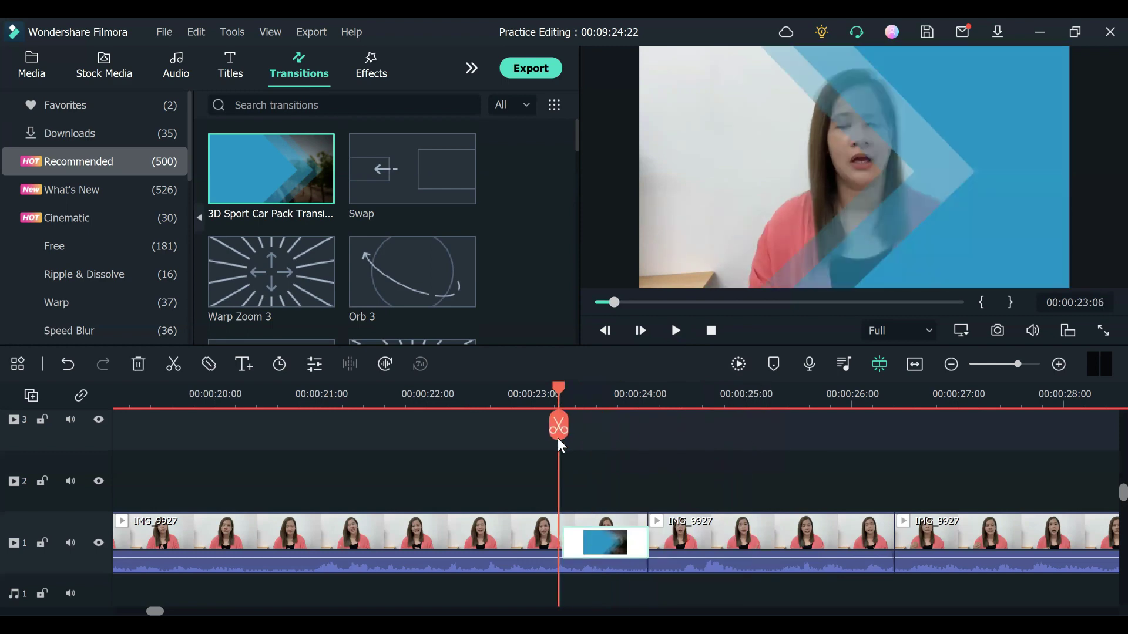
{"action": "left_click", "coordinate": [676, 331]}
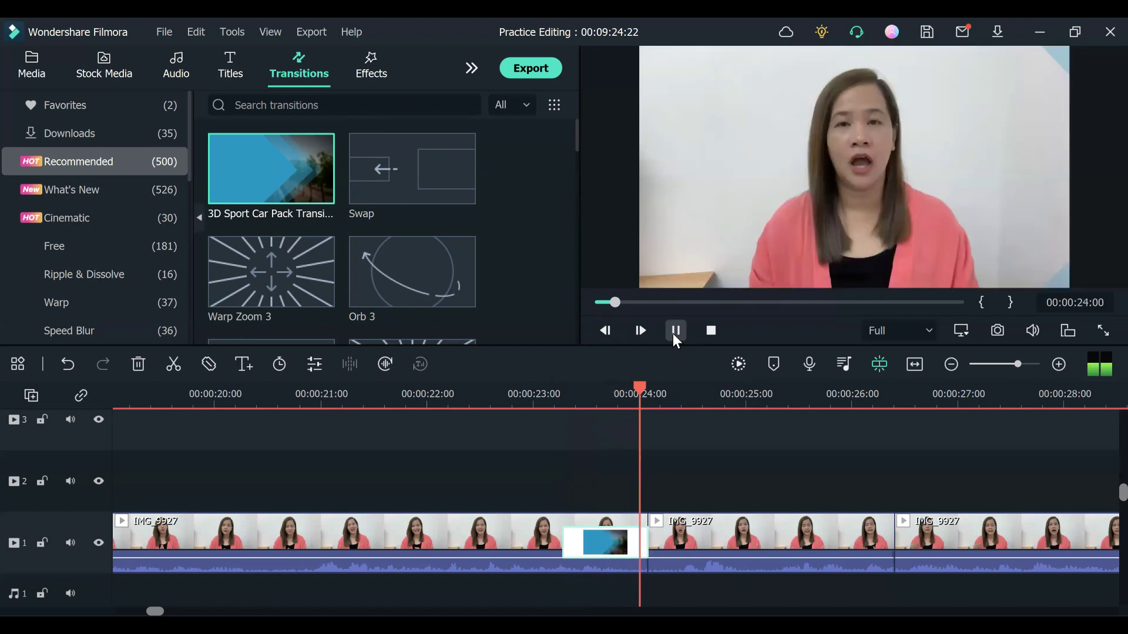
{"action": "left_click", "coordinate": [675, 331]}
Try the transition entirely after the cut between the first two IMG_9927 clips, and play it from just before the cut to 00:00:25:13
{"action": "left_click_drag", "start_coordinate": [583, 553], "coordinate": [675, 554]}
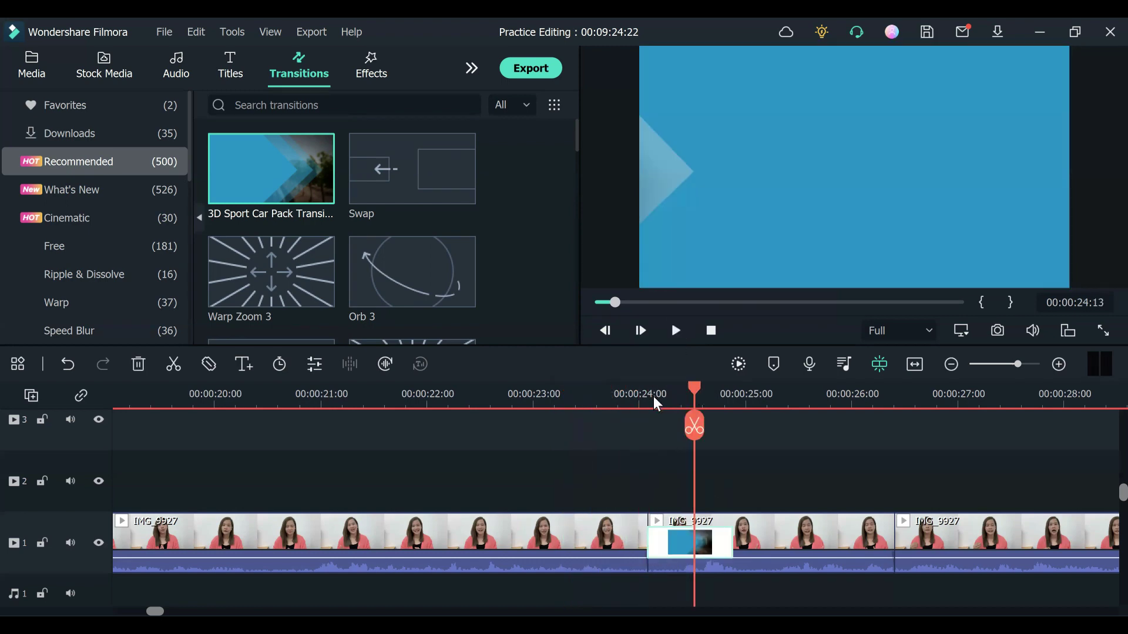
{"action": "left_click", "coordinate": [636, 401]}
{"action": "left_click", "coordinate": [676, 331]}
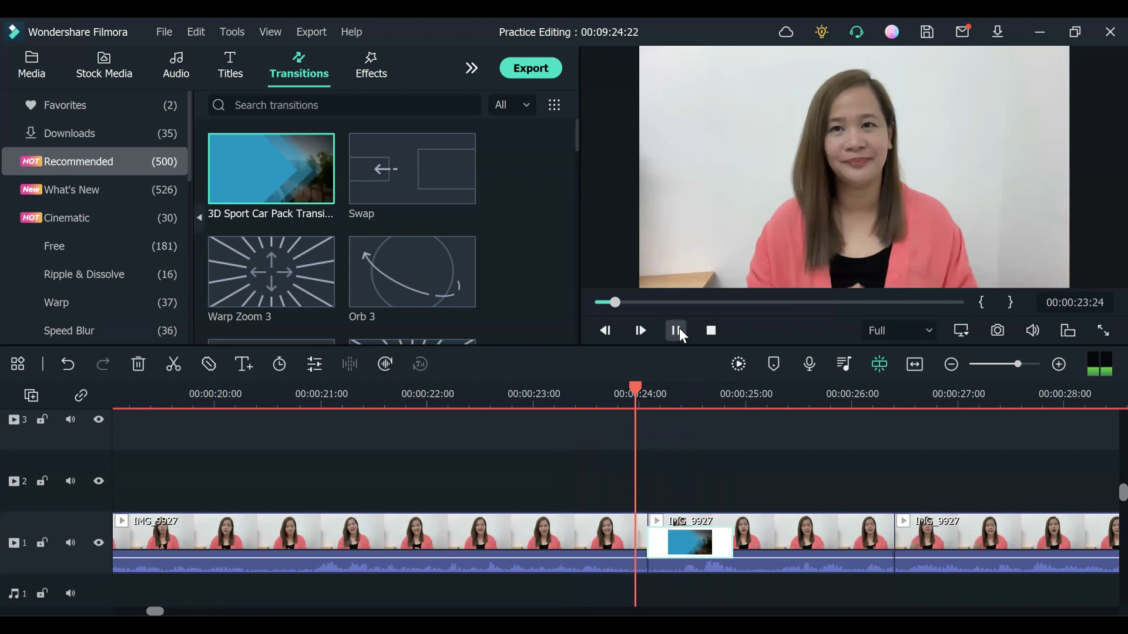
{"action": "left_click", "coordinate": [679, 329]}
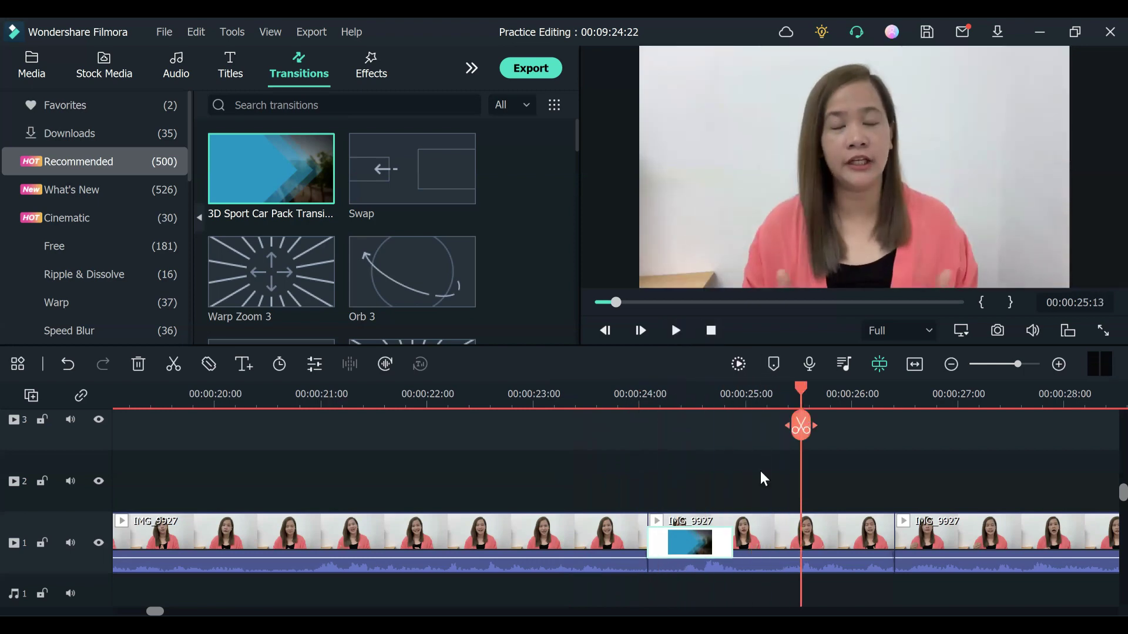
Center the transition over the cut between the first two IMG_9927 clips, and play it from 00:00:23:07 to 00:00:25:05
{"action": "left_click_drag", "start_coordinate": [675, 549], "coordinate": [632, 549]}
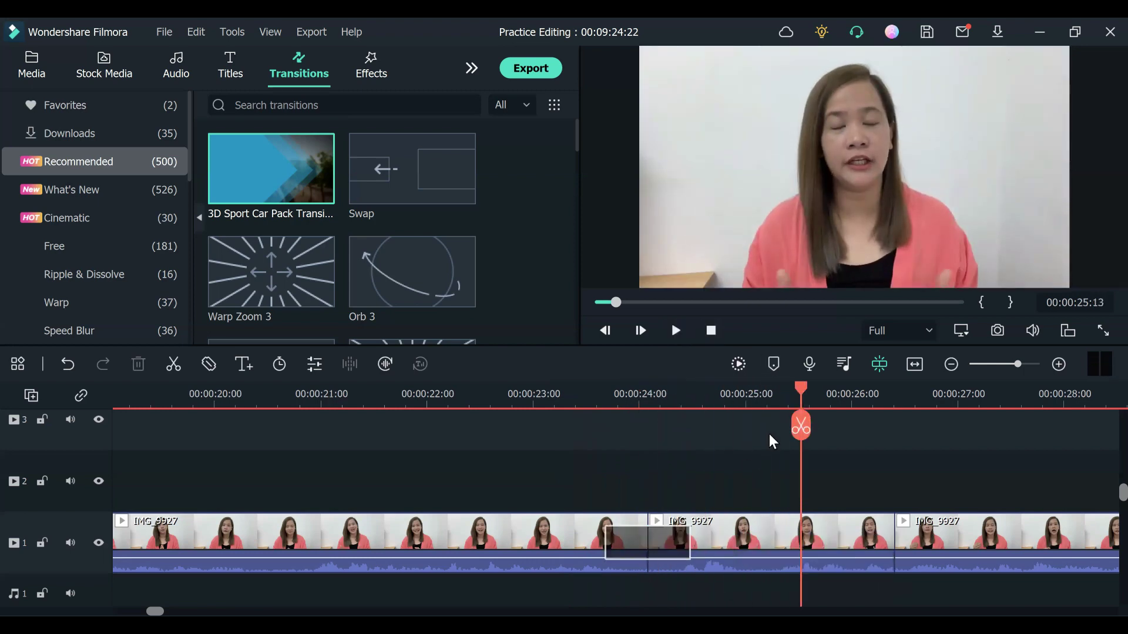
{"action": "left_click_drag", "start_coordinate": [802, 385], "coordinate": [569, 445]}
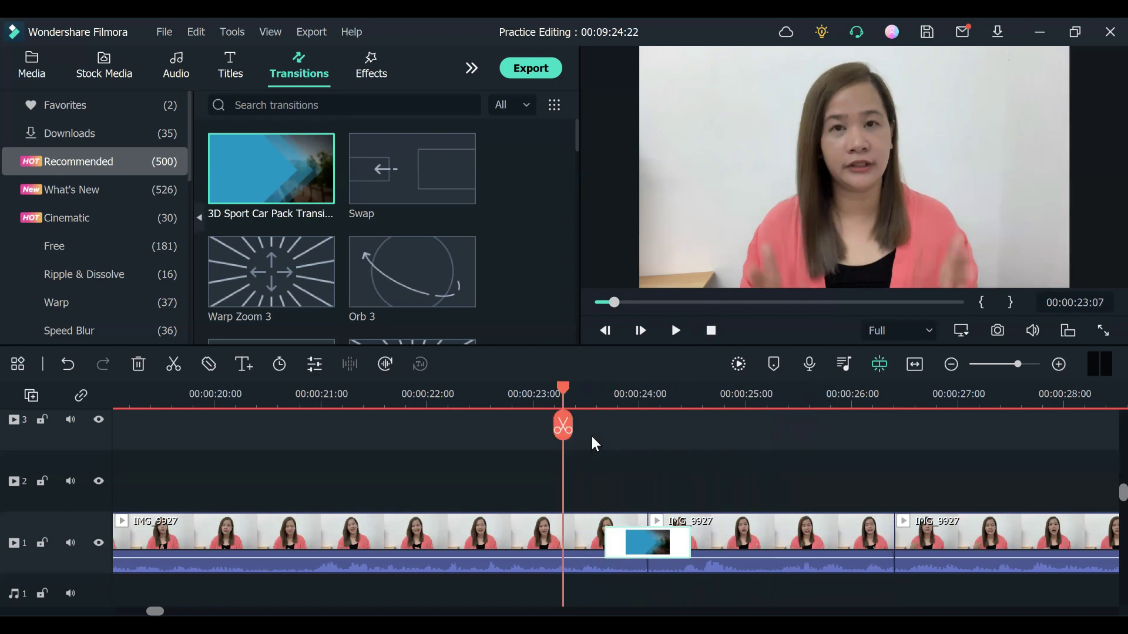
{"action": "left_click", "coordinate": [594, 438]}
{"action": "left_click", "coordinate": [676, 330]}
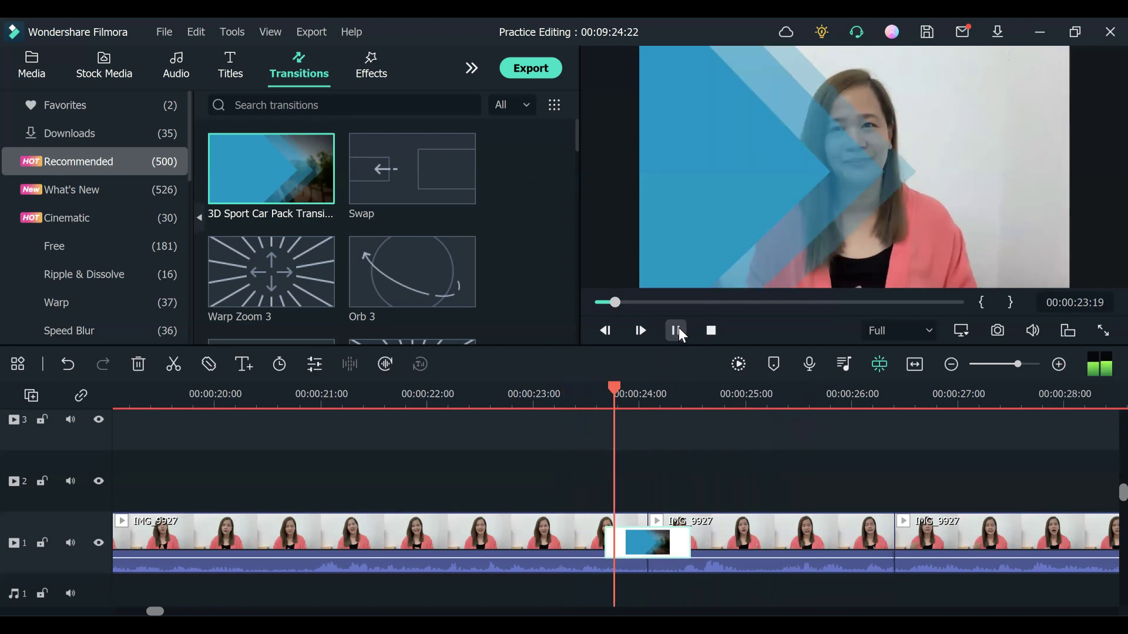
{"action": "left_click", "coordinate": [676, 330]}
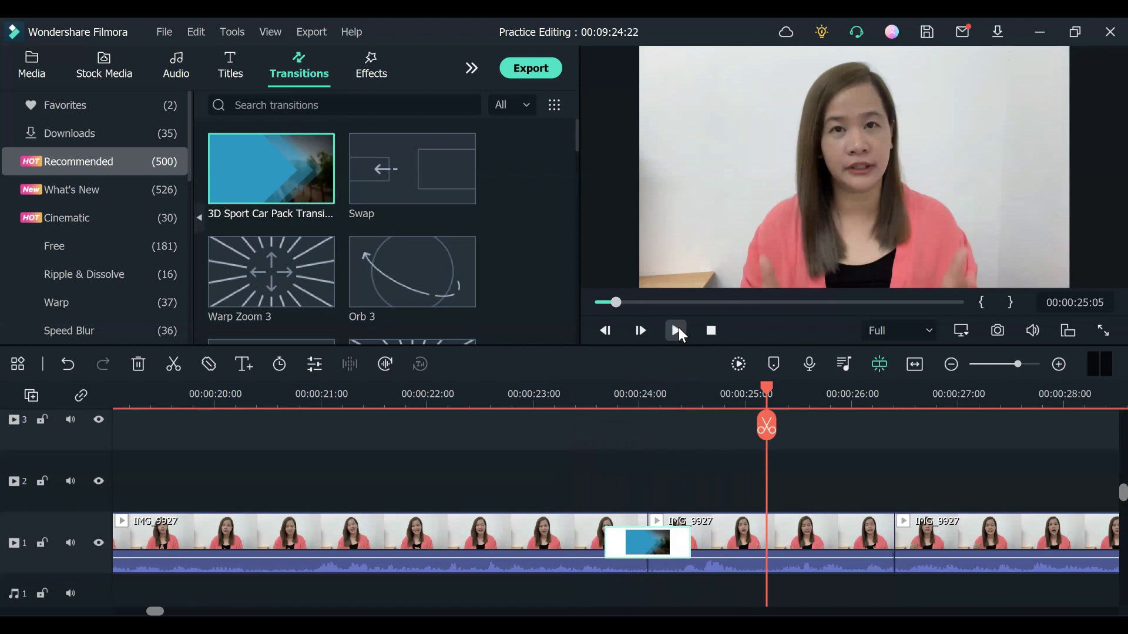
Play the third IMG_9927 clip from 00:00:25:22 through to 00:00:30:02 to review its zoom
{"action": "left_click_drag", "start_coordinate": [1014, 365], "coordinate": [1010, 365]}
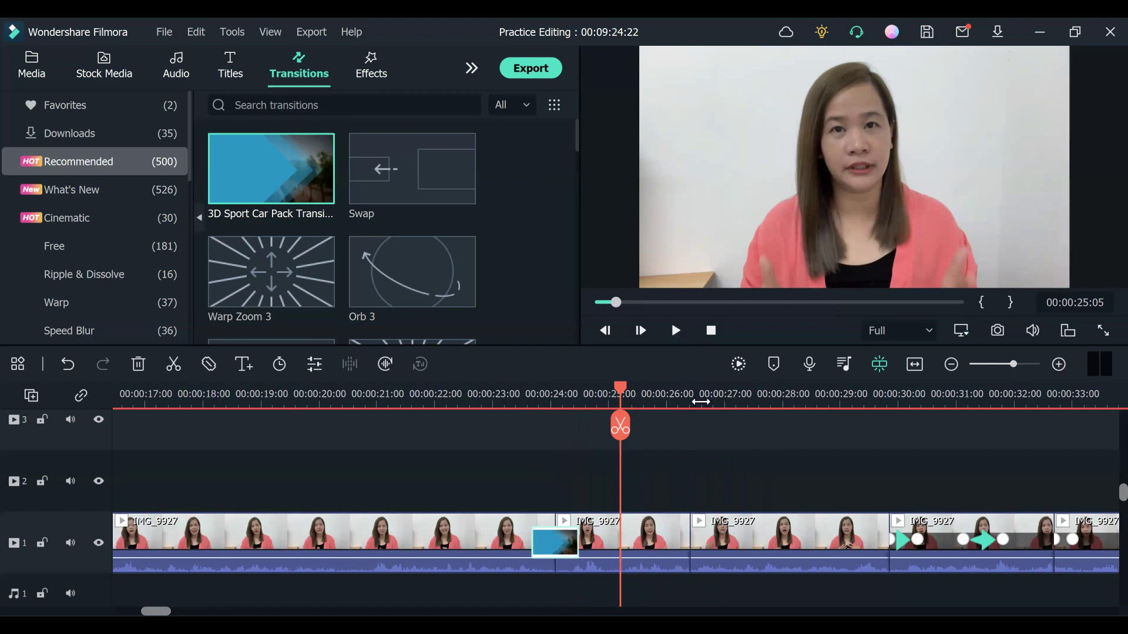
{"action": "left_click_drag", "start_coordinate": [1013, 364], "coordinate": [1006, 364]}
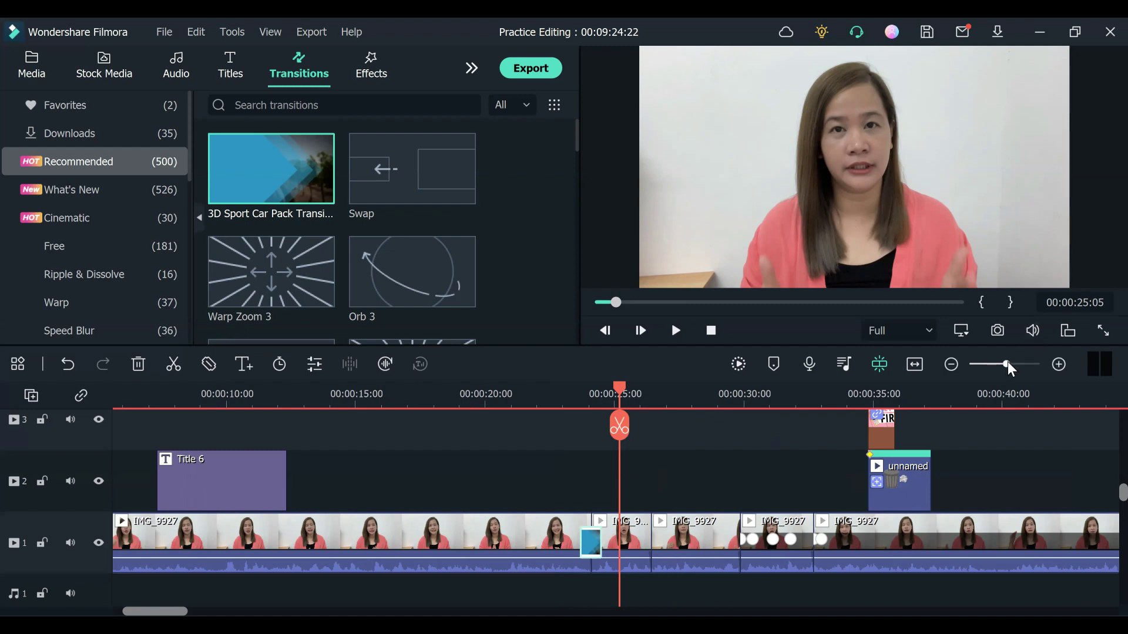
{"action": "left_click_drag", "start_coordinate": [1008, 363], "coordinate": [1006, 363]}
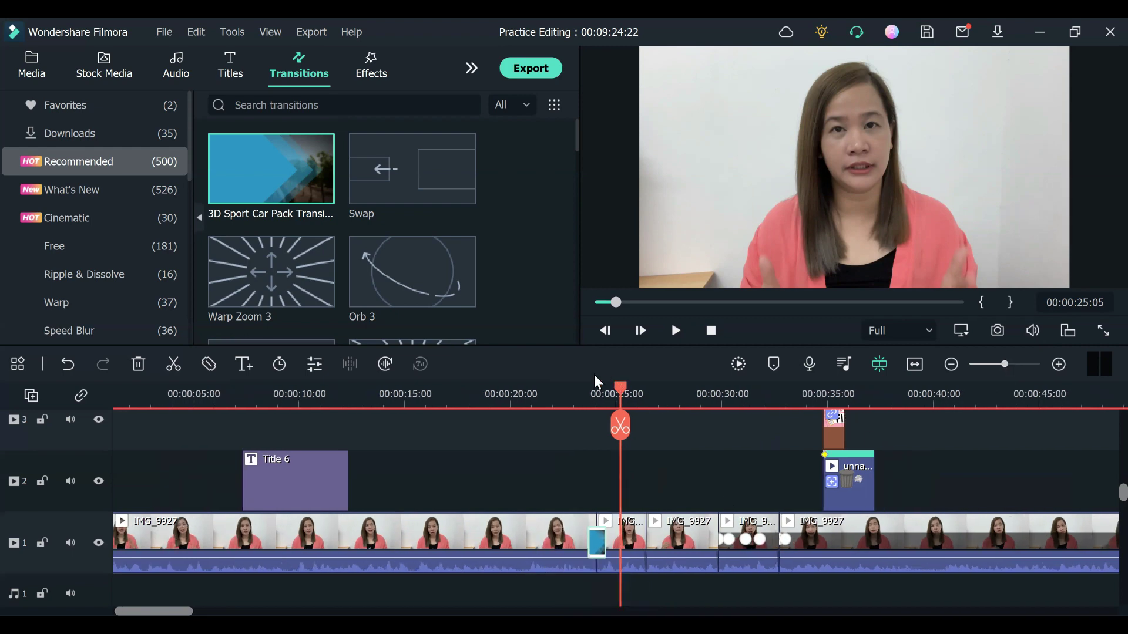
{"action": "mouse_move", "coordinate": [621, 390]}
{"action": "left_mouse_down"}
{"action": "mouse_move", "coordinate": [712, 405]}
{"action": "mouse_move", "coordinate": [634, 406]}
{"action": "left_mouse_up"}
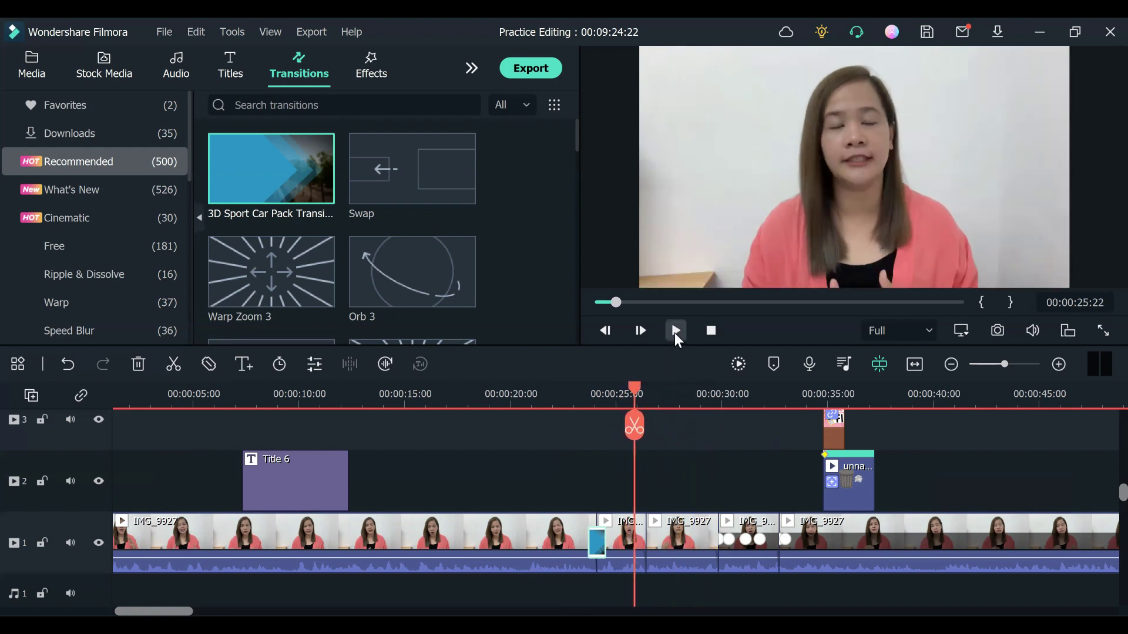
{"action": "left_click", "coordinate": [676, 337]}
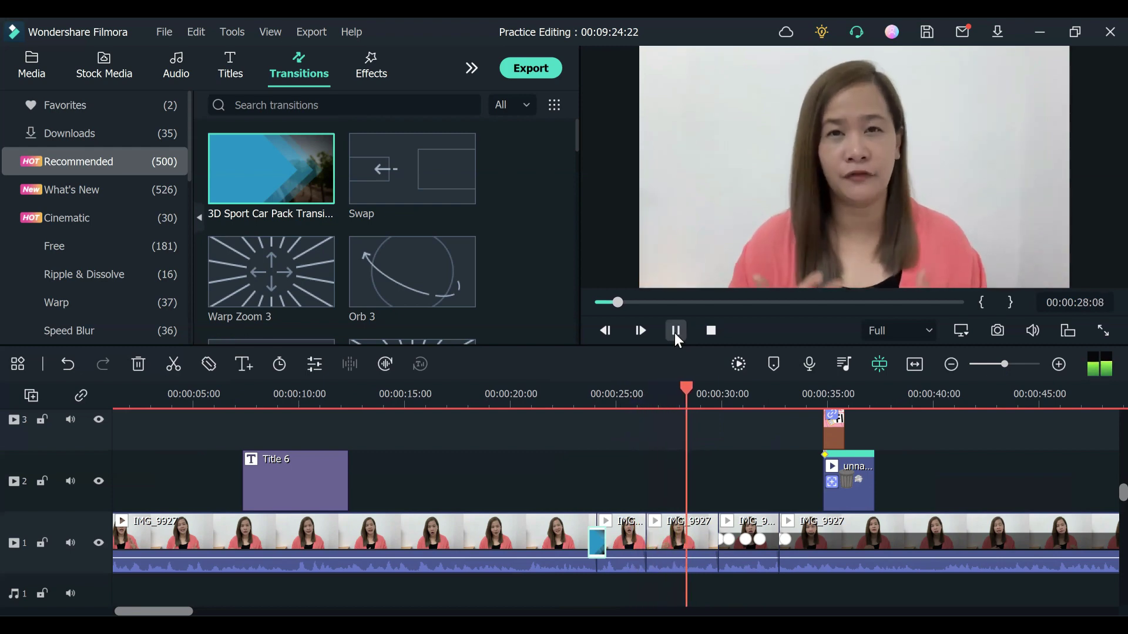
{"action": "left_click", "coordinate": [674, 333]}
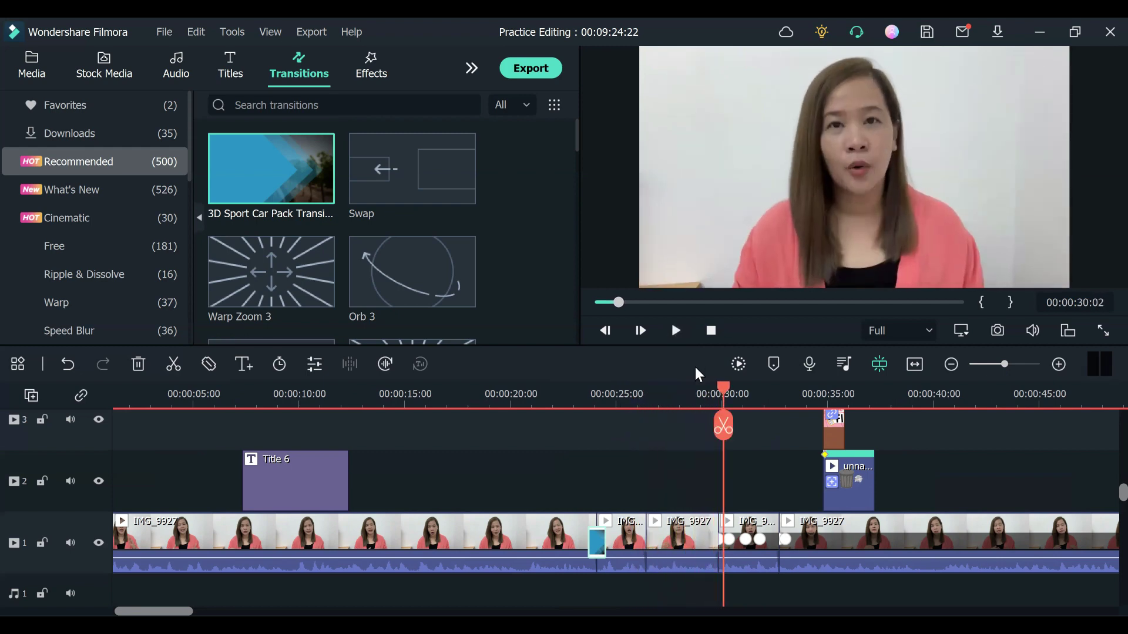
Try a Pan & Zoom on the third IMG_9927 clip with a 1587 x 893 end frame around the face, preview it and close the dialog
{"action": "left_click_drag", "start_coordinate": [695, 397], "coordinate": [646, 420]}
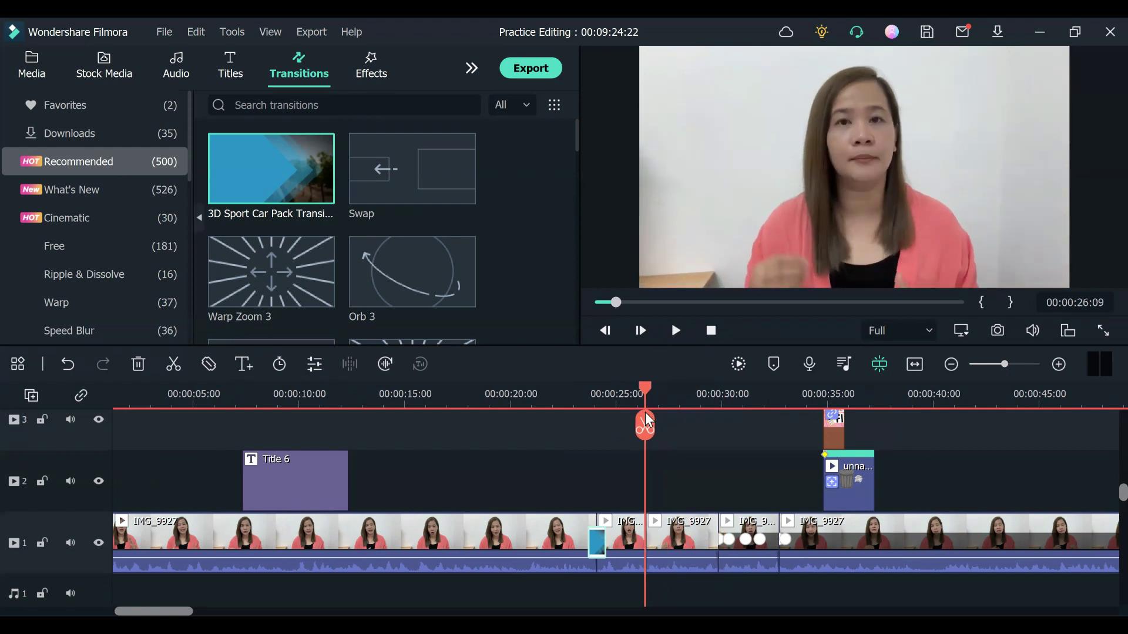
{"action": "left_click", "coordinate": [683, 542]}
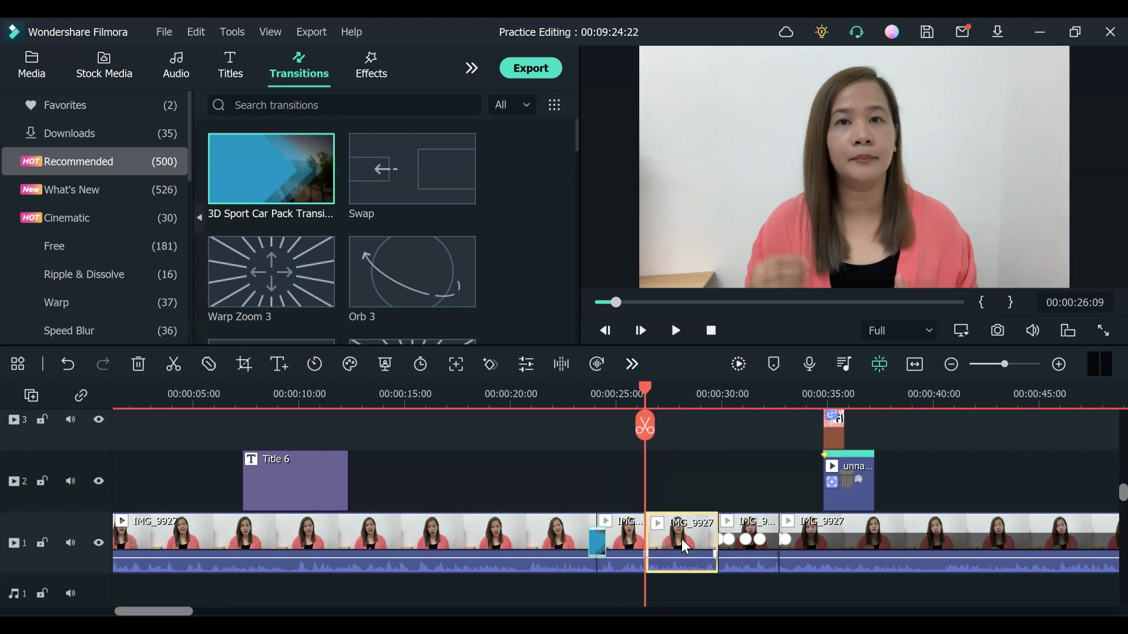
{"action": "right_click", "coordinate": [683, 541]}
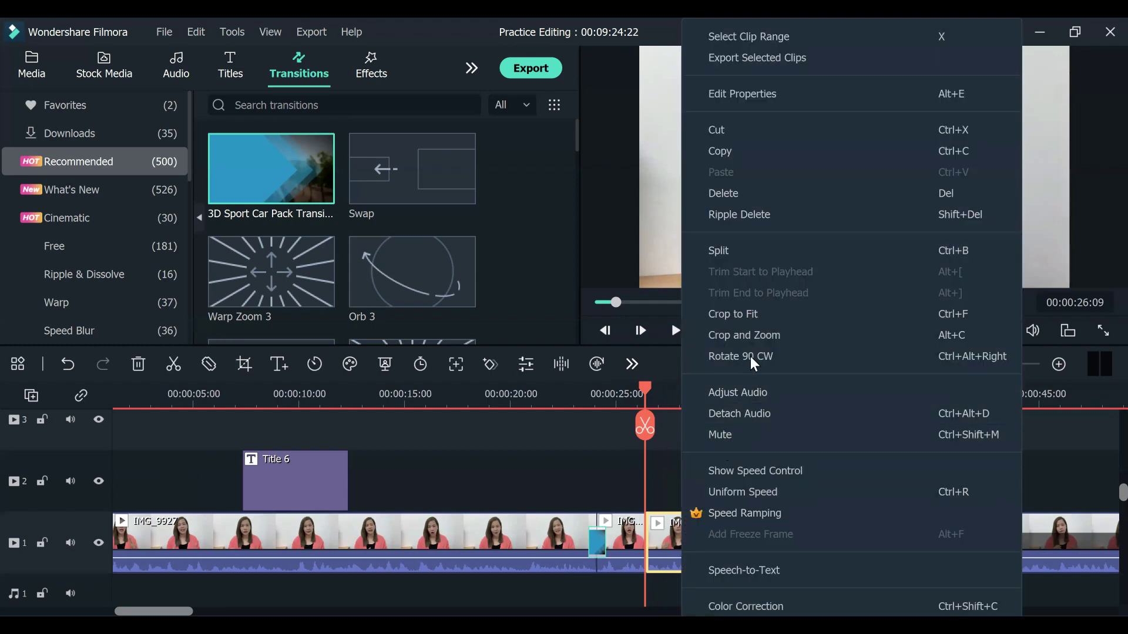
{"action": "left_click", "coordinate": [753, 339]}
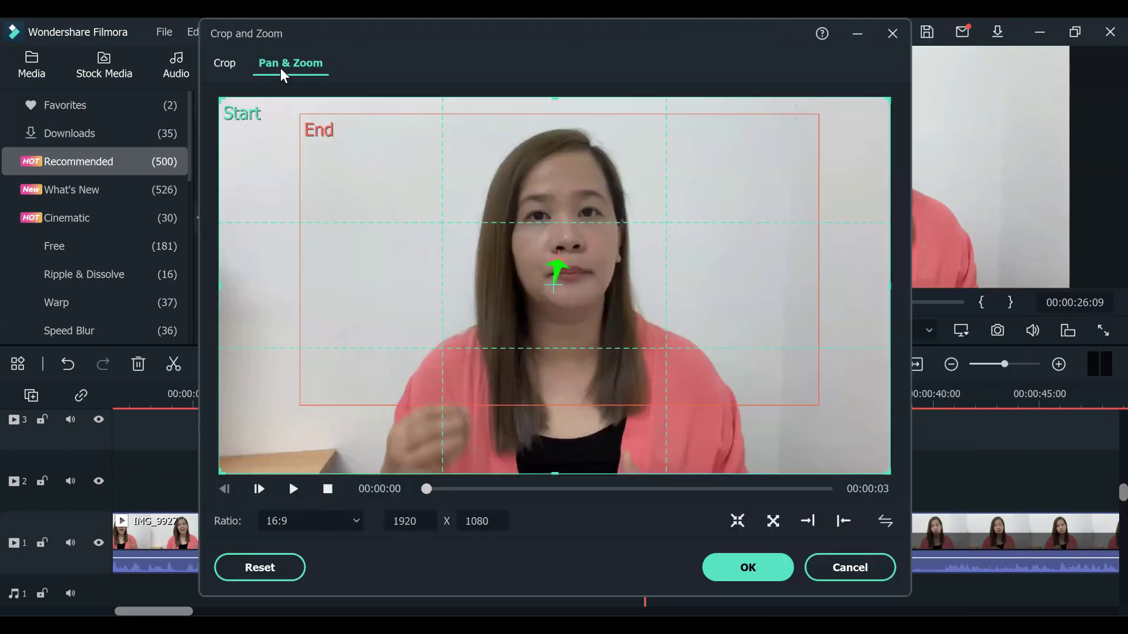
{"action": "left_click", "coordinate": [302, 116]}
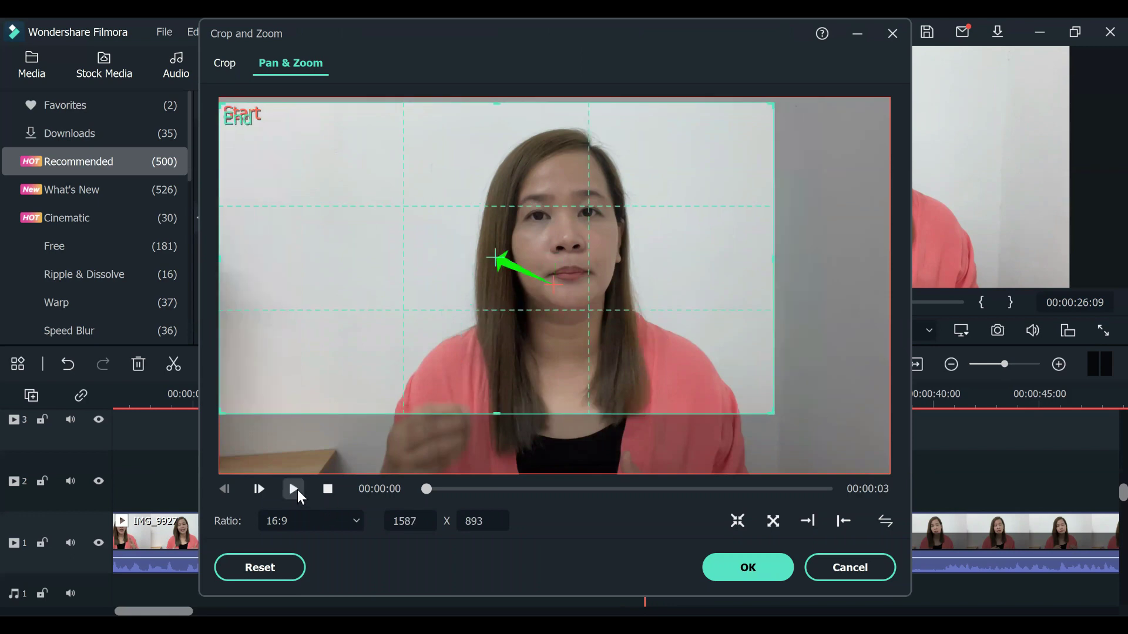
{"action": "left_click", "coordinate": [293, 490]}
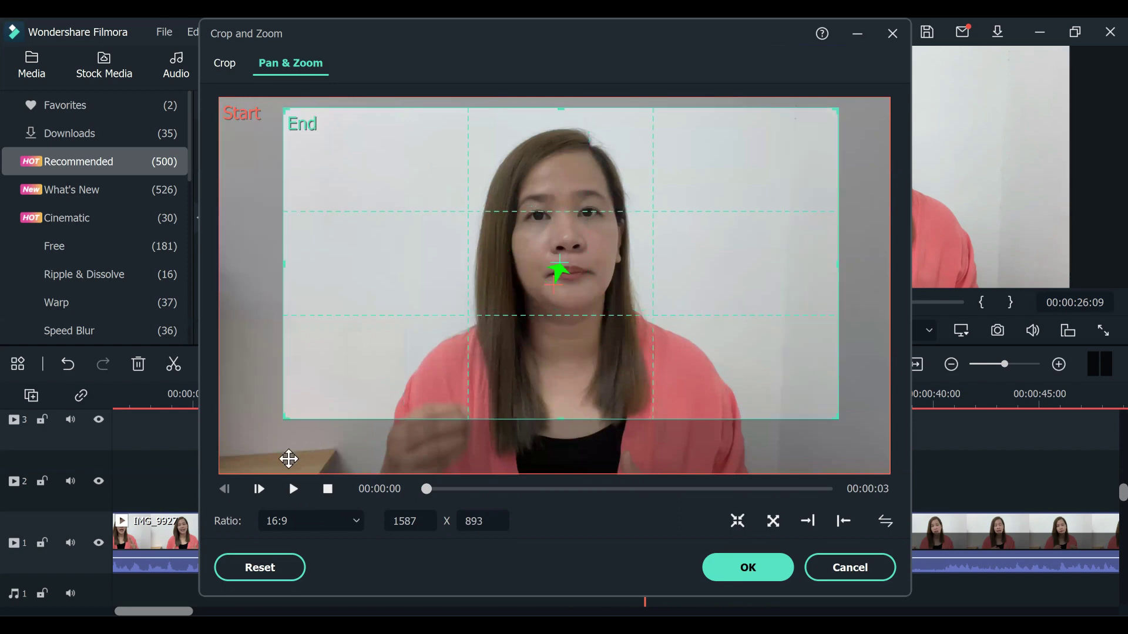
{"action": "left_click", "coordinate": [292, 491]}
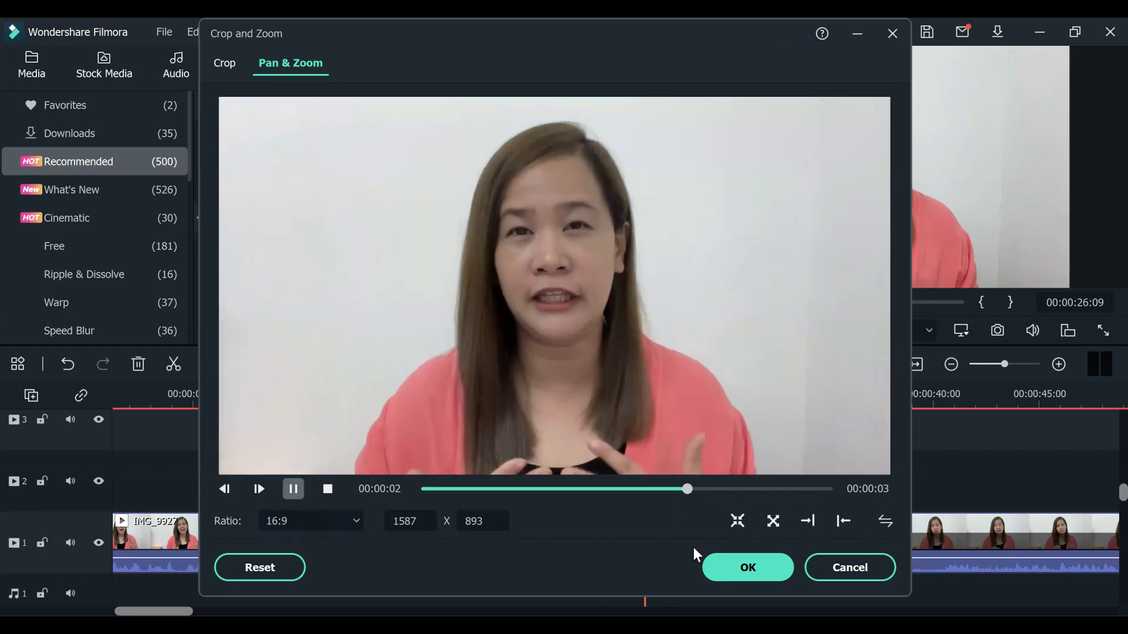
{"action": "left_click", "coordinate": [745, 573]}
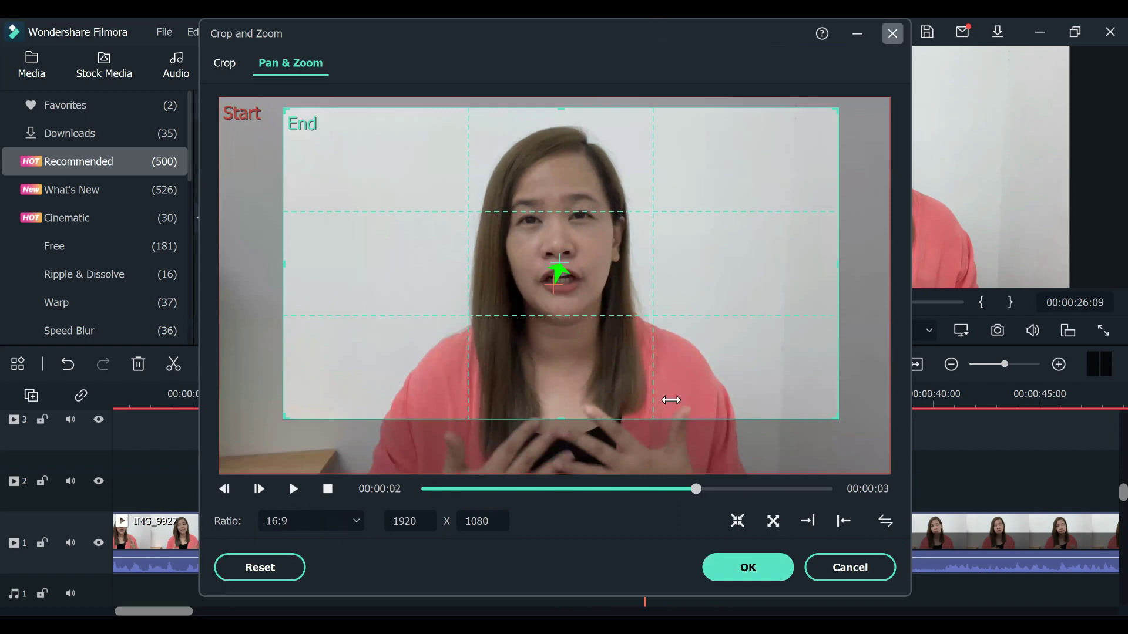
{"action": "left_click", "coordinate": [892, 34]}
Replay the third IMG_9927 clip from just before its start through to 00:00:30:05
{"action": "left_click", "coordinate": [628, 392]}
{"action": "left_click", "coordinate": [676, 330]}
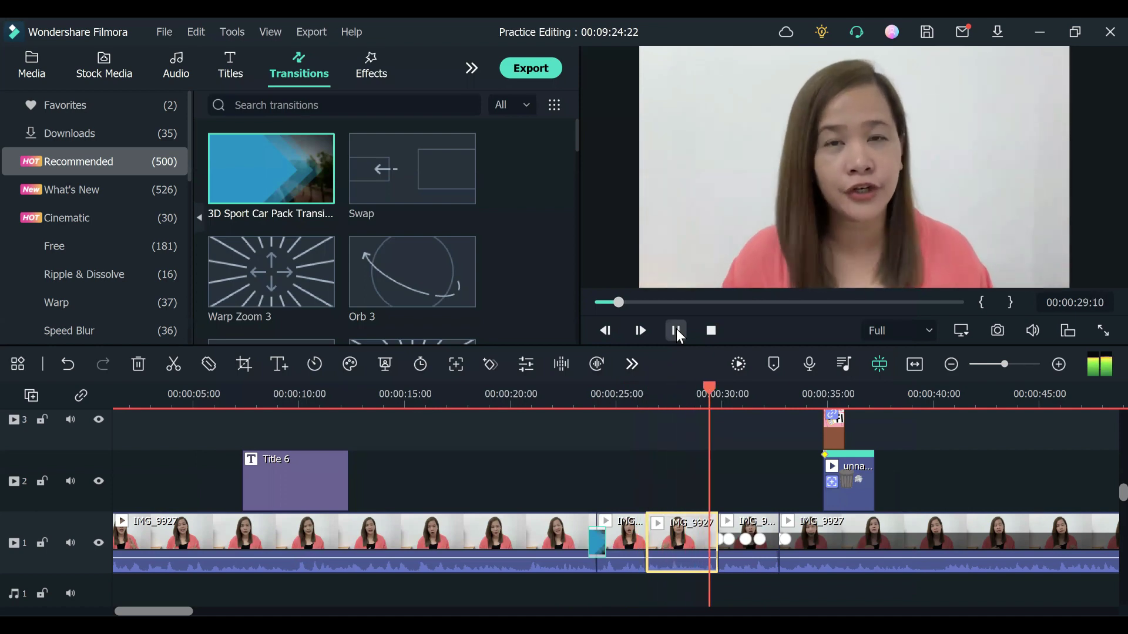
{"action": "left_click", "coordinate": [676, 329]}
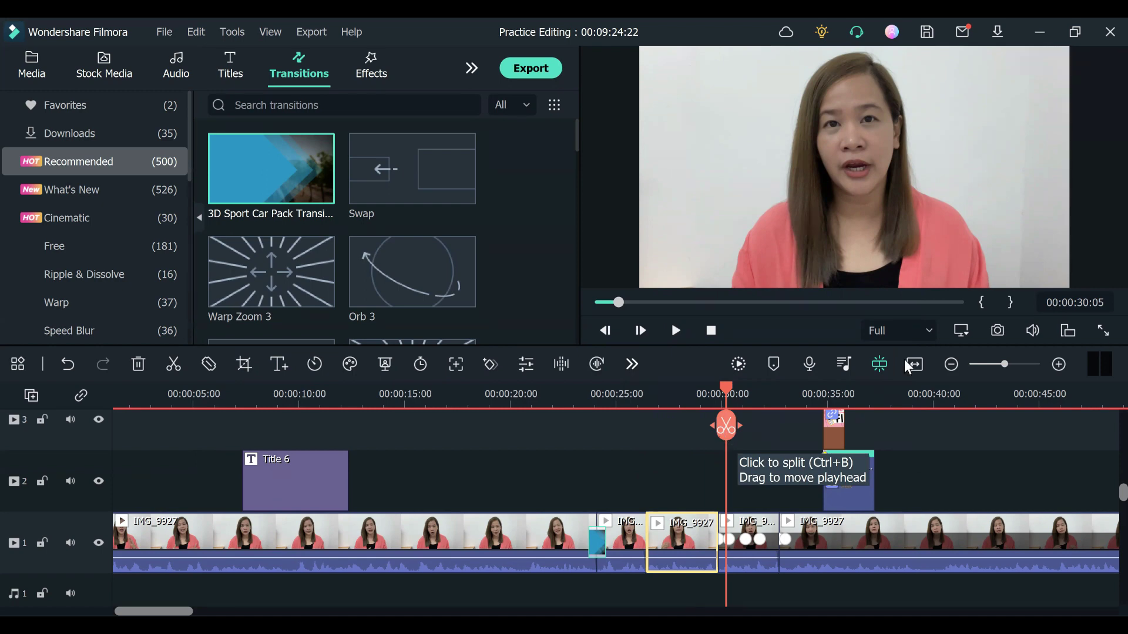
Move the playhead to 00:00:30:22 in the fourth IMG_9927 clip and play its camera movement
{"action": "left_click_drag", "start_coordinate": [1005, 364], "coordinate": [1001, 364]}
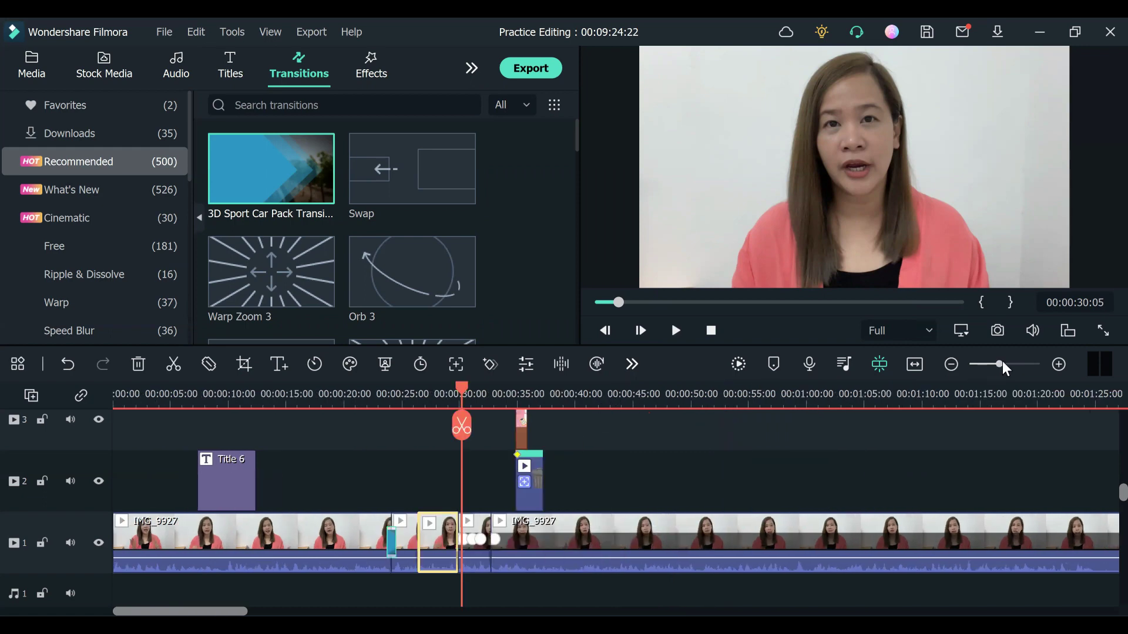
{"action": "left_click", "coordinate": [1005, 364]}
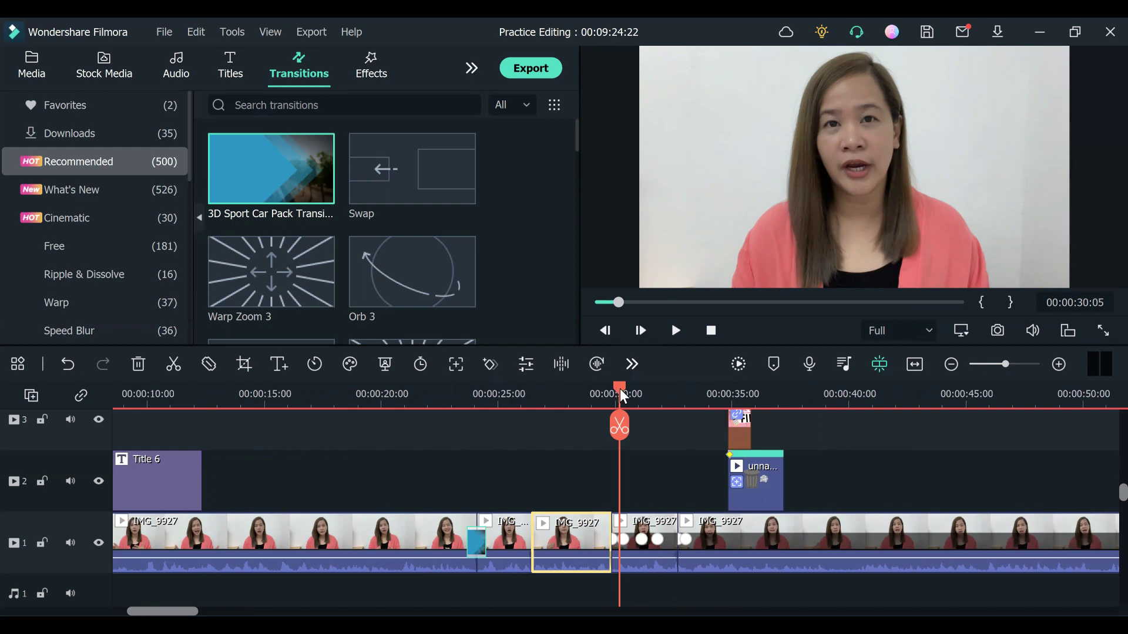
{"action": "left_click", "coordinate": [642, 397]}
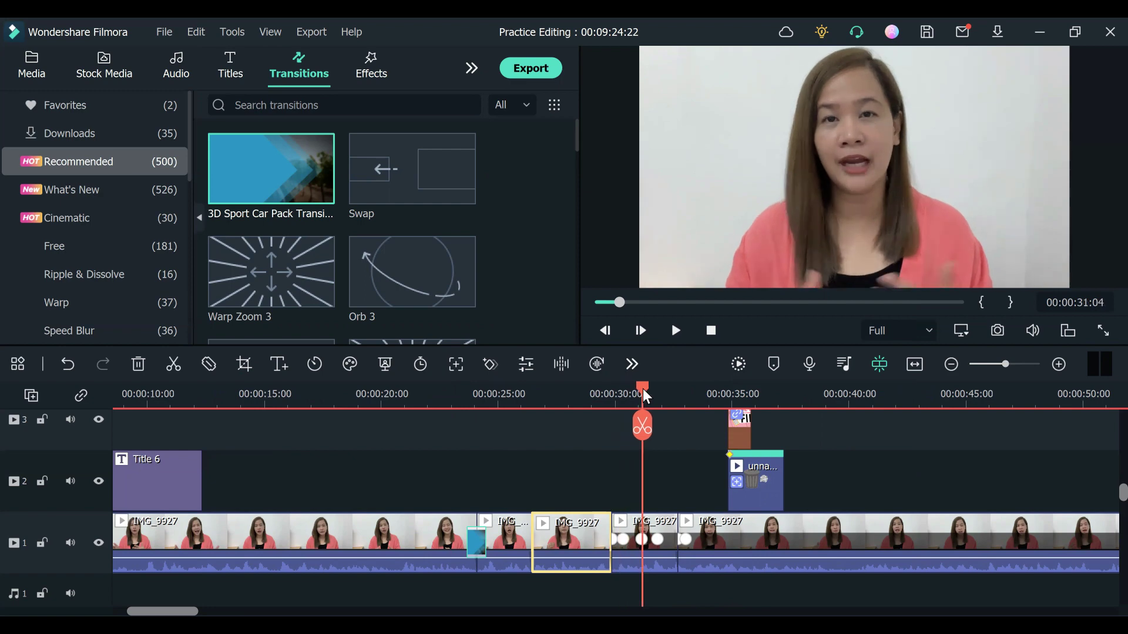
{"action": "left_click_drag", "start_coordinate": [642, 395], "coordinate": [636, 395]}
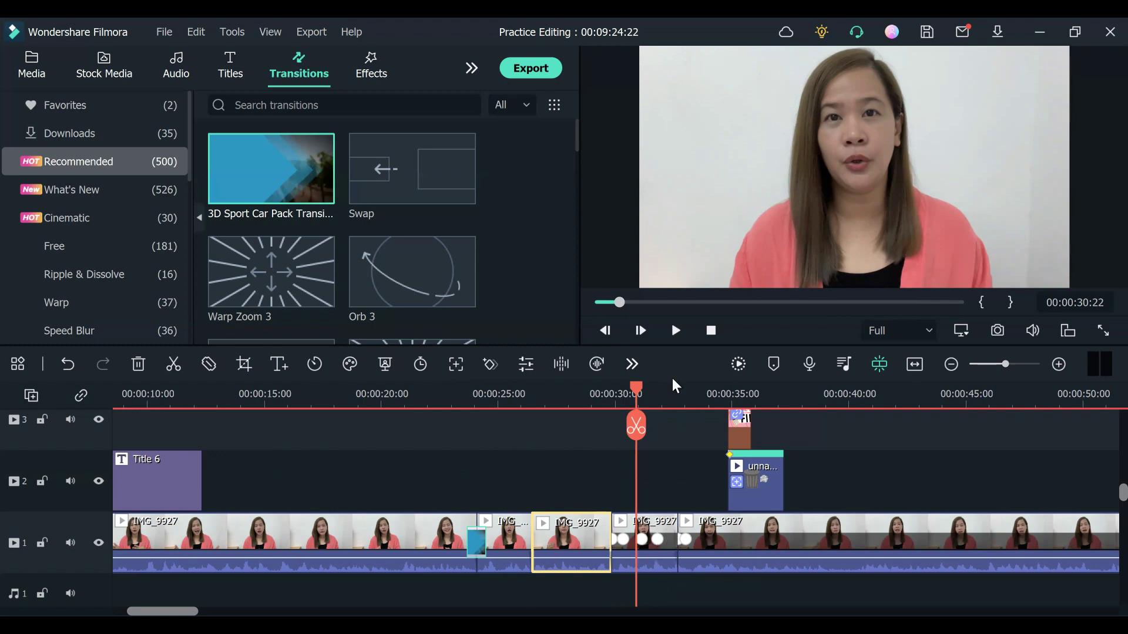
{"action": "left_click", "coordinate": [676, 331]}
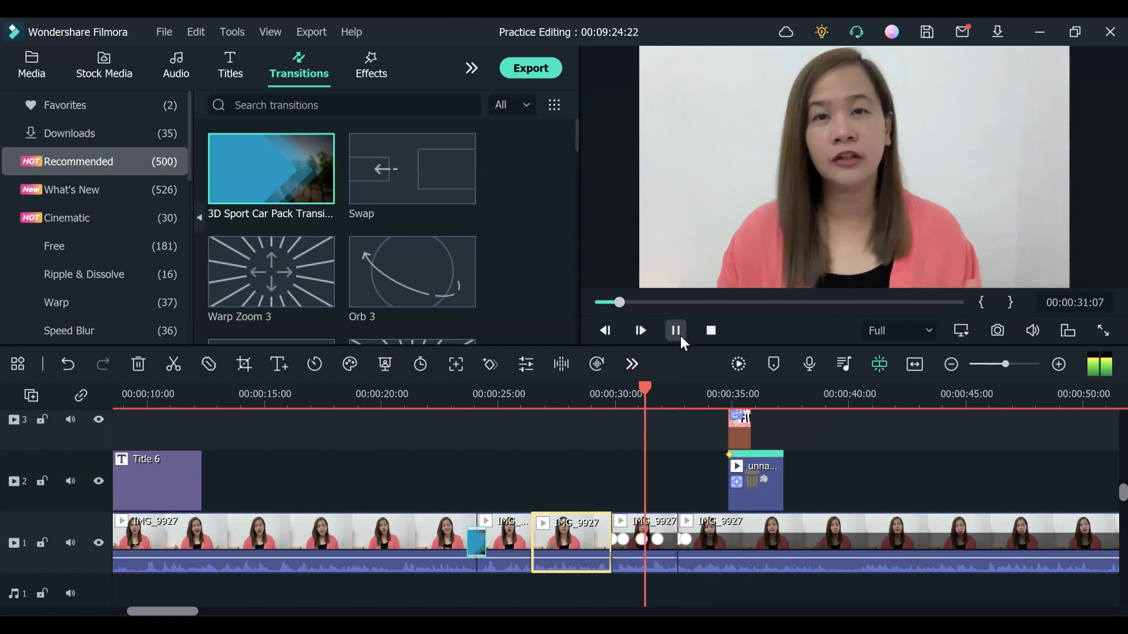
Replay the fourth IMG_9927 clip from just before its start, pausing at 00:00:31:03 and stopping at 00:00:32:12
{"action": "left_click_drag", "start_coordinate": [632, 394], "coordinate": [608, 398]}
{"action": "left_click", "coordinate": [675, 330]}
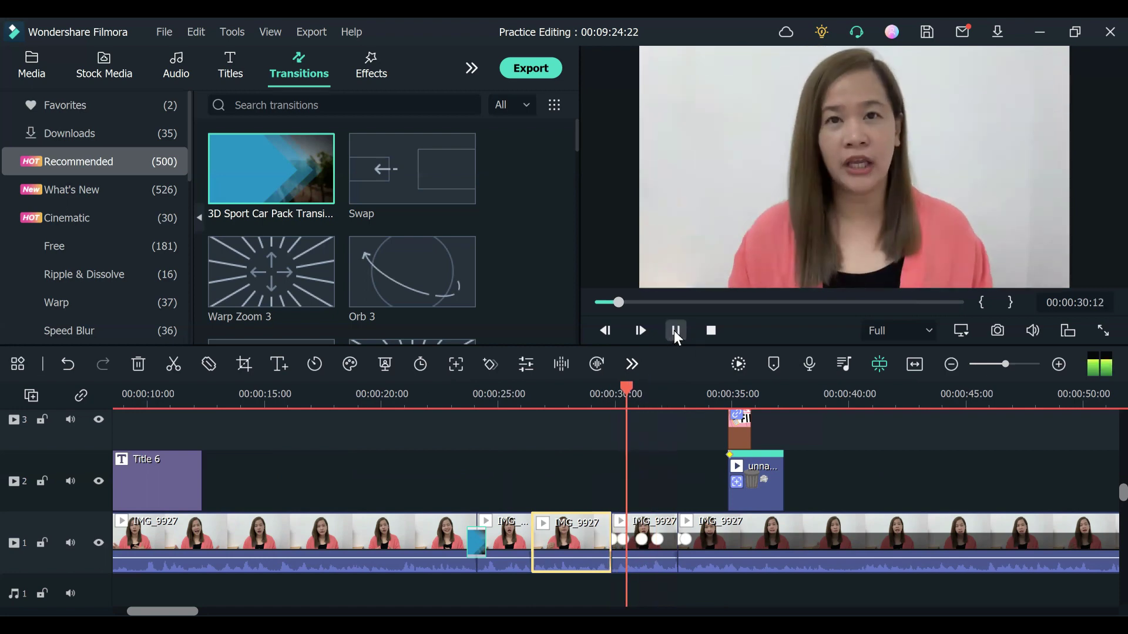
{"action": "left_click", "coordinate": [676, 331]}
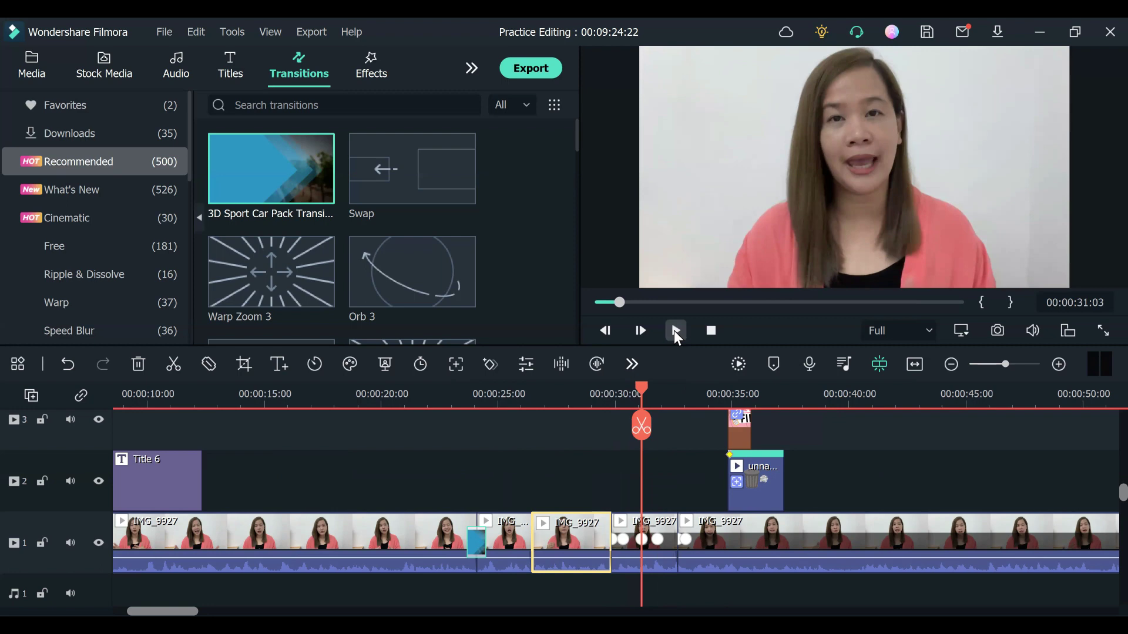
{"action": "left_click", "coordinate": [675, 331]}
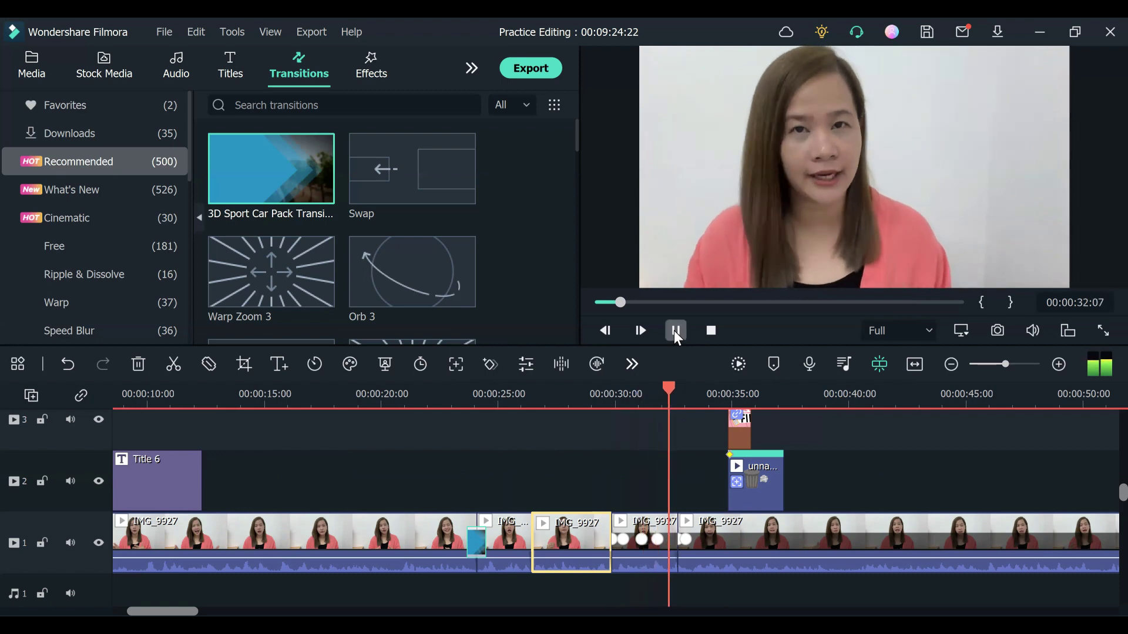
{"action": "left_click", "coordinate": [675, 331]}
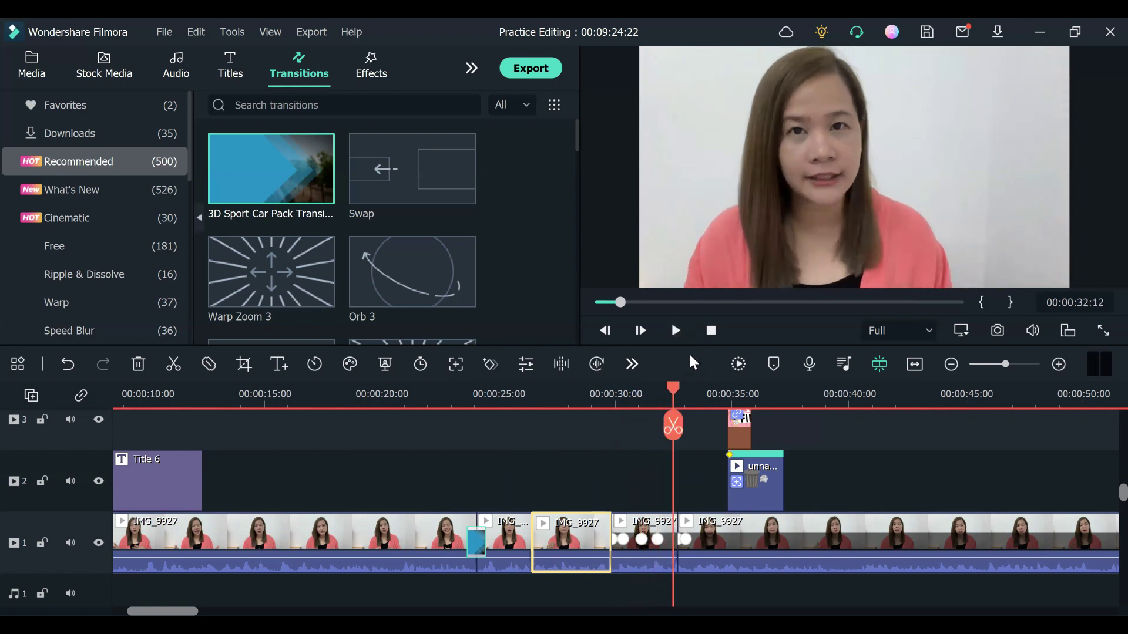
Add an animation keyframe at the start of the fourth IMG_9927 clip, at 00:00:29:21
{"action": "left_click_drag", "start_coordinate": [671, 387], "coordinate": [609, 396]}
{"action": "scroll", "coordinate": [612, 396], "scroll_direction": "up", "scroll_amount": 2}
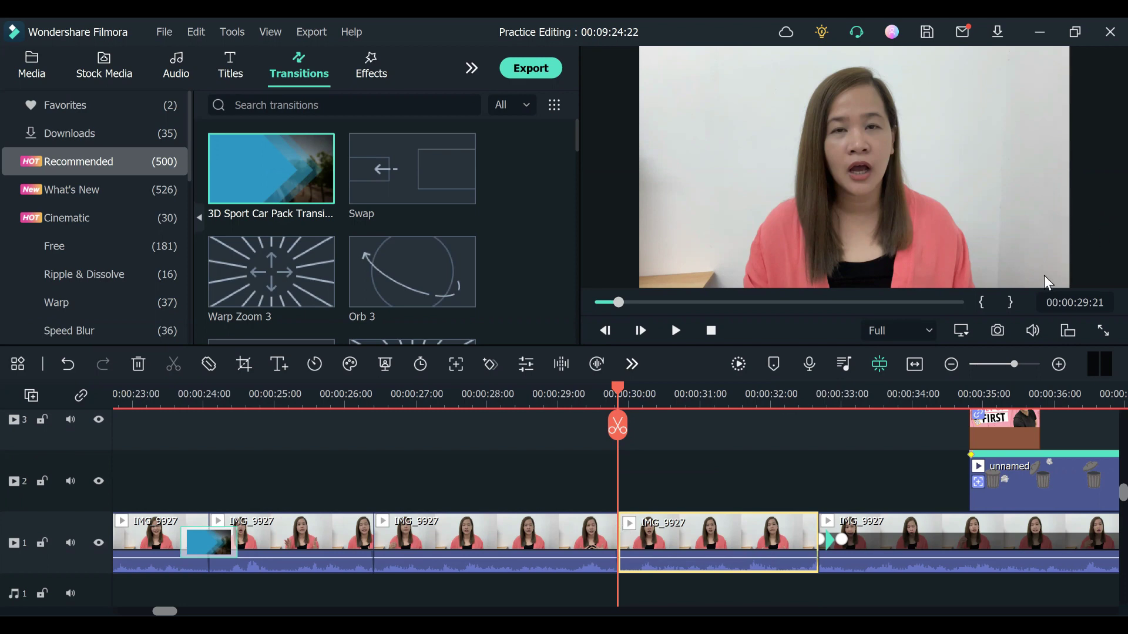
{"action": "left_click_drag", "start_coordinate": [1016, 364], "coordinate": [1019, 364]}
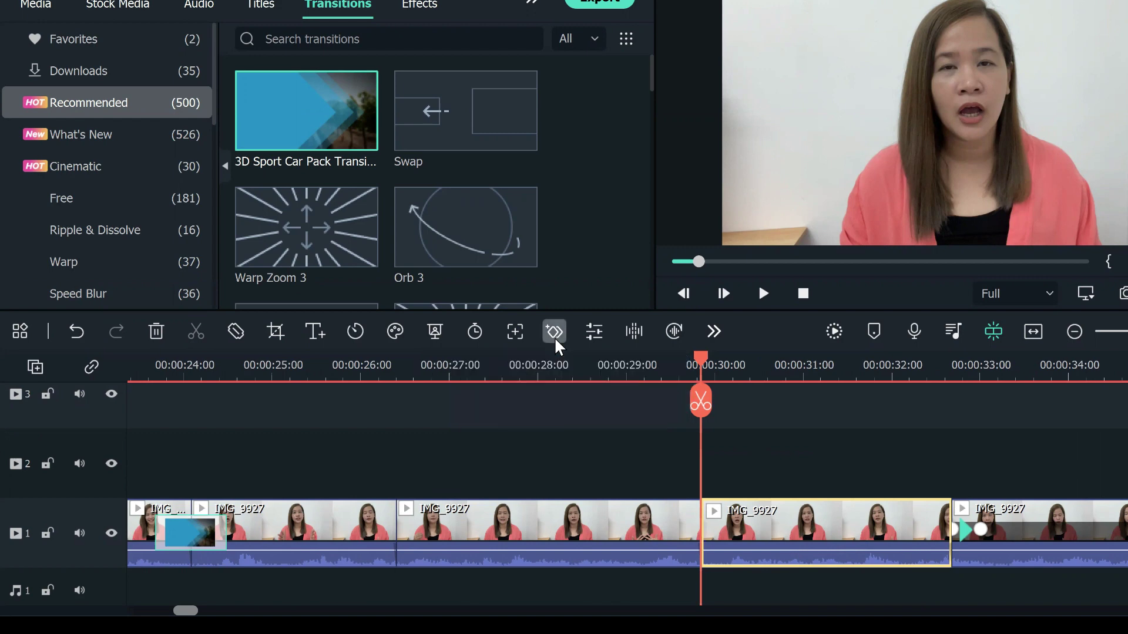
{"action": "left_click", "coordinate": [554, 338]}
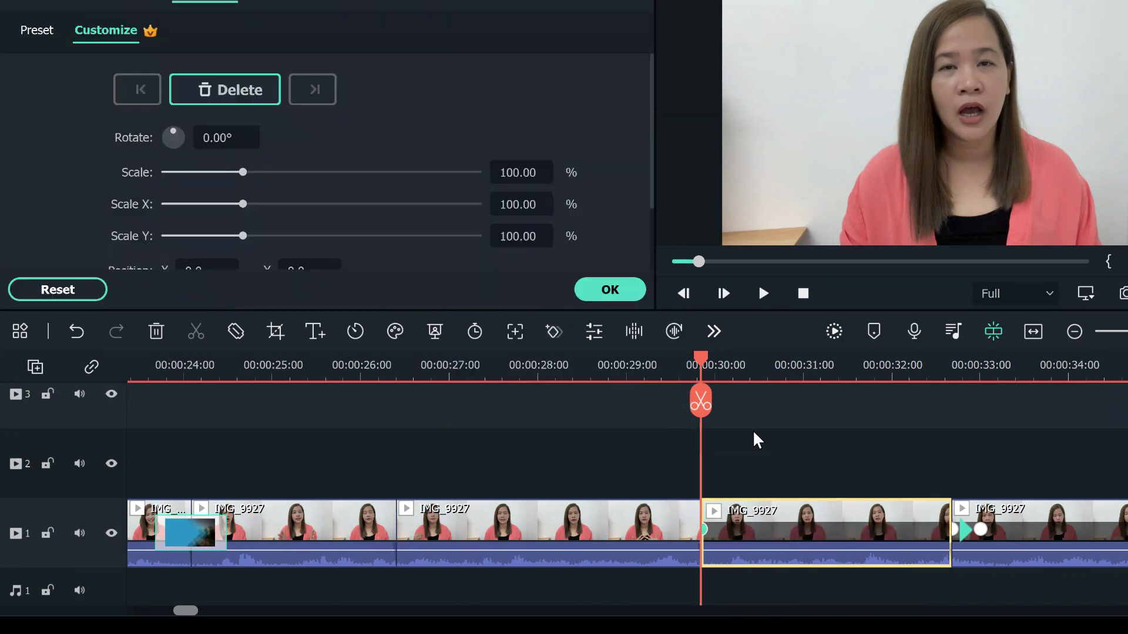
Set the fourth IMG_9927 clip's scale to 120% at 00:00:29:23 and apply the animation
{"action": "left_click", "coordinate": [707, 362]}
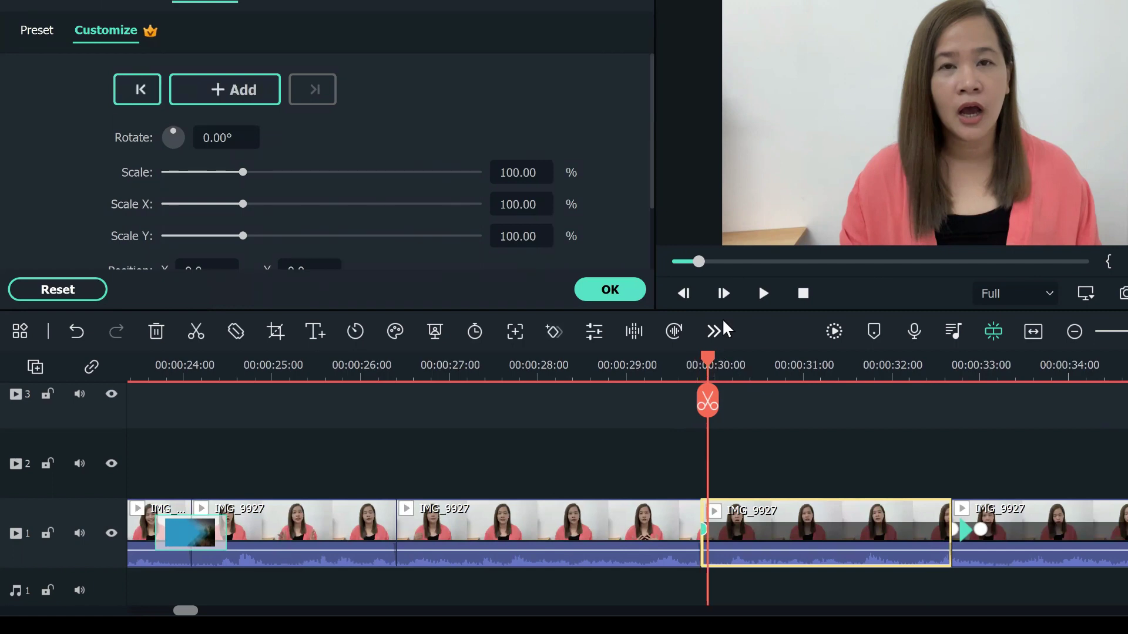
{"action": "left_click", "coordinate": [536, 172]}
{"action": "type", "text": "120"}
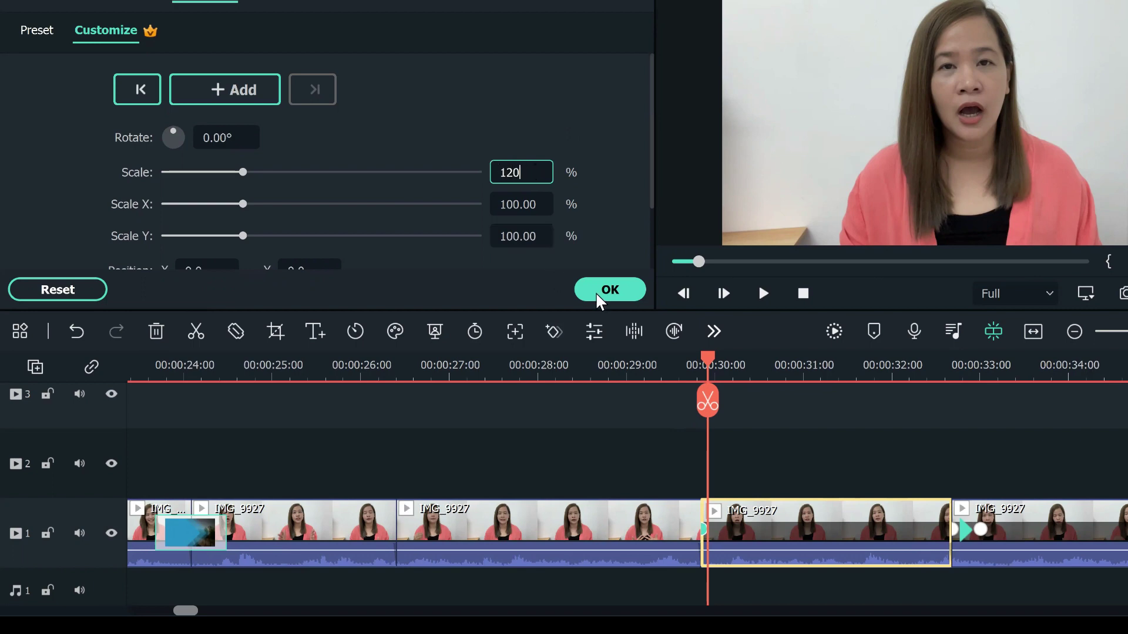
{"action": "left_click", "coordinate": [590, 291]}
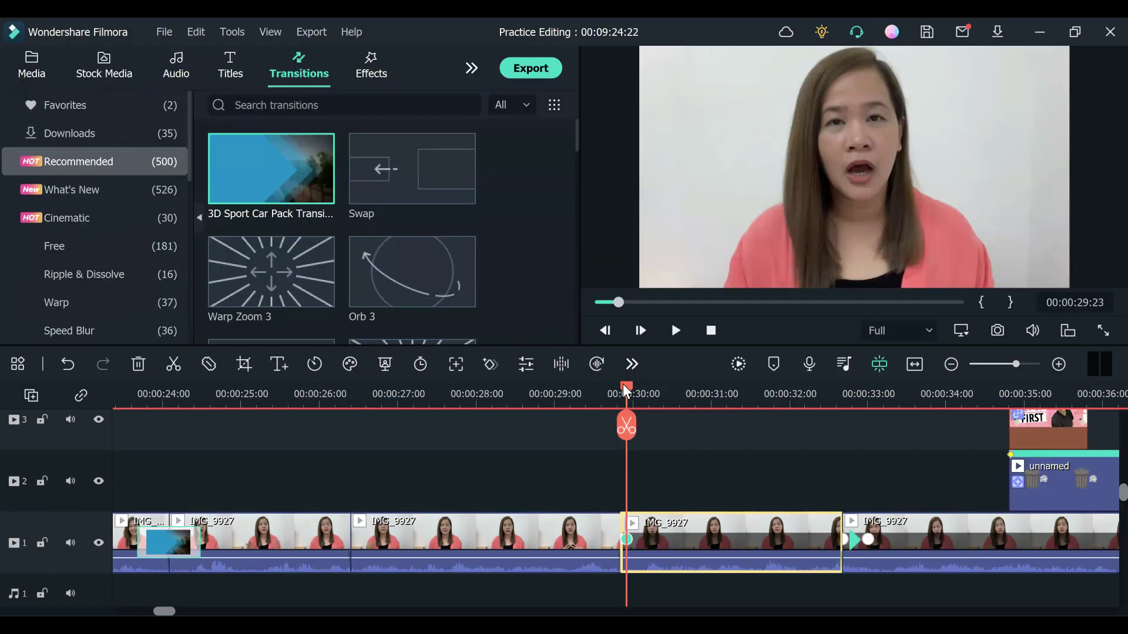
Play the keyframed zoom twice from the start of the fourth IMG_9927 clip
{"action": "left_click_drag", "start_coordinate": [622, 383], "coordinate": [620, 385]}
{"action": "left_click", "coordinate": [677, 330]}
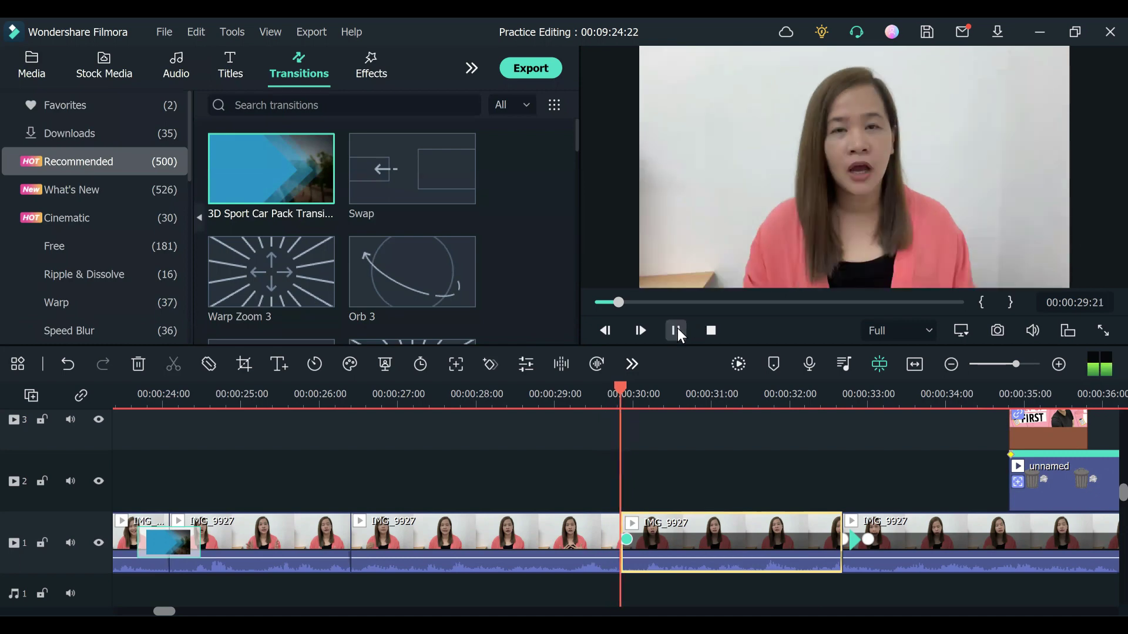
{"action": "left_click", "coordinate": [676, 330]}
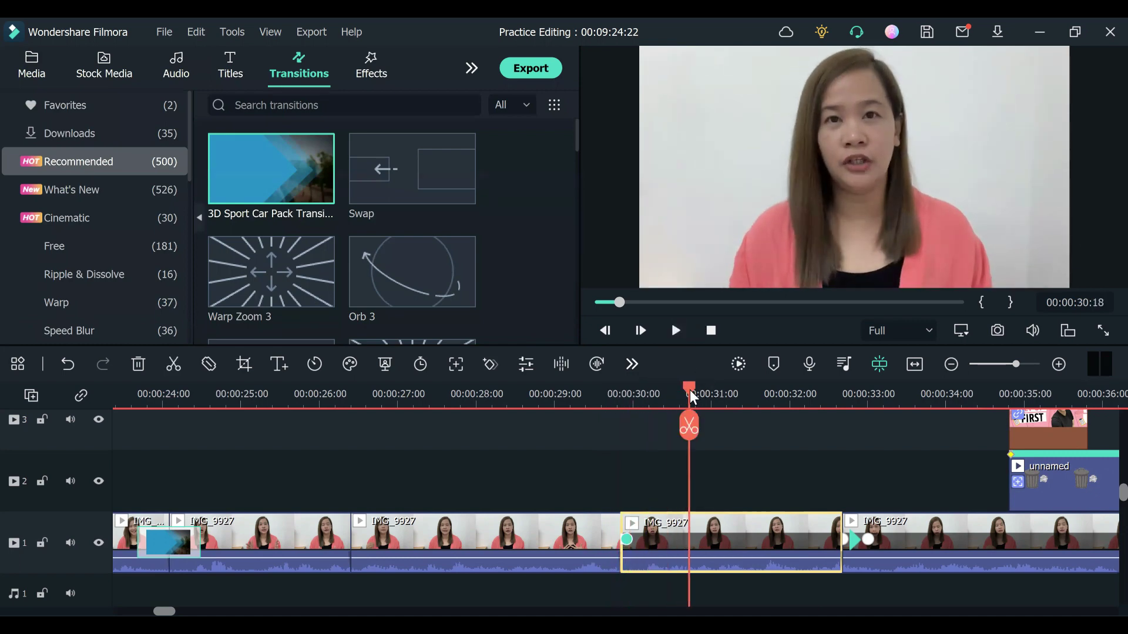
{"action": "left_click", "coordinate": [622, 402]}
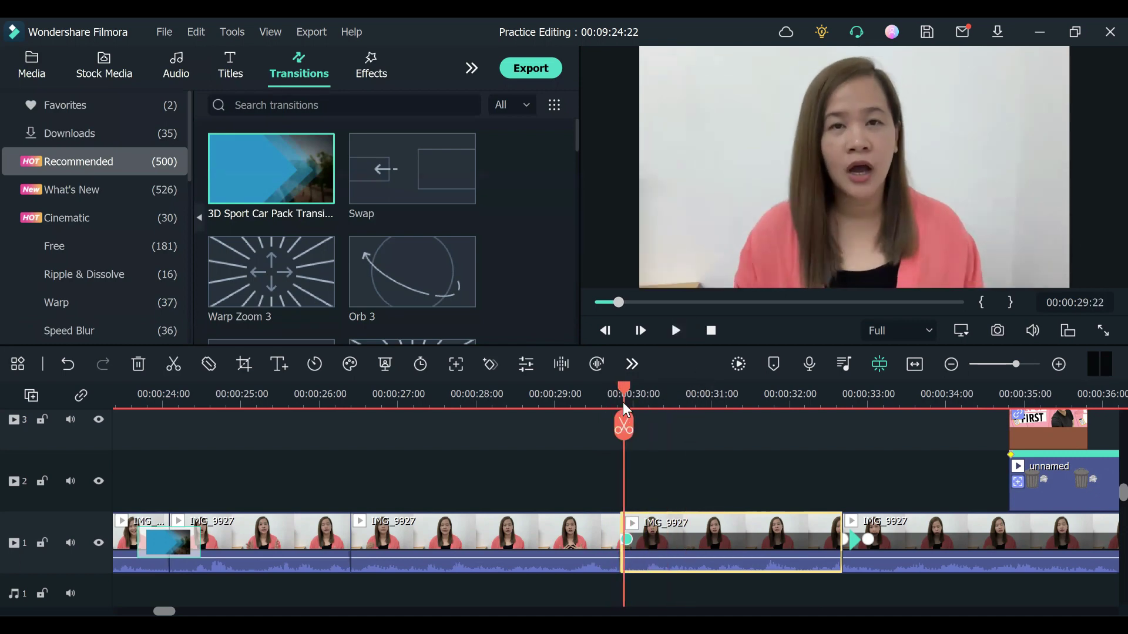
{"action": "left_click", "coordinate": [675, 331]}
{"action": "left_click", "coordinate": [675, 331]}
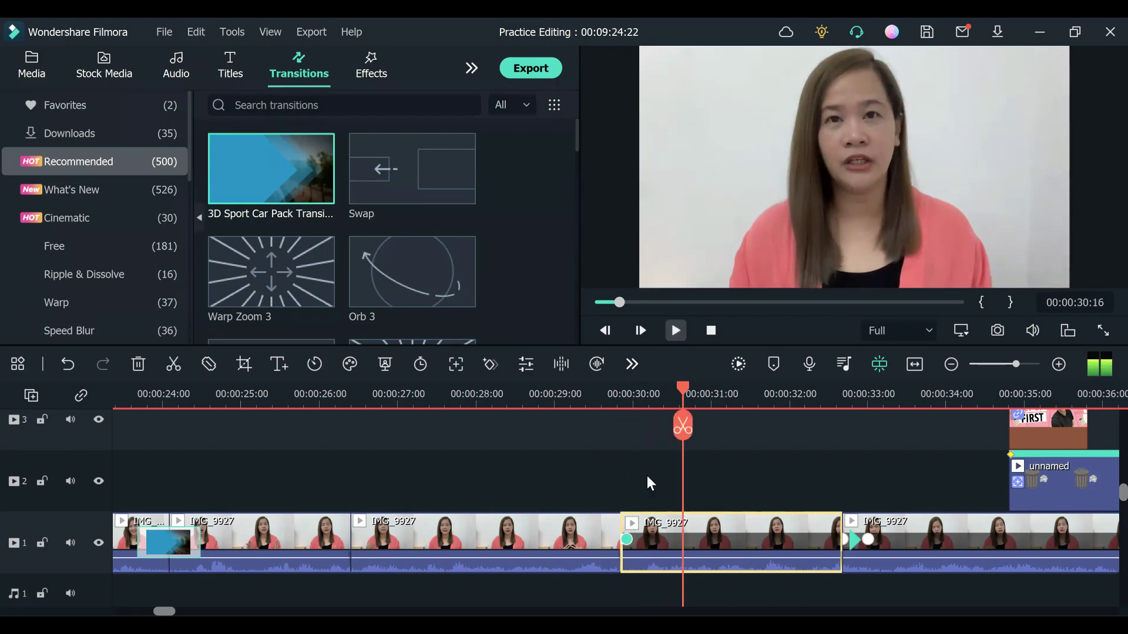
Move the 120% scale keyframe slightly later in the fourth IMG_9927 clip and replay the zoom from 00:00:29:20
{"action": "left_click_drag", "start_coordinate": [627, 541], "coordinate": [636, 541]}
{"action": "left_click", "coordinate": [617, 402]}
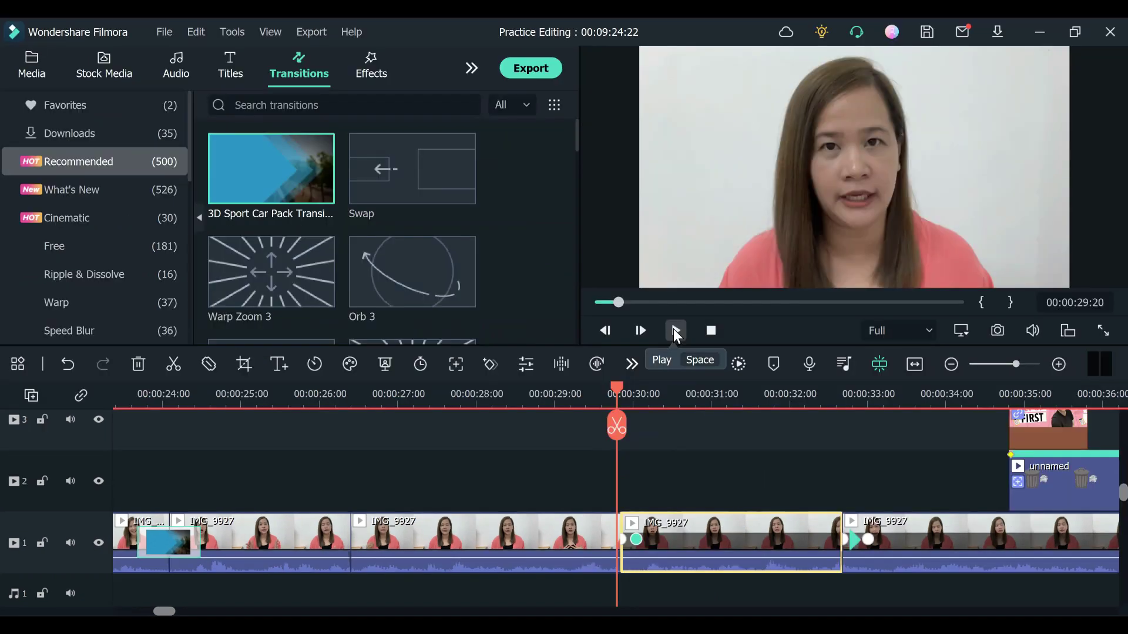
{"action": "left_click", "coordinate": [676, 331]}
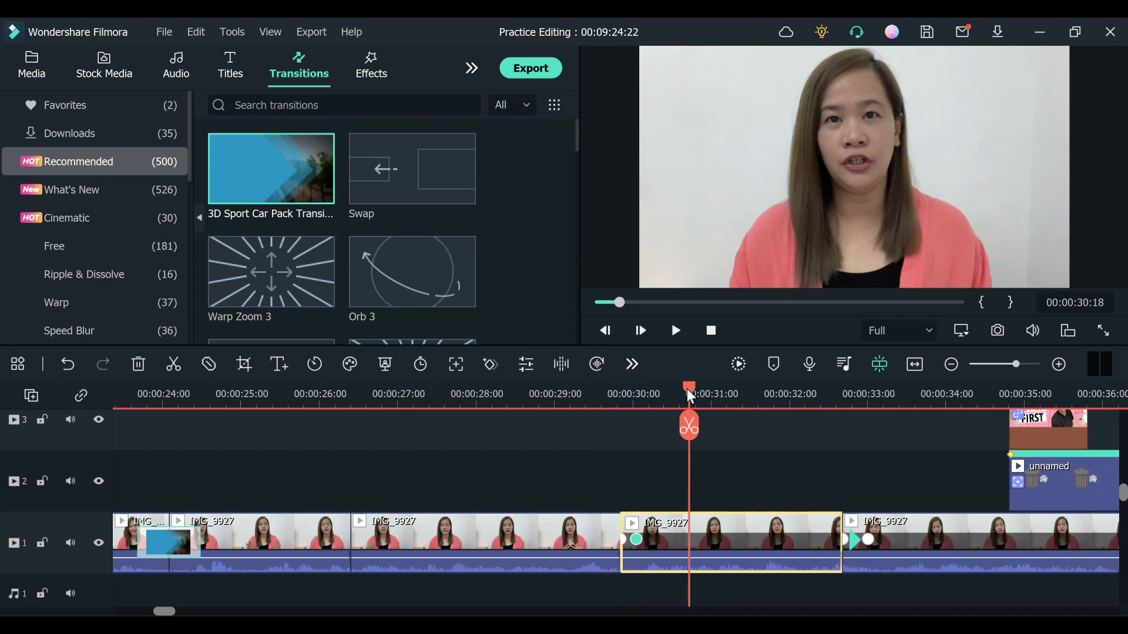
Add a keyframe at 00:00:30:11, shift the picture left in the frame at 00:00:30:13, and play the resulting pan
{"action": "left_click_drag", "start_coordinate": [689, 390], "coordinate": [669, 419]}
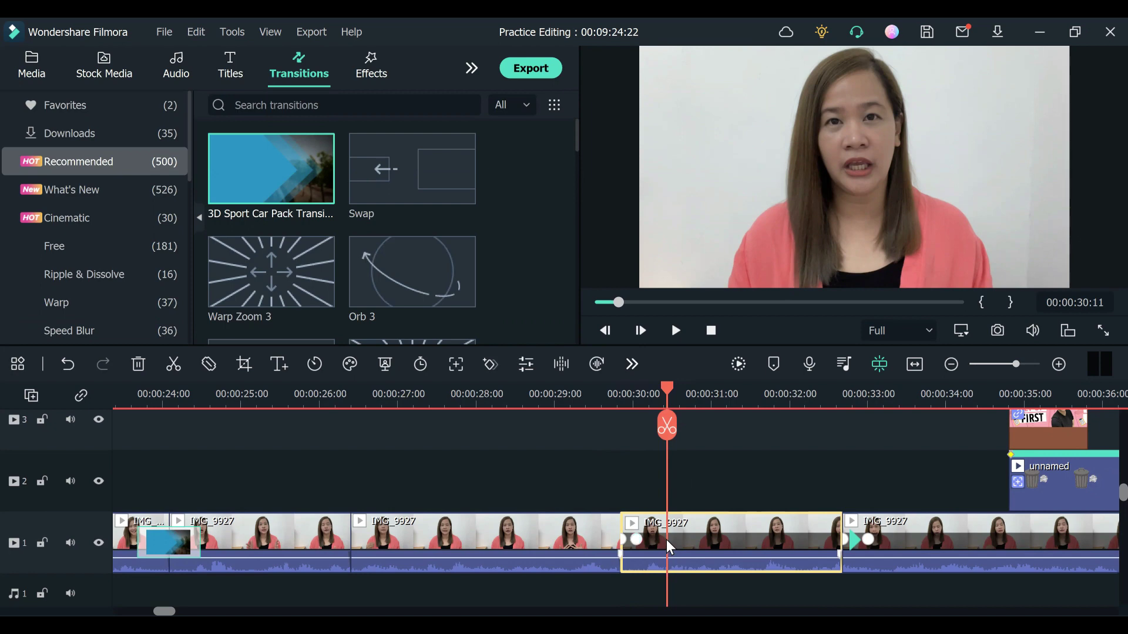
{"action": "left_click", "coordinate": [497, 366]}
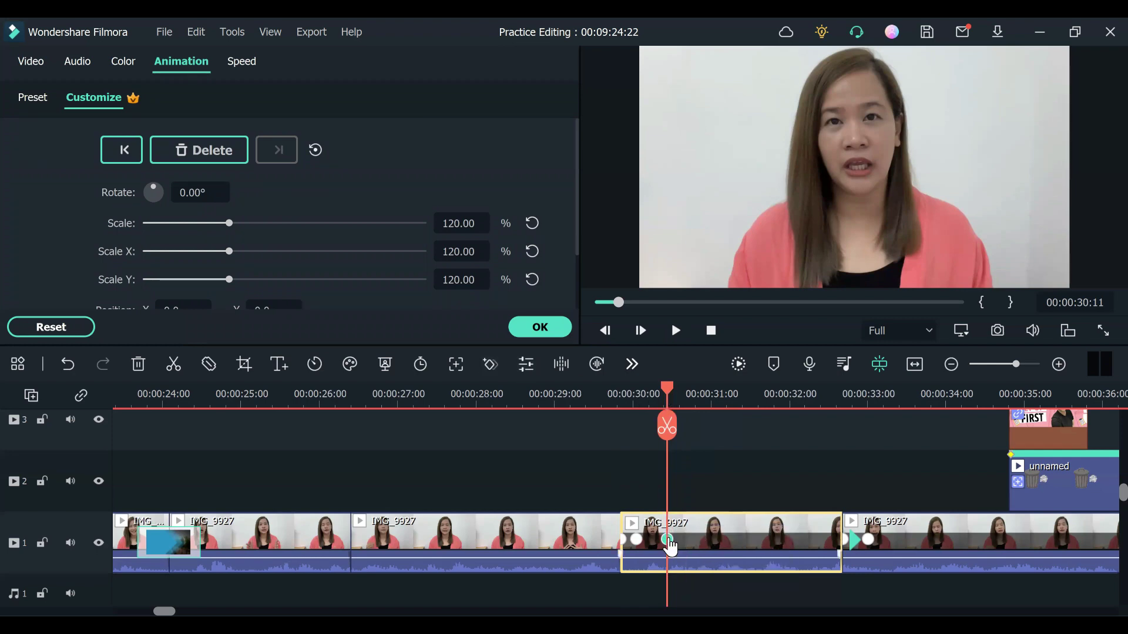
{"action": "left_click_drag", "start_coordinate": [668, 389], "coordinate": [673, 389]}
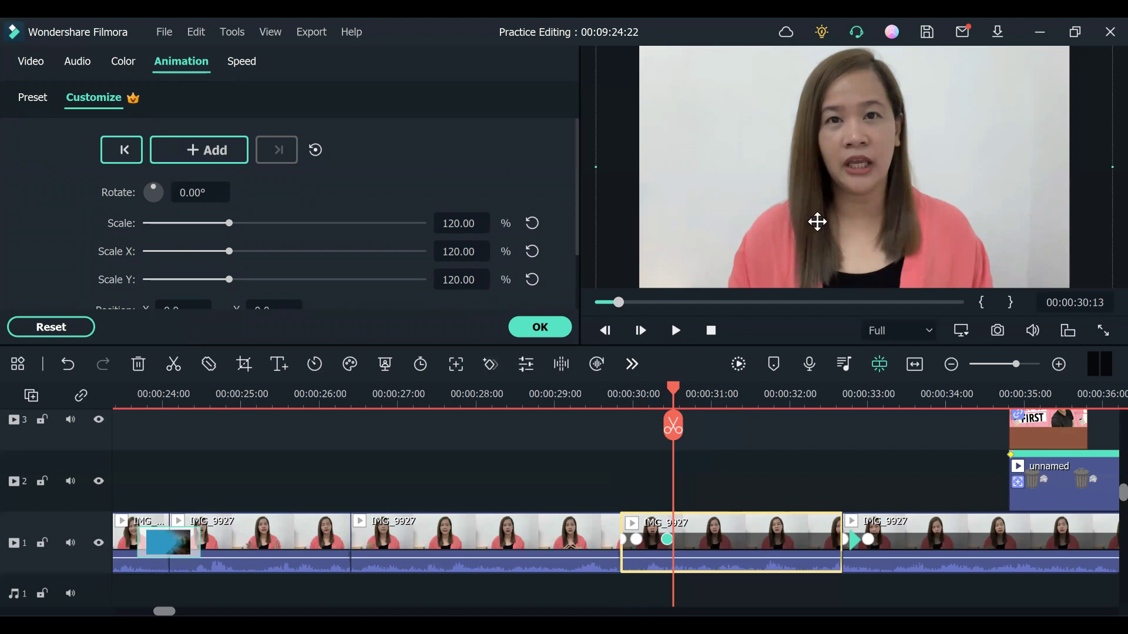
{"action": "left_click_drag", "start_coordinate": [896, 220], "coordinate": [842, 247]}
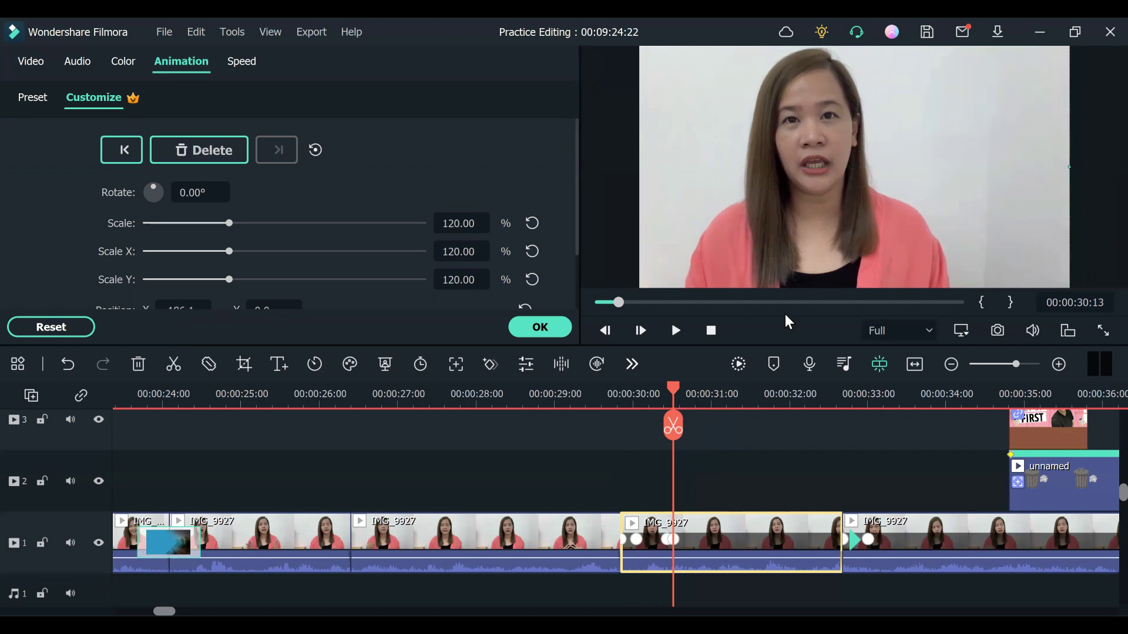
{"action": "left_click_drag", "start_coordinate": [674, 390], "coordinate": [654, 392]}
{"action": "left_click", "coordinate": [676, 331]}
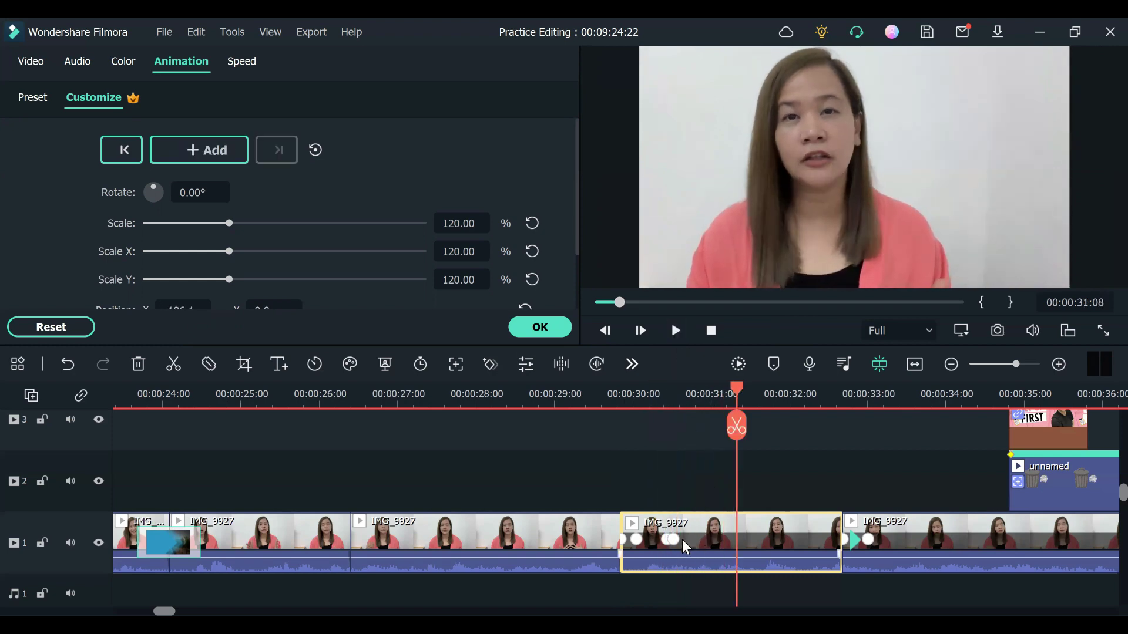
Move the pan's last keyframe slightly later in the fourth IMG_9927 clip and replay the pan from 00:00:30:09
{"action": "left_click", "coordinate": [684, 539]}
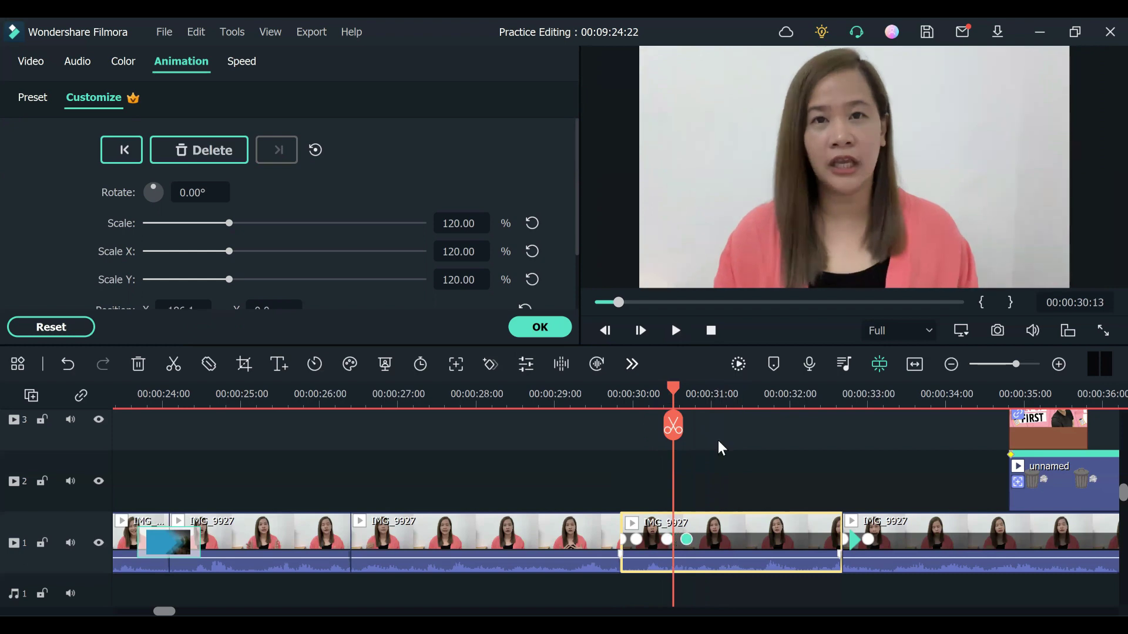
{"action": "left_click", "coordinate": [690, 395]}
{"action": "left_click", "coordinate": [662, 394]}
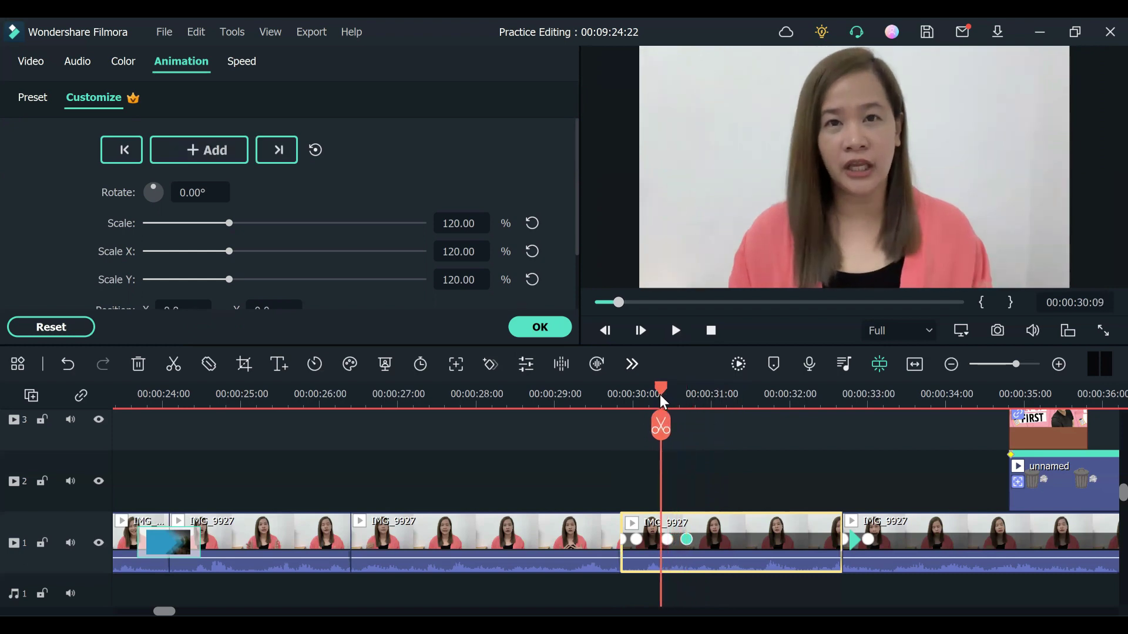
{"action": "left_click", "coordinate": [675, 330]}
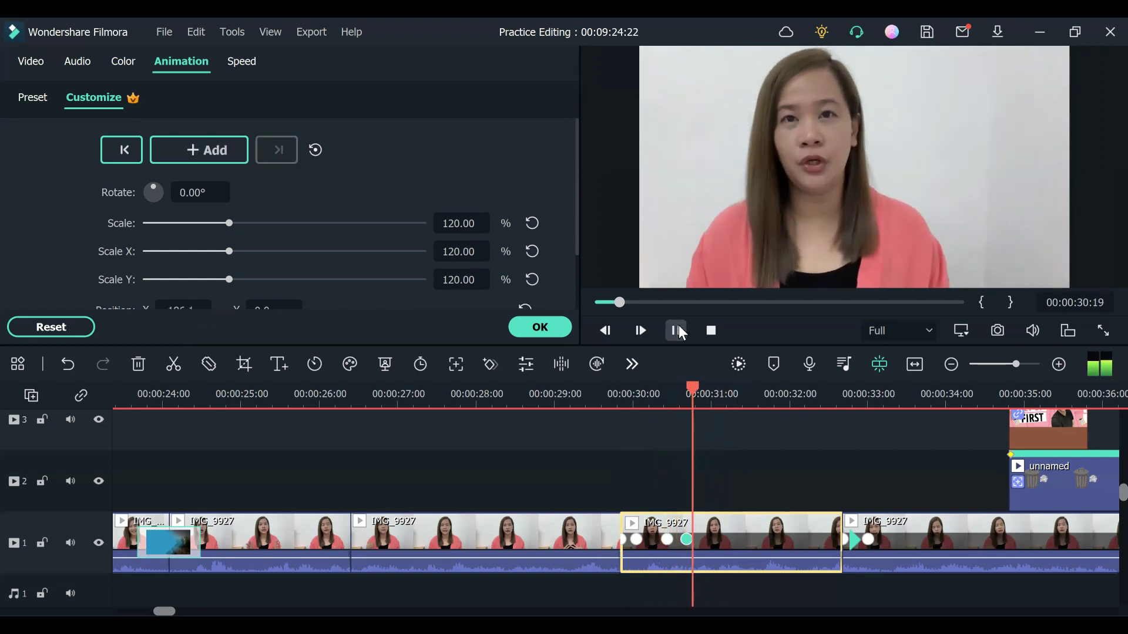
{"action": "left_click", "coordinate": [753, 441]}
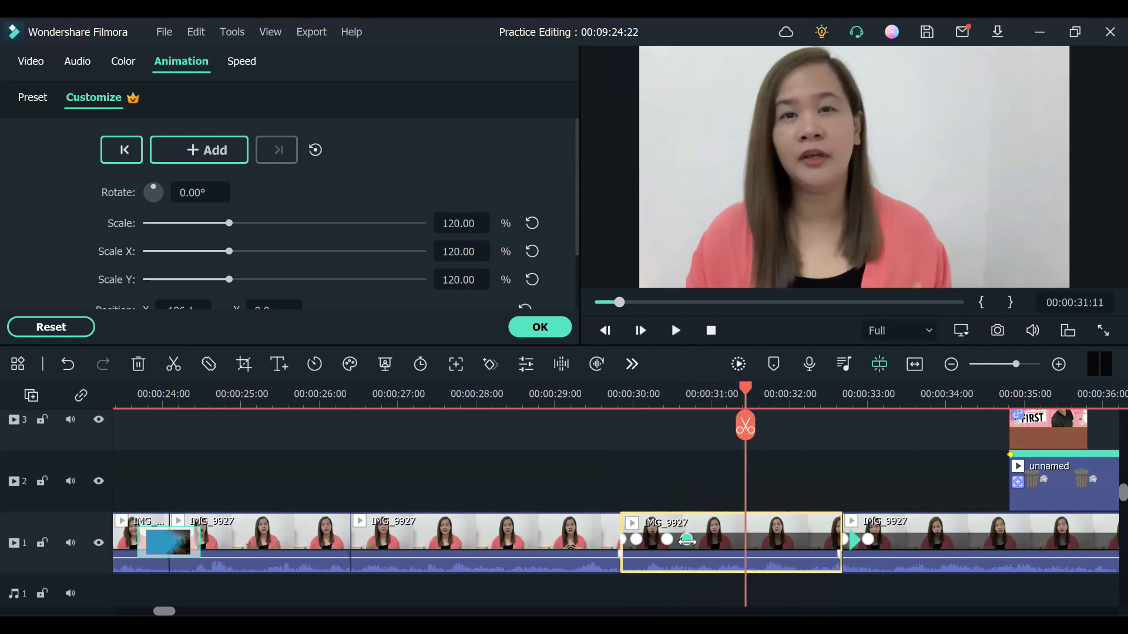
Move the pan's last keyframe to 00:00:30:22, replay the movement and apply the animation
{"action": "left_click", "coordinate": [687, 539]}
{"action": "left_click_drag", "start_coordinate": [668, 397], "coordinate": [659, 398]}
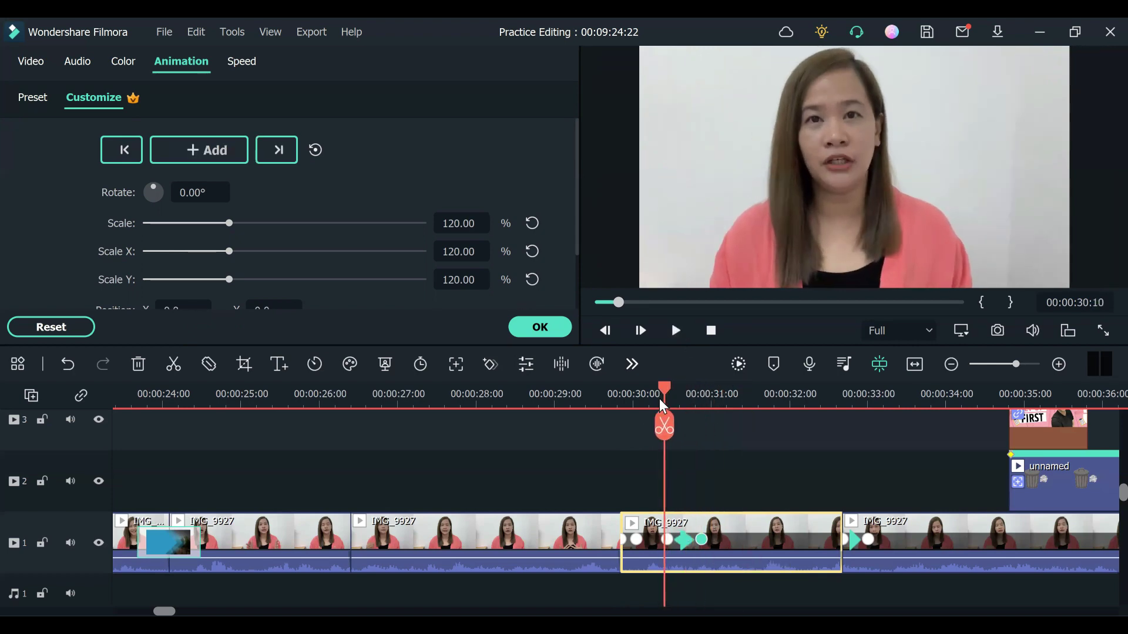
{"action": "left_click", "coordinate": [677, 332]}
{"action": "left_click", "coordinate": [676, 332]}
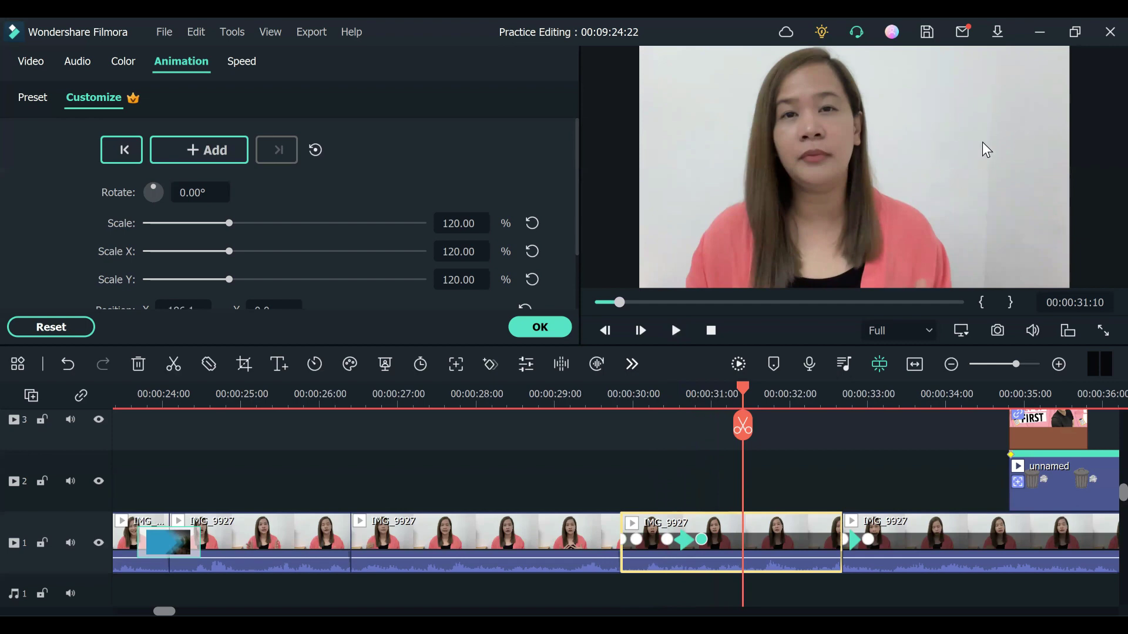
{"action": "left_click_drag", "start_coordinate": [746, 388], "coordinate": [616, 440]}
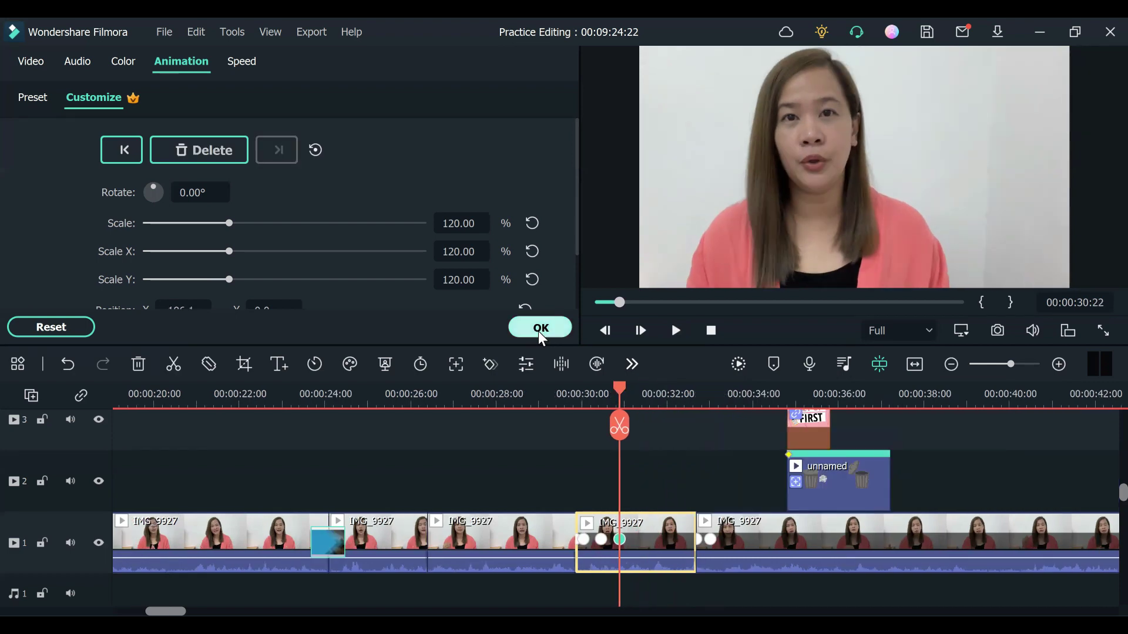
{"action": "left_click", "coordinate": [539, 328]}
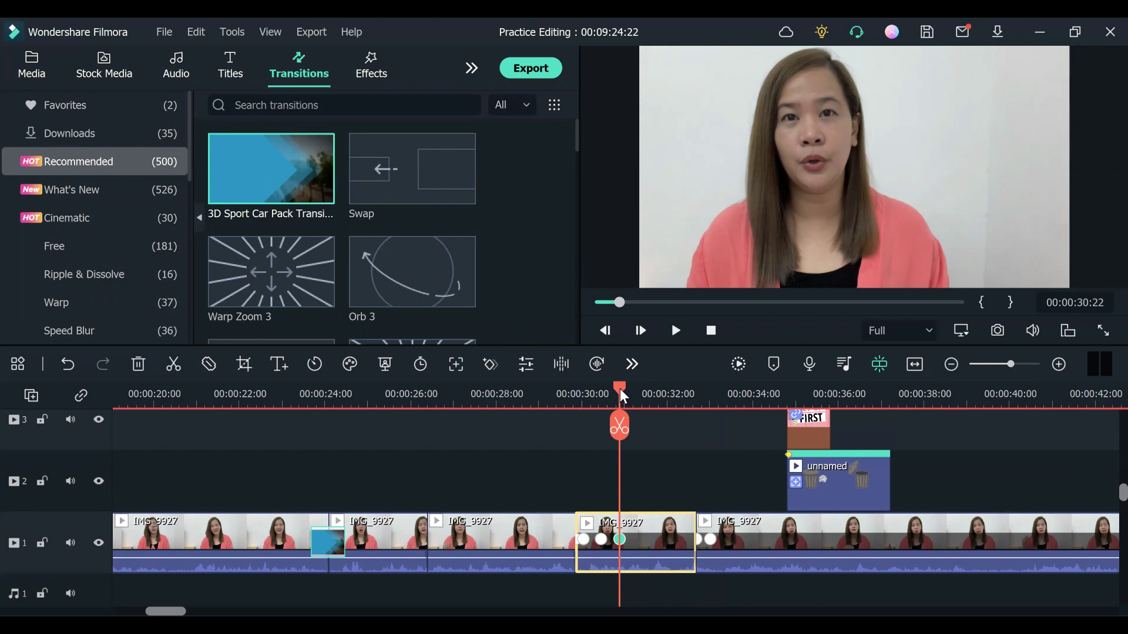
Play the section with the trash-can and "Things to Set Up First" overlays, stopping at 00:00:36:09
{"action": "left_click_drag", "start_coordinate": [620, 390], "coordinate": [772, 407]}
{"action": "left_click", "coordinate": [677, 331]}
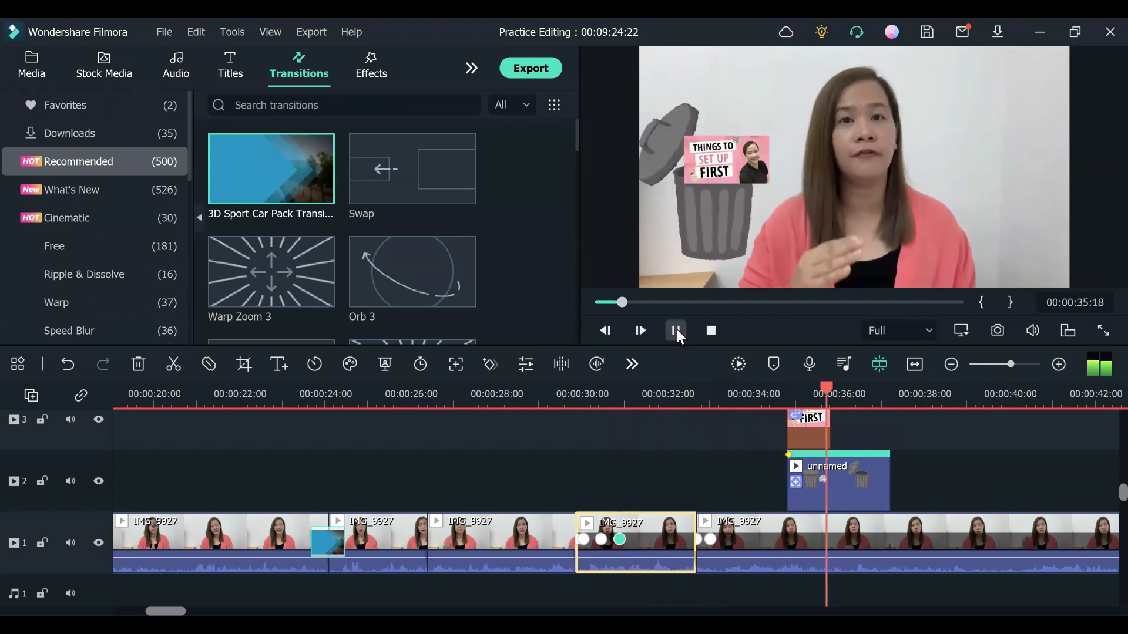
{"action": "left_click", "coordinate": [676, 330]}
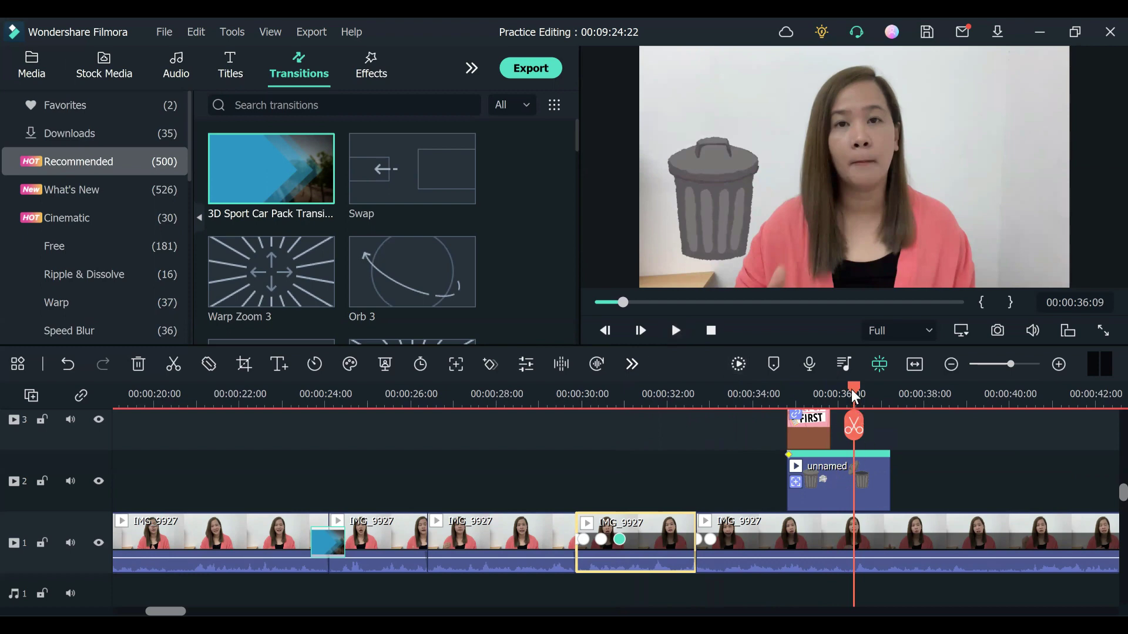
Delete the unnamed trash-can clip from video track 2 and the "Things to Set Up First" image from track 3
{"action": "left_click_drag", "start_coordinate": [833, 391], "coordinate": [784, 420]}
{"action": "scroll", "coordinate": [999, 463], "scroll_direction": "up", "scroll_amount": 1}
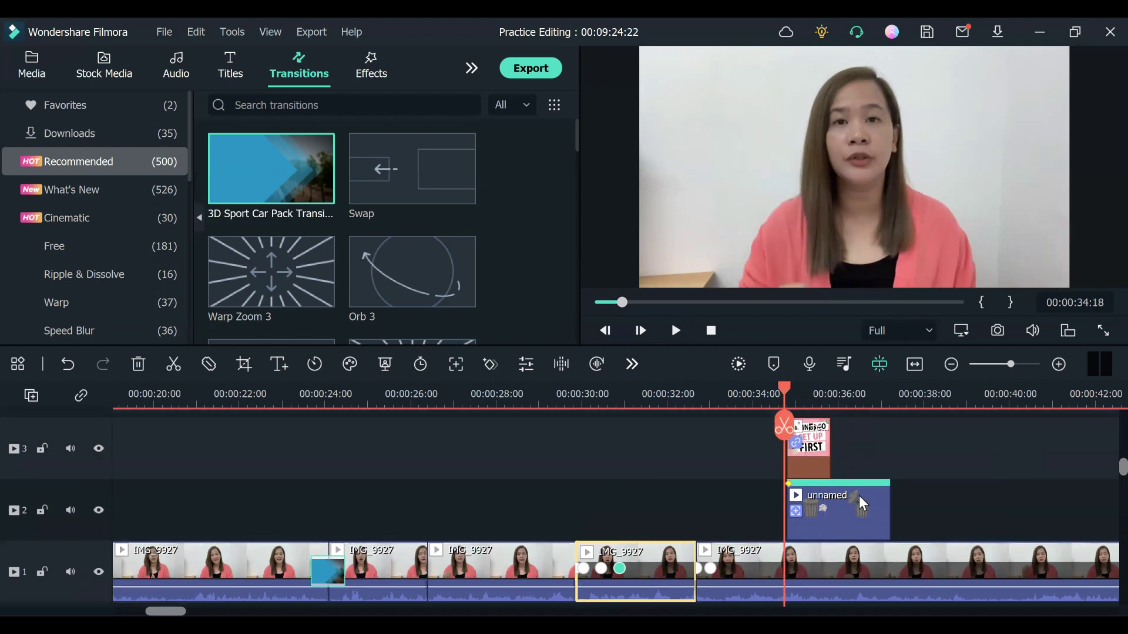
{"action": "left_click", "coordinate": [830, 520]}
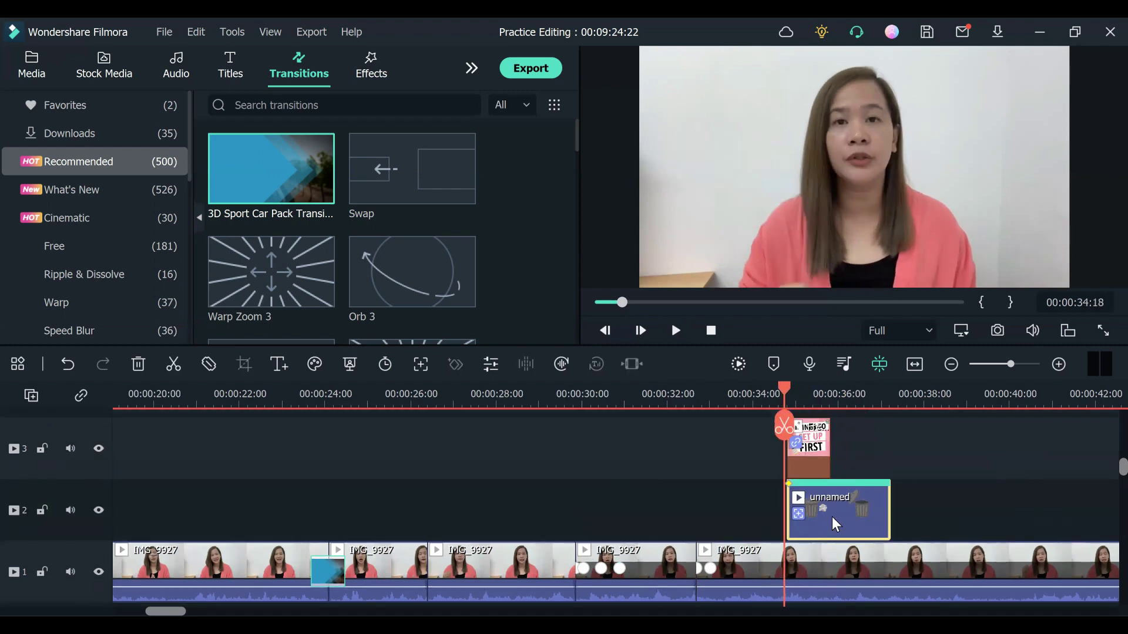
{"action": "key", "text": "Delete"}
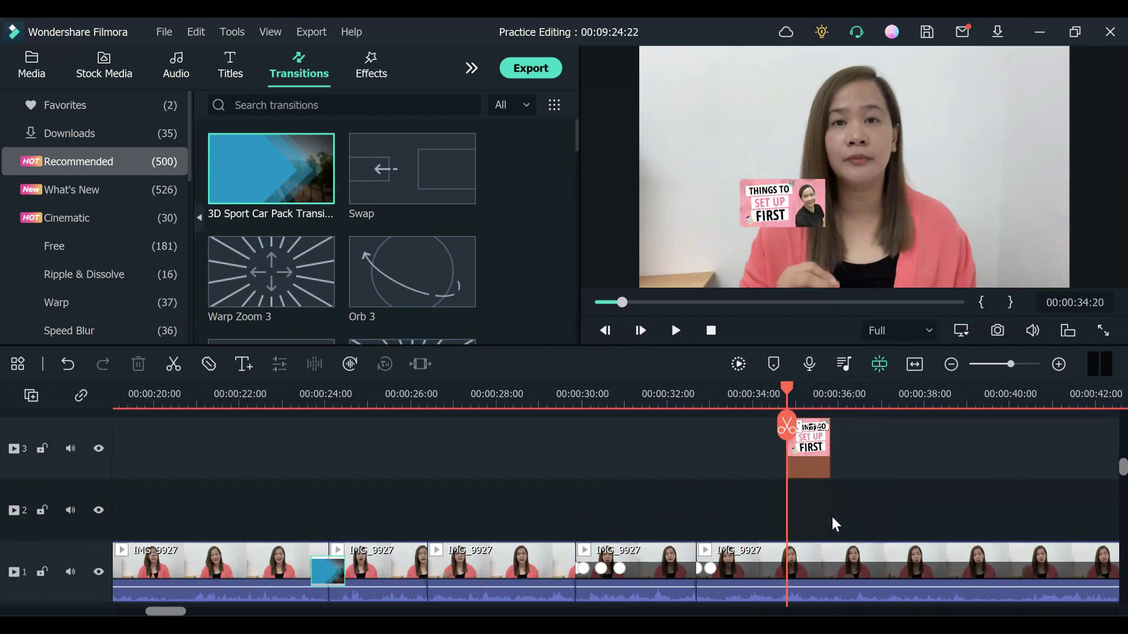
{"action": "key", "text": "ctrl+z"}
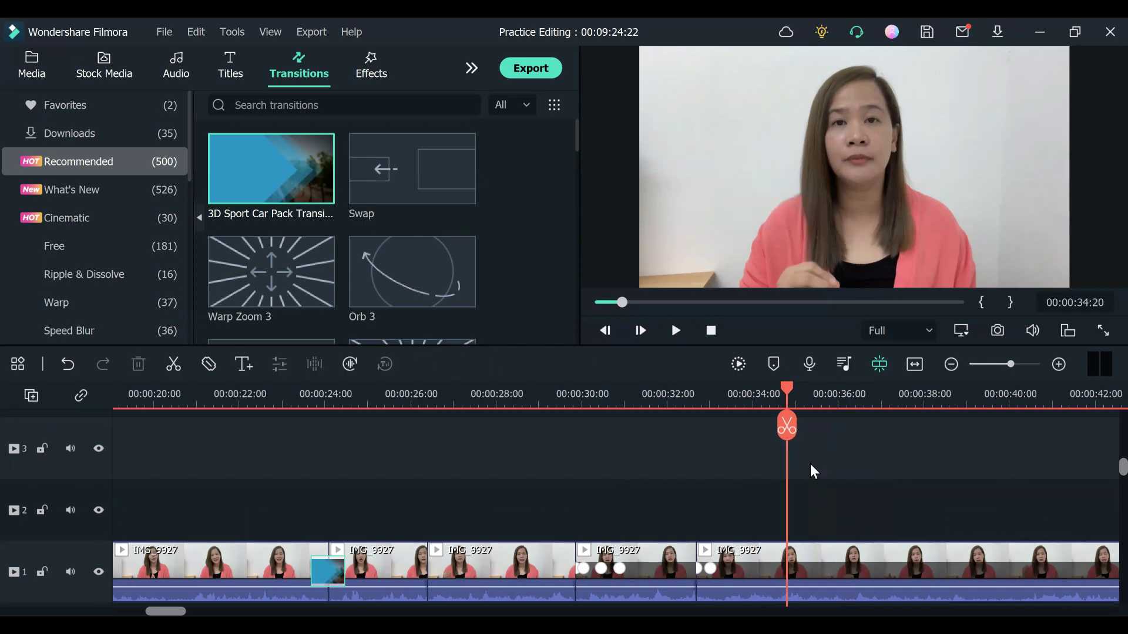
Position the playhead at 00:00:34:03 and browse Giphy stickers for "garbage"
{"action": "left_click", "coordinate": [696, 389]}
{"action": "left_click_drag", "start_coordinate": [696, 389], "coordinate": [759, 396]}
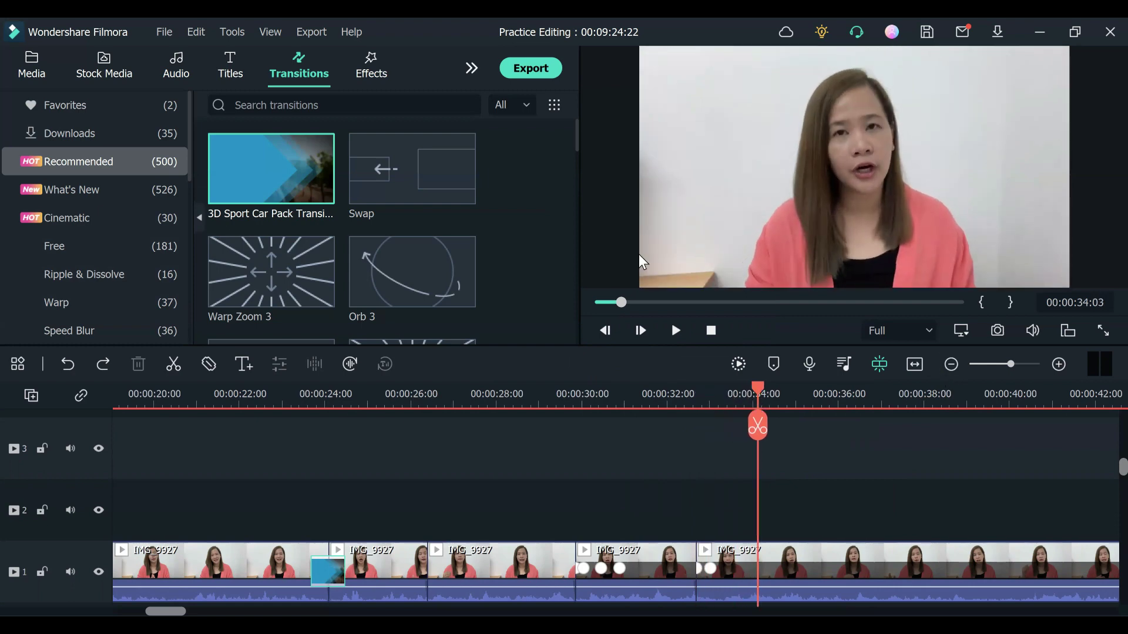
{"action": "left_click", "coordinate": [101, 73]}
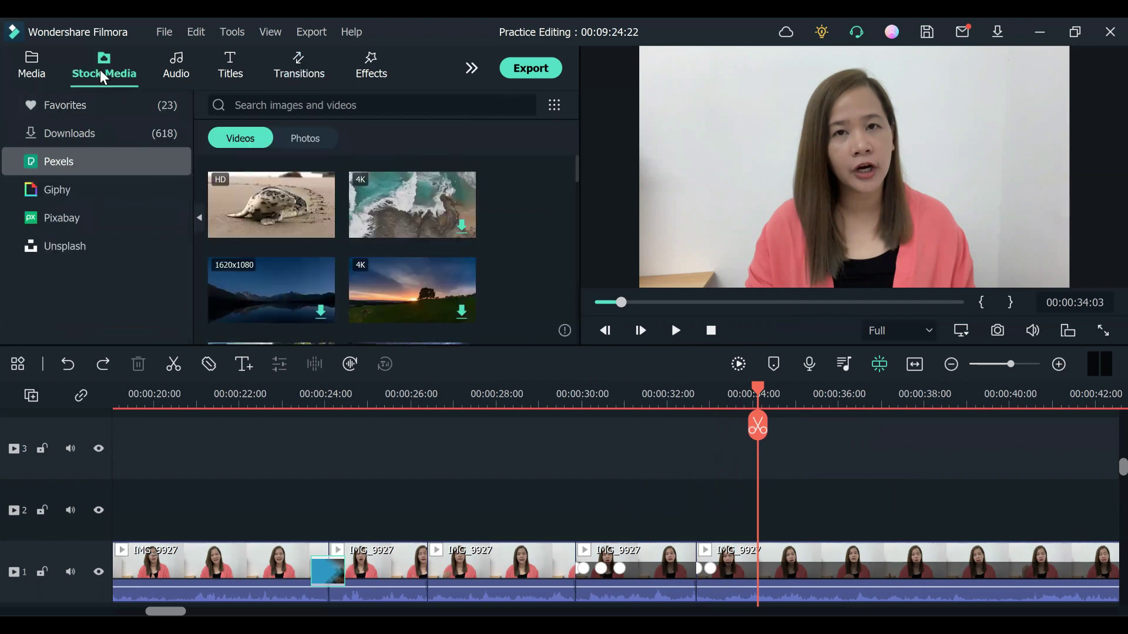
{"action": "left_click", "coordinate": [115, 187]}
{"action": "left_click", "coordinate": [337, 136]}
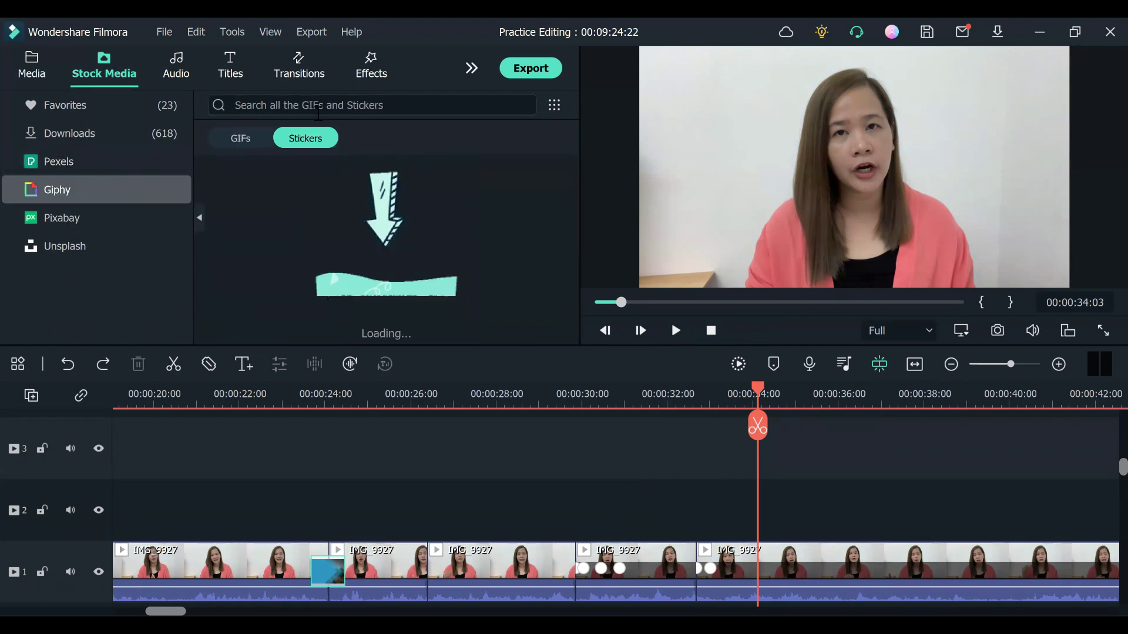
{"action": "left_click", "coordinate": [318, 108]}
{"action": "type", "text": "garbage"}
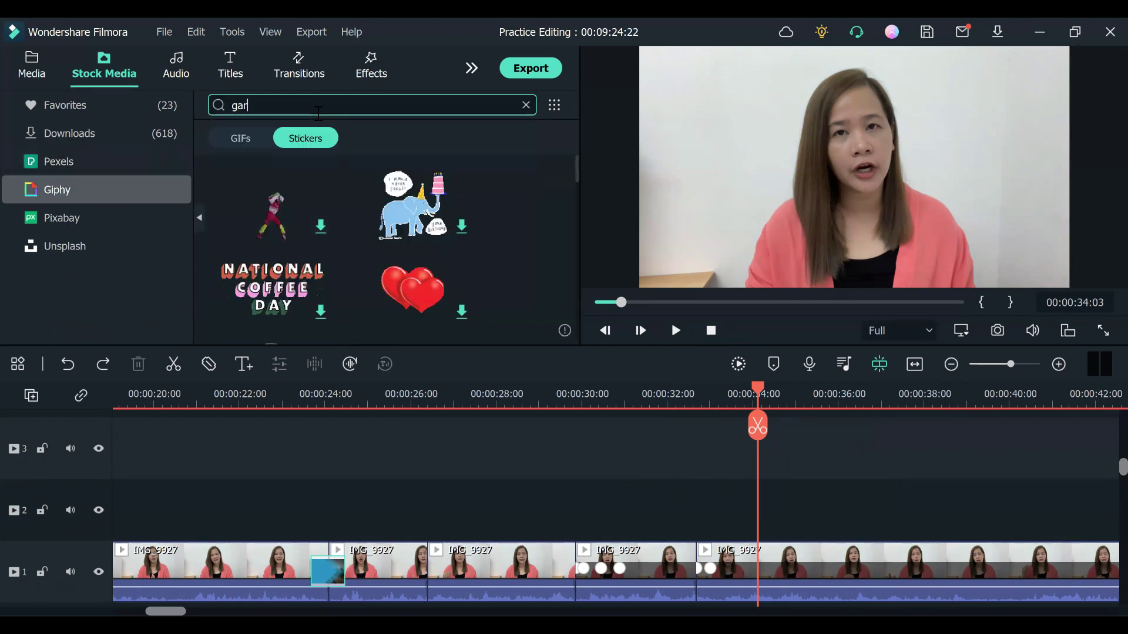
{"action": "key", "text": "Return"}
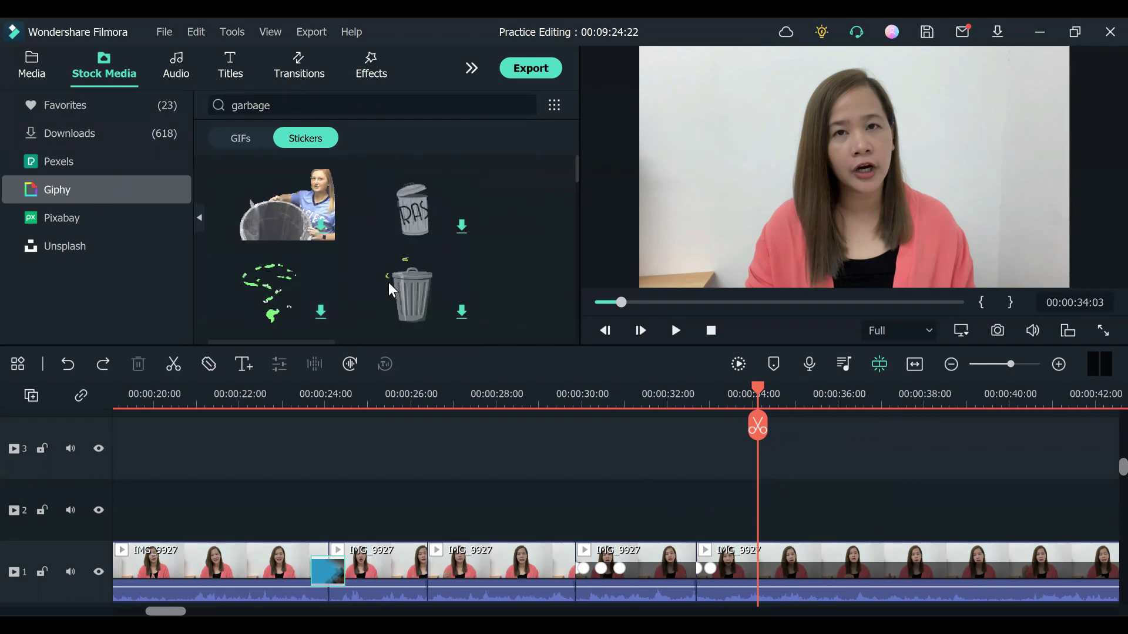
{"action": "scroll", "coordinate": [388, 288], "scroll_direction": "down", "scroll_amount": 2}
{"action": "scroll", "coordinate": [386, 284], "scroll_direction": "up", "scroll_amount": 3}
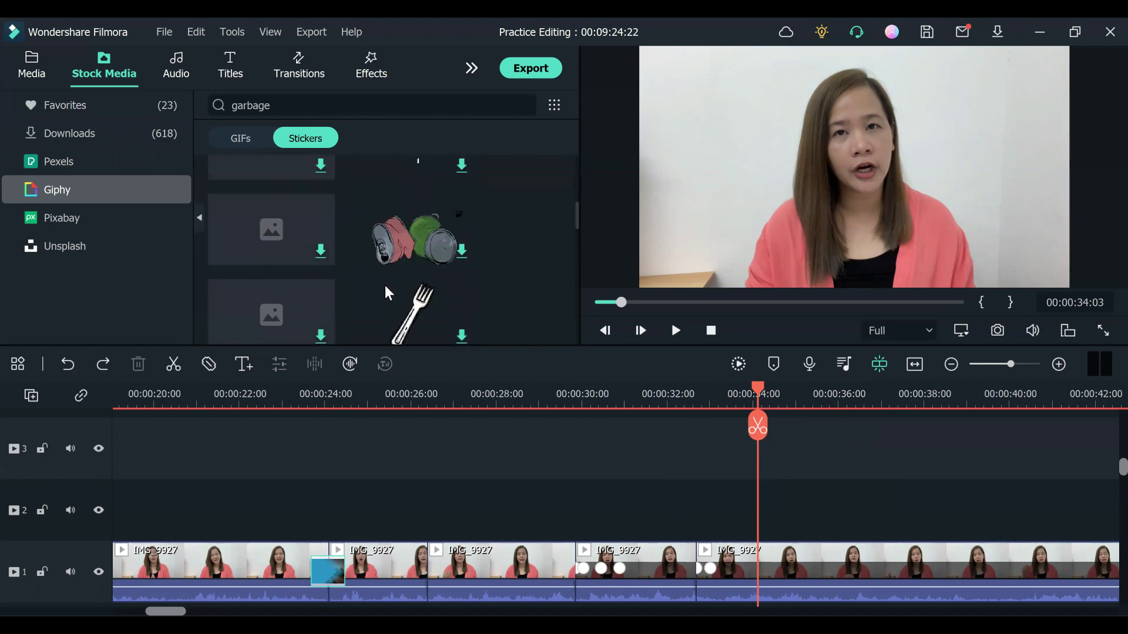
Search Giphy stickers for "trash" and place the grey trash can with the paper ball on video track 2 at 00:00:34:03
{"action": "double_click", "coordinate": [274, 103]}
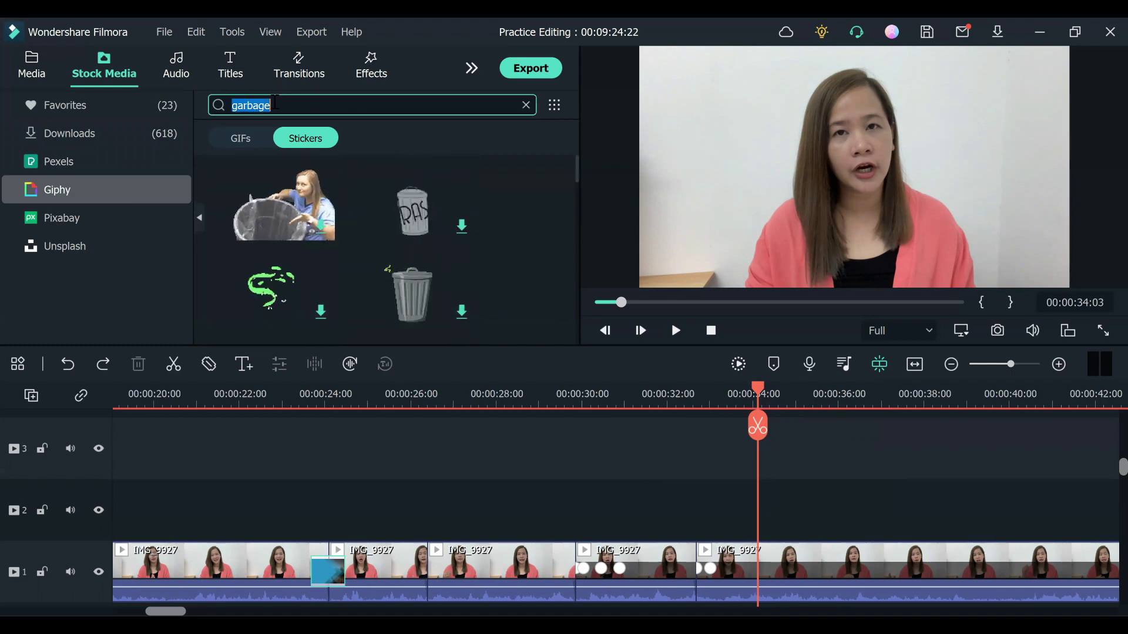
{"action": "type", "text": "trash"}
{"action": "key", "text": "Return"}
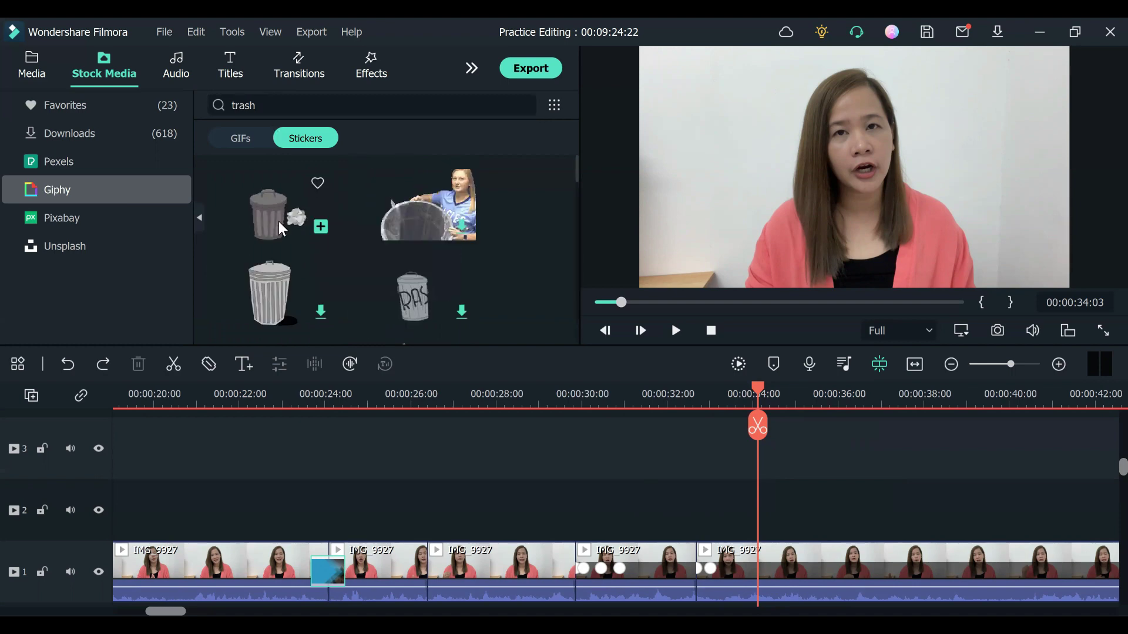
{"action": "left_click", "coordinate": [279, 222]}
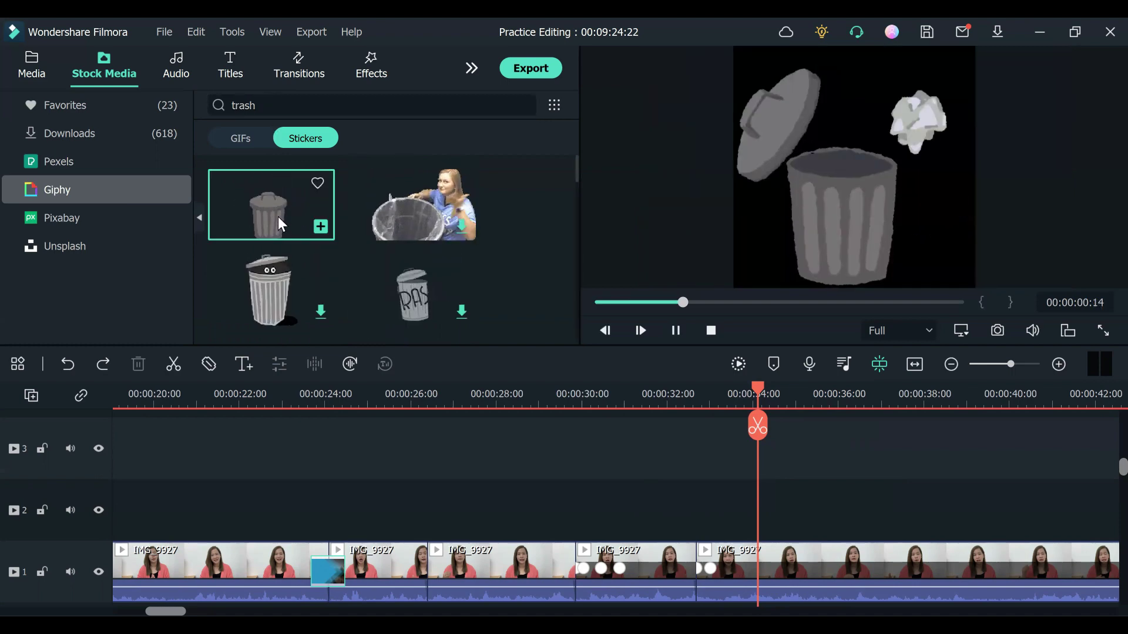
{"action": "left_click_drag", "start_coordinate": [270, 206], "coordinate": [758, 508]}
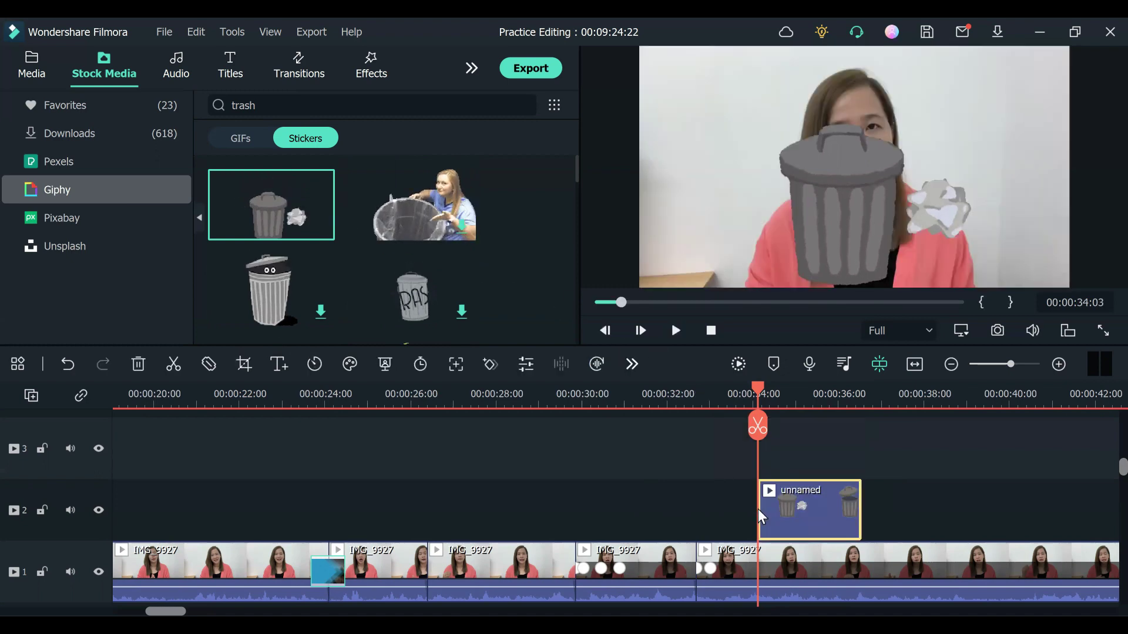
Shrink the trash-can sticker in the preview and position it beside the speaker, low over the wall and her shoulder
{"action": "left_click_drag", "start_coordinate": [778, 178], "coordinate": [663, 169]}
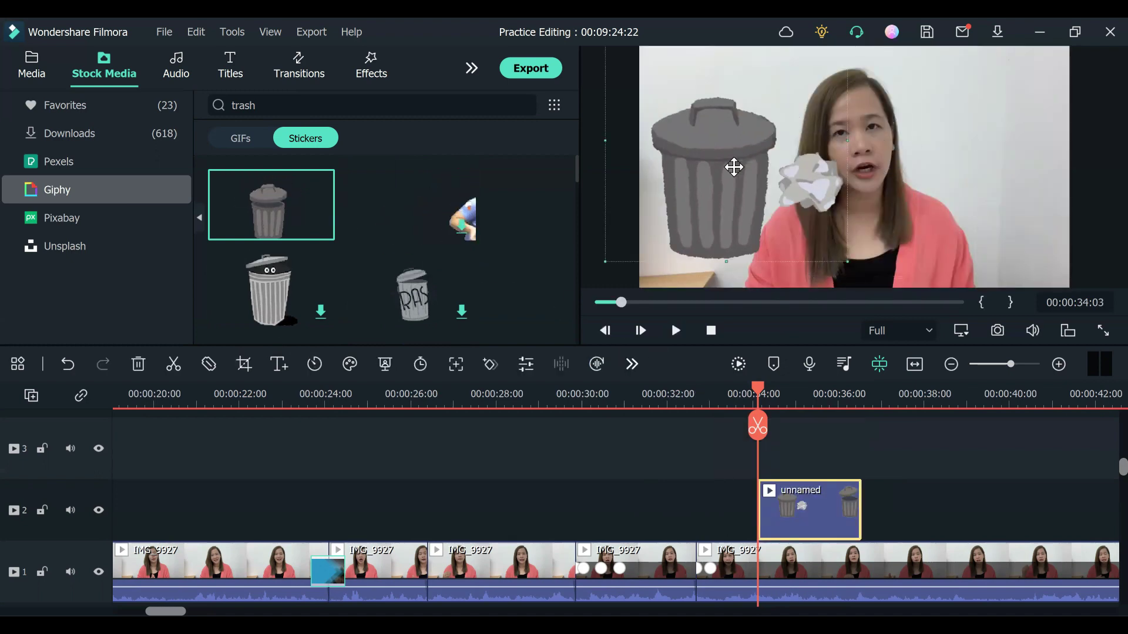
{"action": "left_click_drag", "start_coordinate": [861, 279], "coordinate": [769, 219]}
{"action": "left_click_drag", "start_coordinate": [737, 165], "coordinate": [762, 218]}
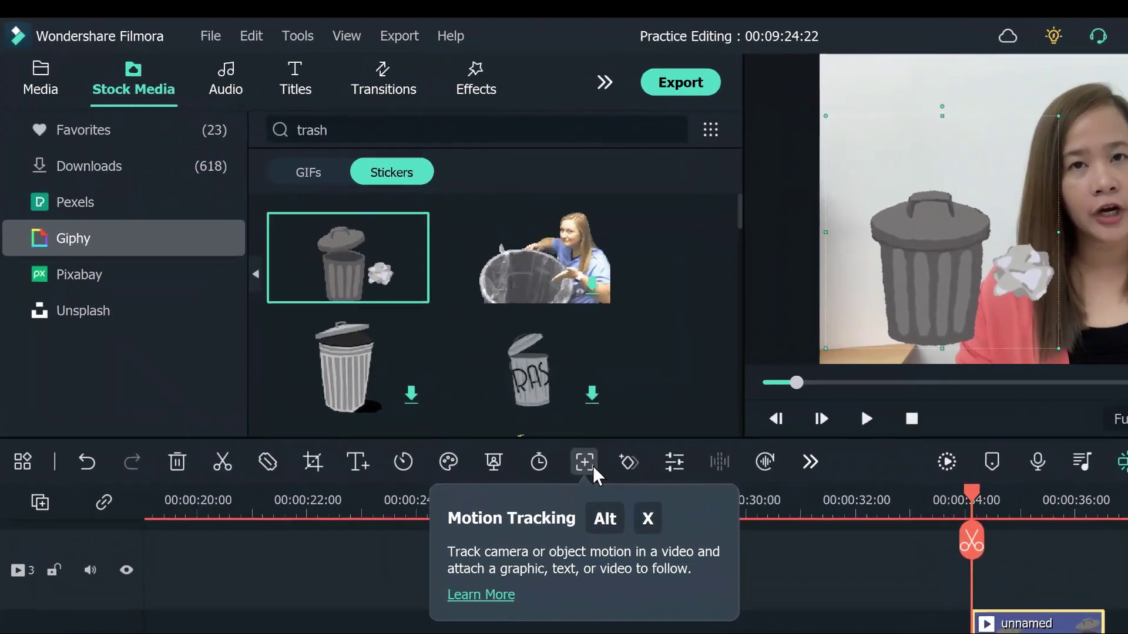
Enable Motion Tracking on the trash-can clip, enlarge the tracking box around the crumpled paper ball and apply it
{"action": "left_click", "coordinate": [554, 439]}
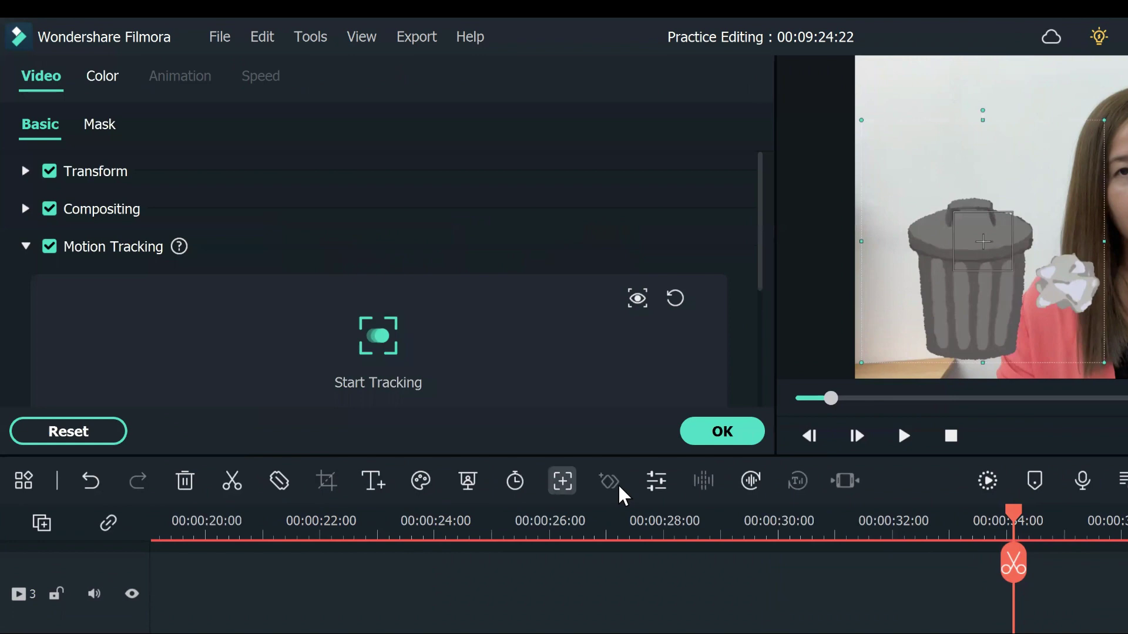
{"action": "left_click", "coordinate": [1000, 262]}
{"action": "left_click_drag", "start_coordinate": [1029, 259], "coordinate": [1056, 290]}
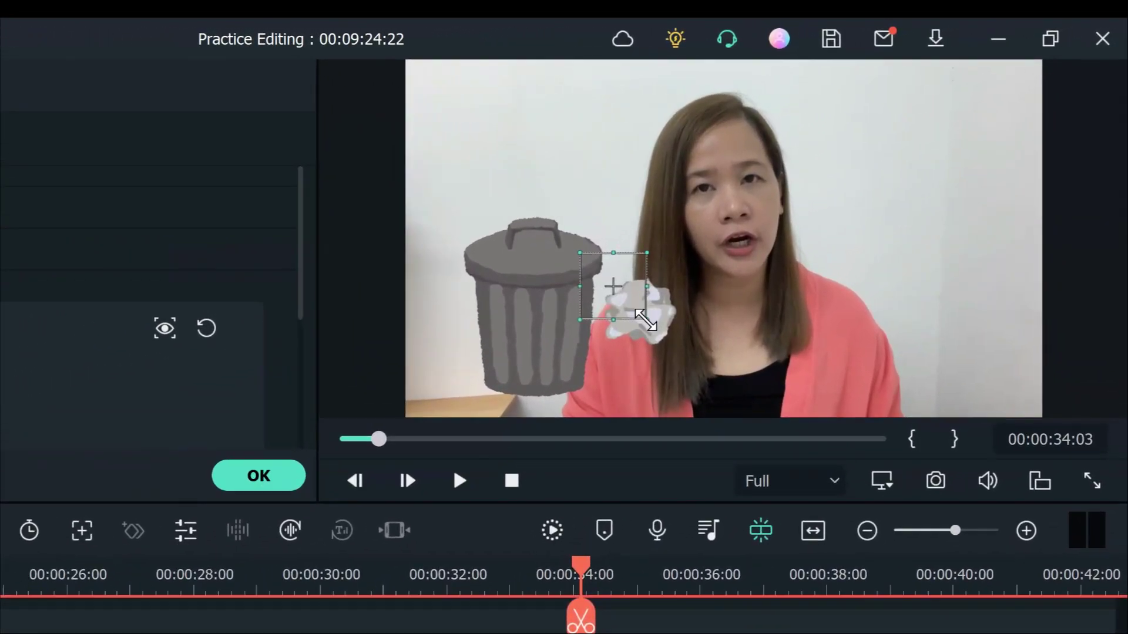
{"action": "left_click_drag", "start_coordinate": [708, 282], "coordinate": [740, 305]}
{"action": "left_click_drag", "start_coordinate": [684, 346], "coordinate": [677, 339]}
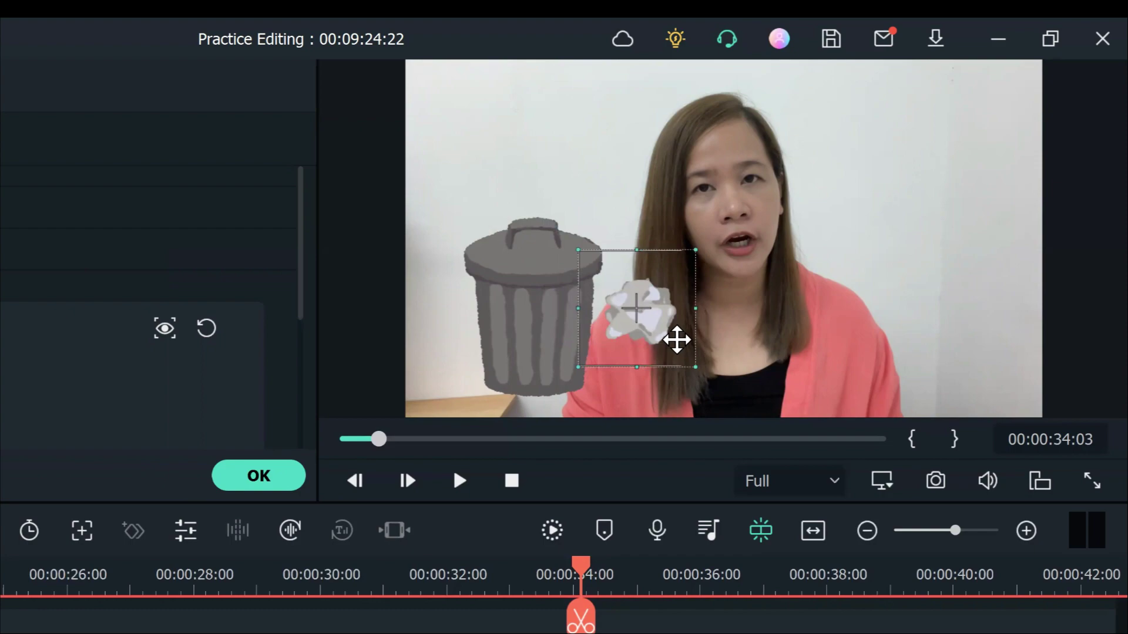
{"action": "left_click", "coordinate": [262, 483]}
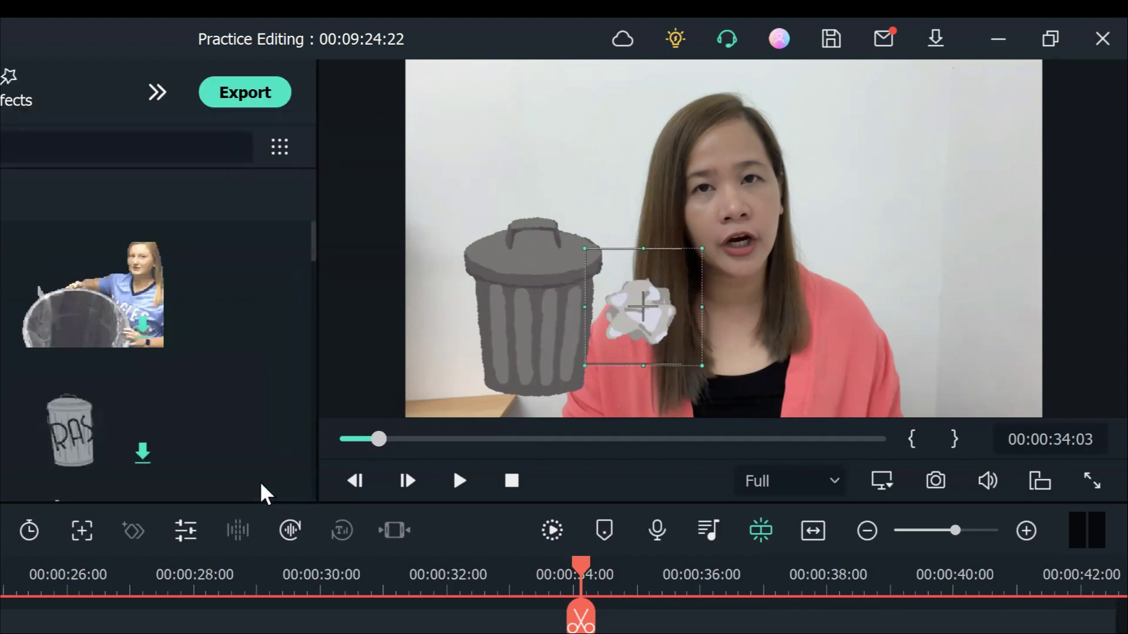
{"action": "left_click", "coordinate": [757, 453]}
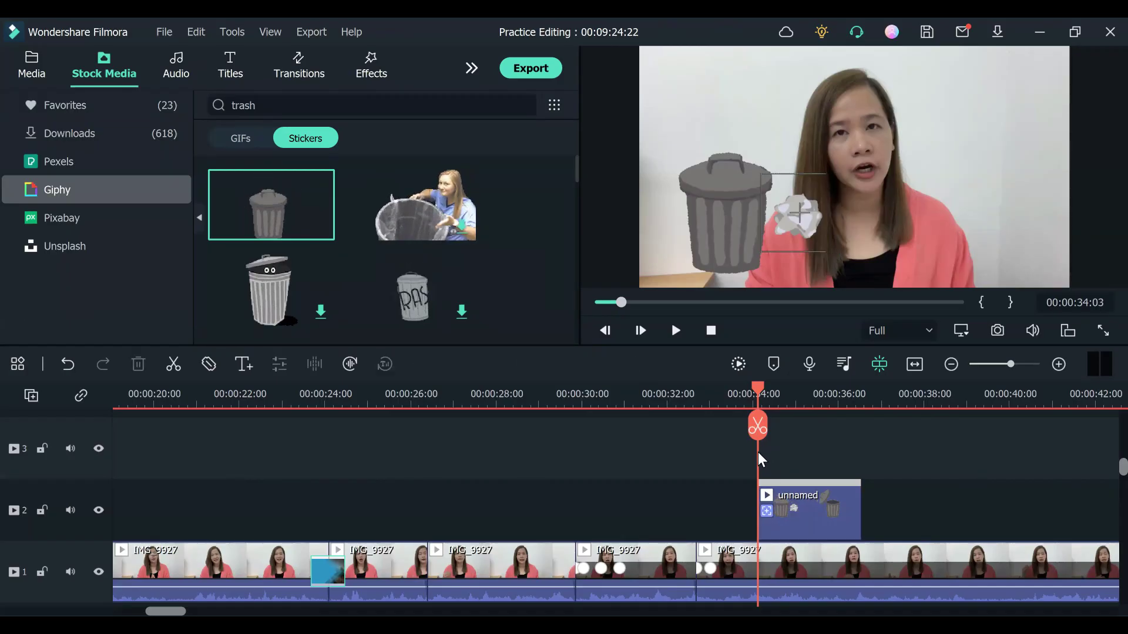
Place the Freelancing for Beginners image on video track 3 at 00:00:34:03, above the trash-can clip
{"action": "left_click", "coordinate": [40, 59]}
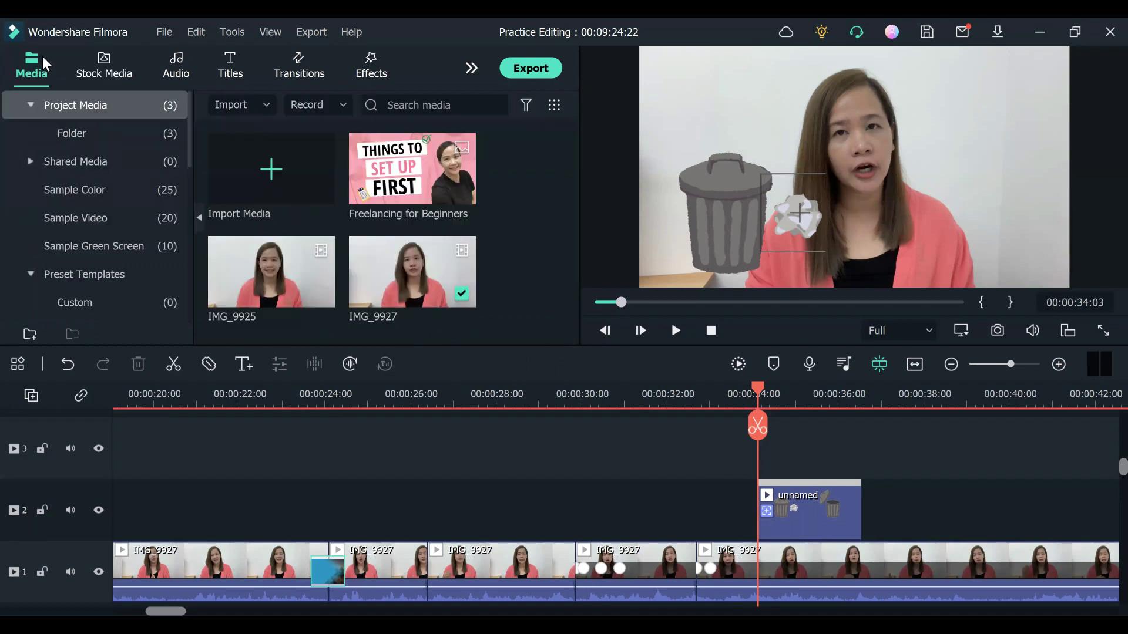
{"action": "left_click", "coordinate": [427, 179]}
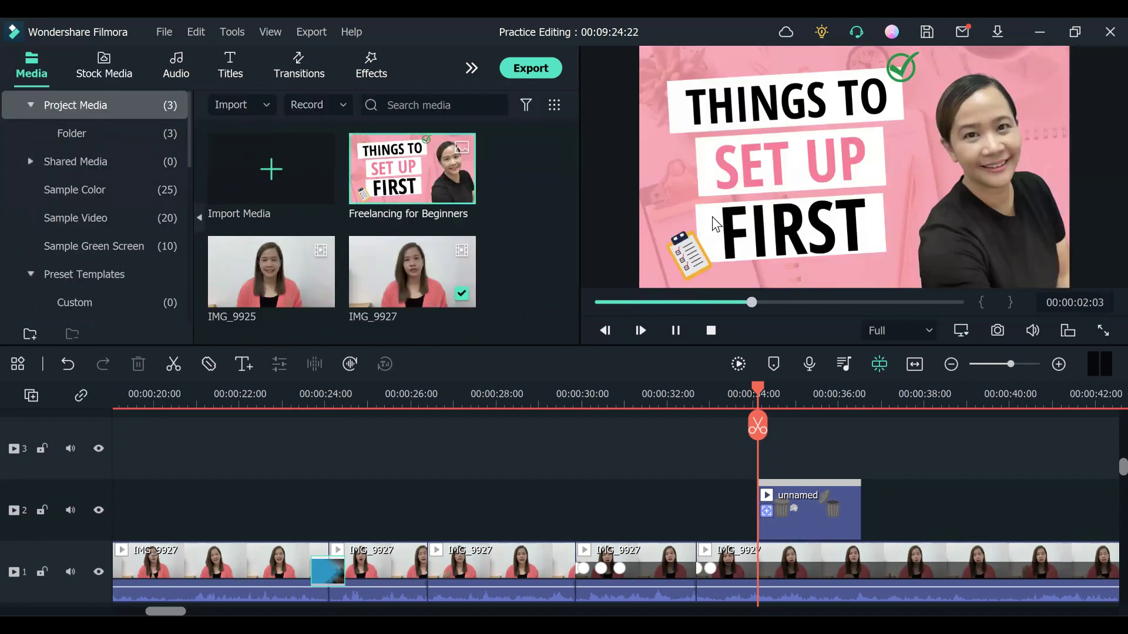
{"action": "left_click_drag", "start_coordinate": [405, 197], "coordinate": [768, 472]}
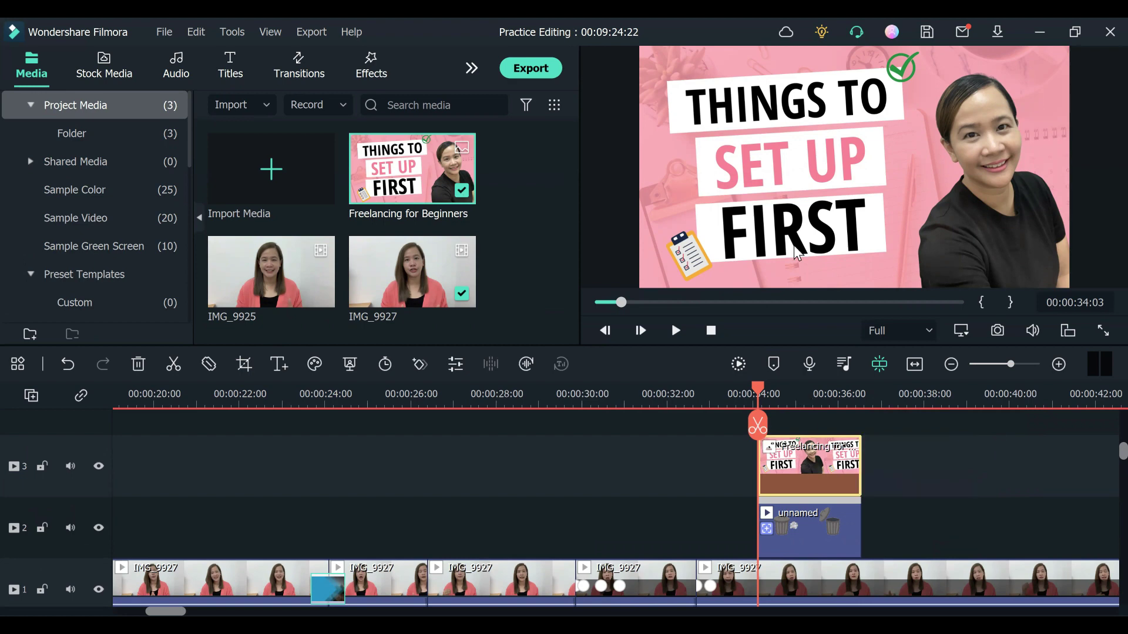
Scale the Freelancing for Beginners image down and position it over the paper ball so the ball is covered
{"action": "left_click", "coordinate": [785, 232]}
{"action": "left_click_drag", "start_coordinate": [639, 286], "coordinate": [889, 148]}
{"action": "left_click_drag", "start_coordinate": [941, 79], "coordinate": [728, 178]}
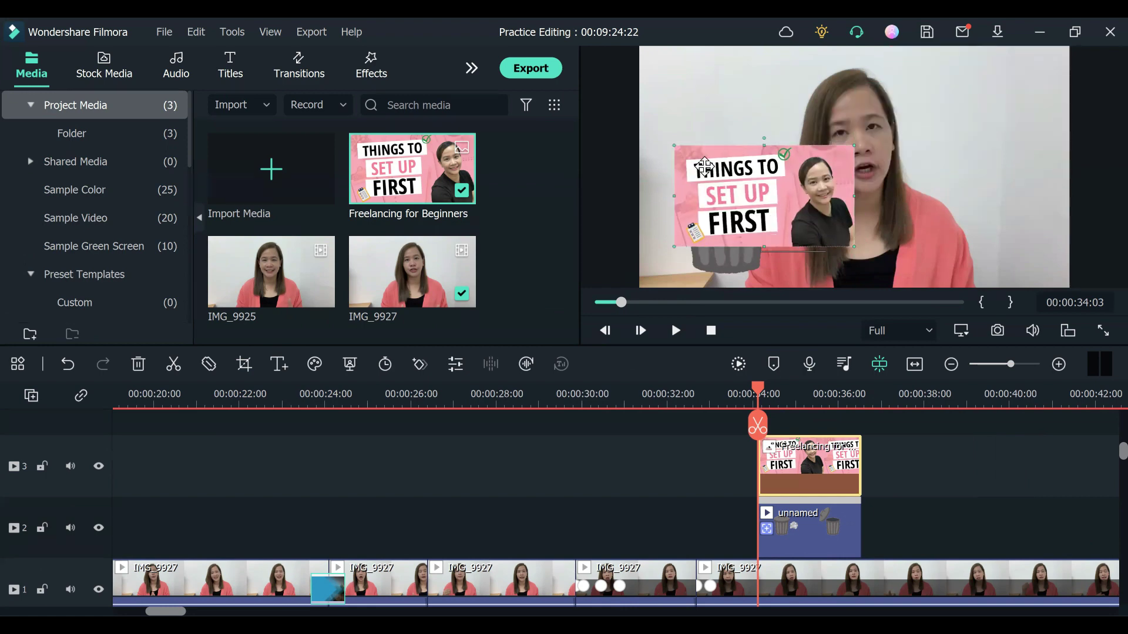
{"action": "left_click_drag", "start_coordinate": [674, 146], "coordinate": [813, 212]}
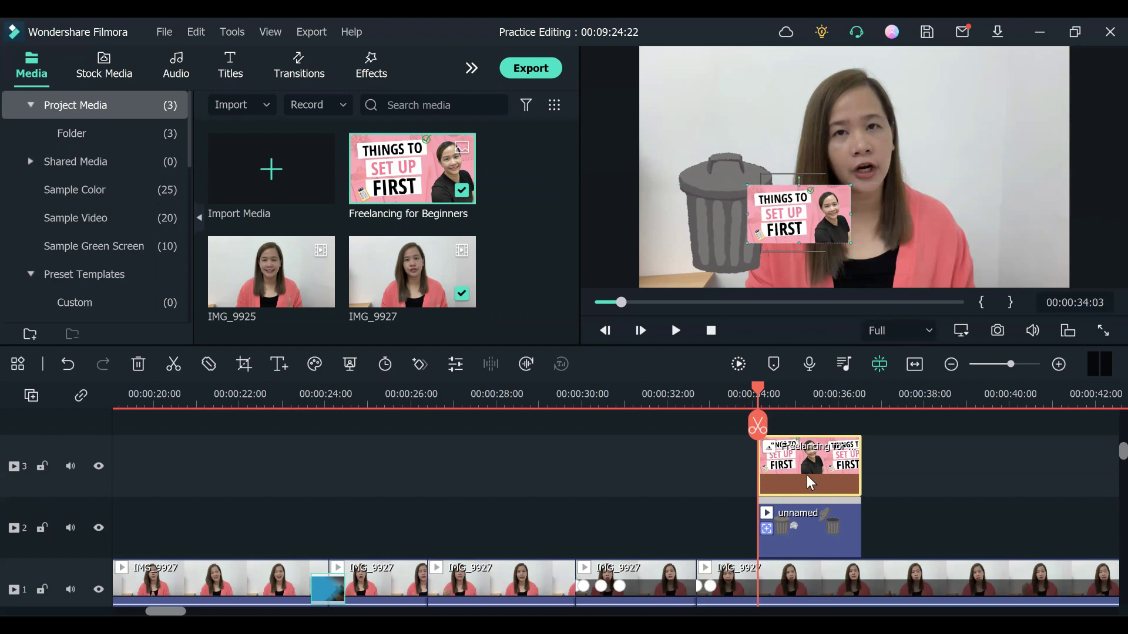
Run motion tracking on the trash-can clip, attach the Freelancing for Beginners image to the tracked motion and apply it
{"action": "left_click", "coordinate": [810, 545]}
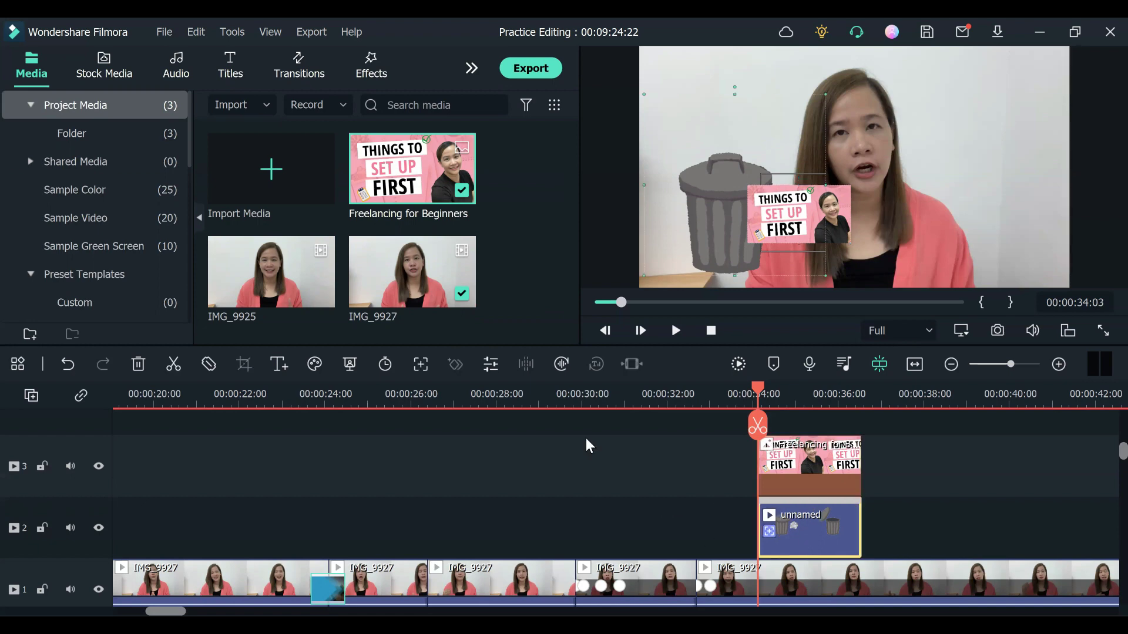
{"action": "left_click", "coordinate": [421, 368]}
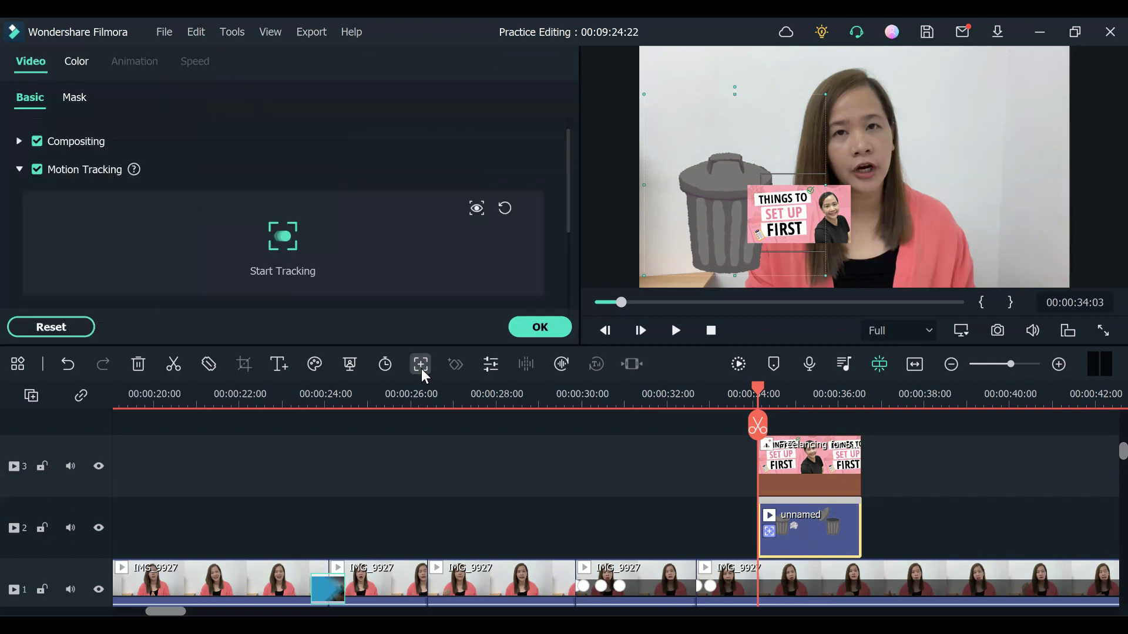
{"action": "left_click", "coordinate": [290, 248]}
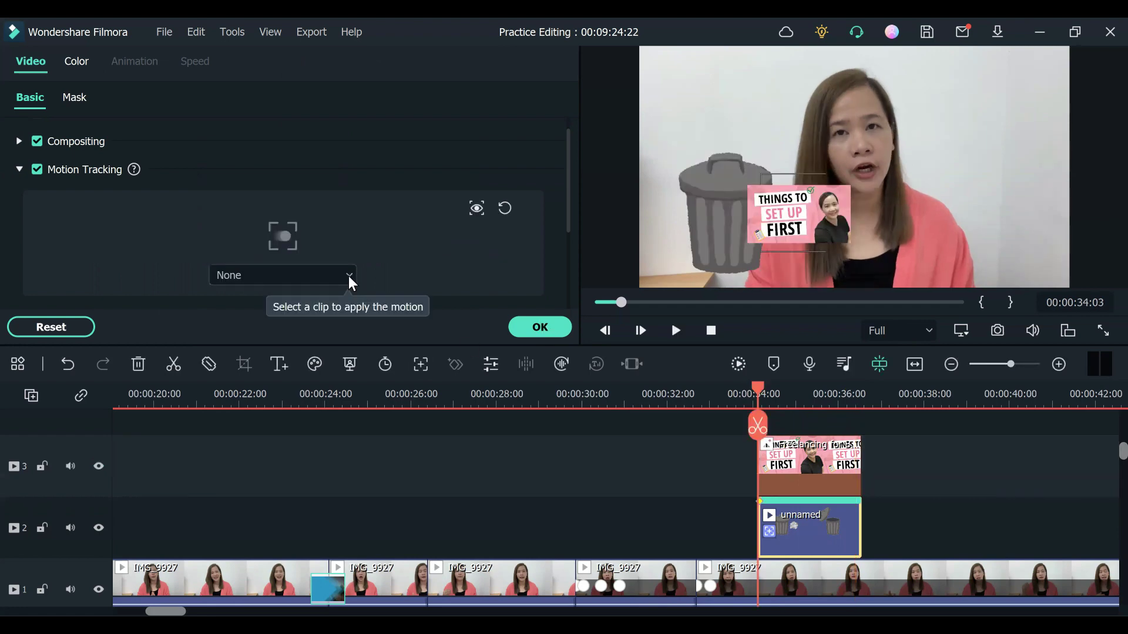
{"action": "left_click", "coordinate": [348, 276]}
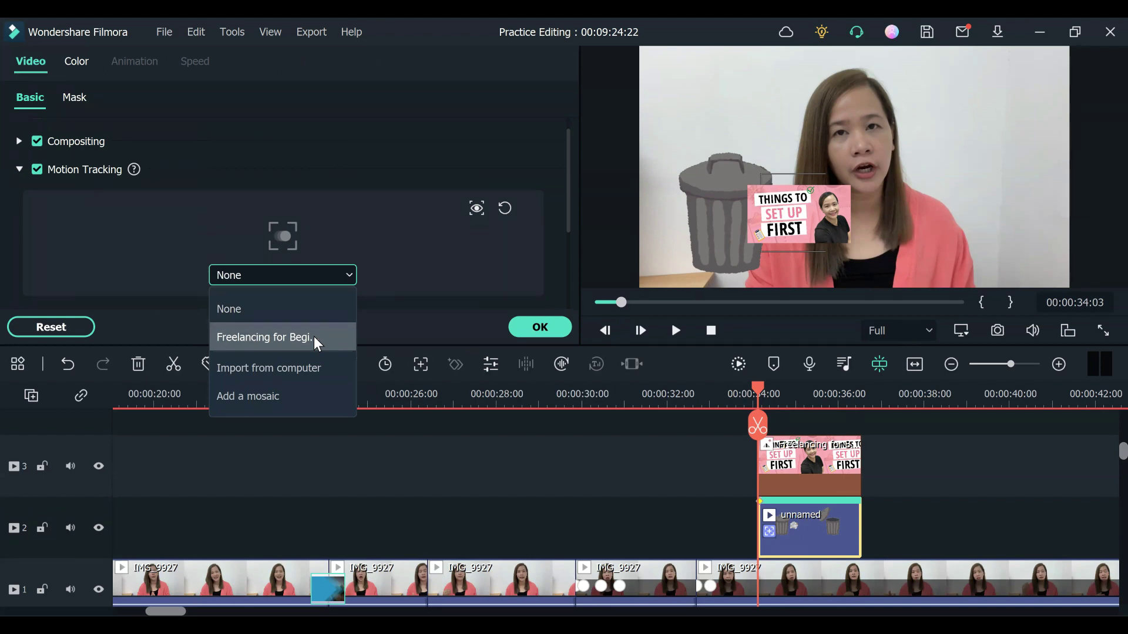
{"action": "left_click", "coordinate": [314, 336]}
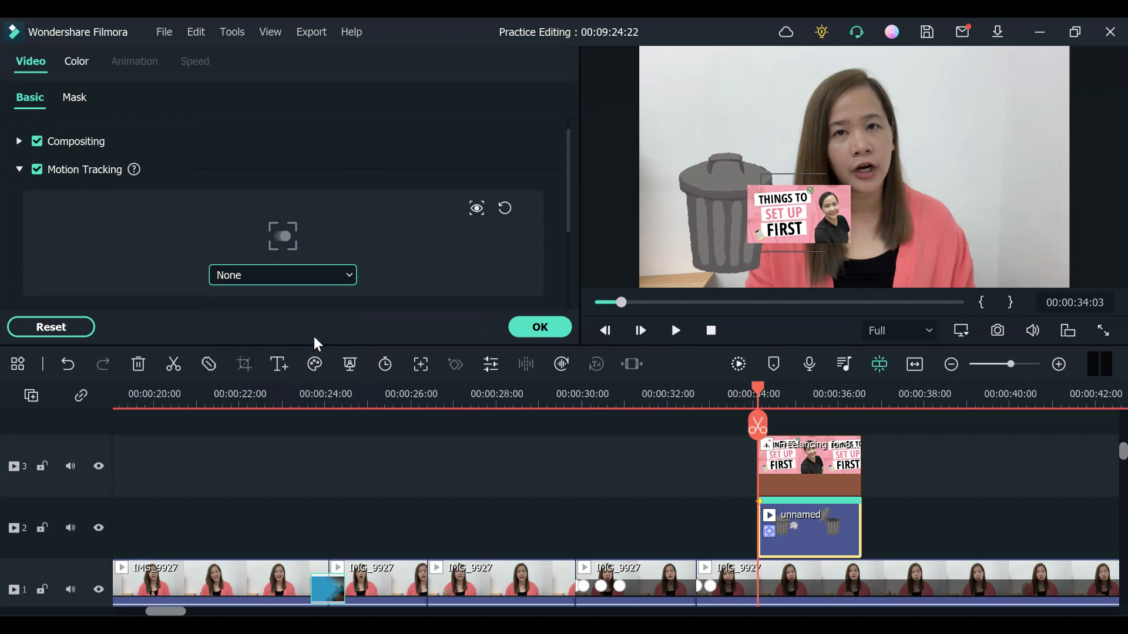
{"action": "left_click", "coordinate": [541, 328]}
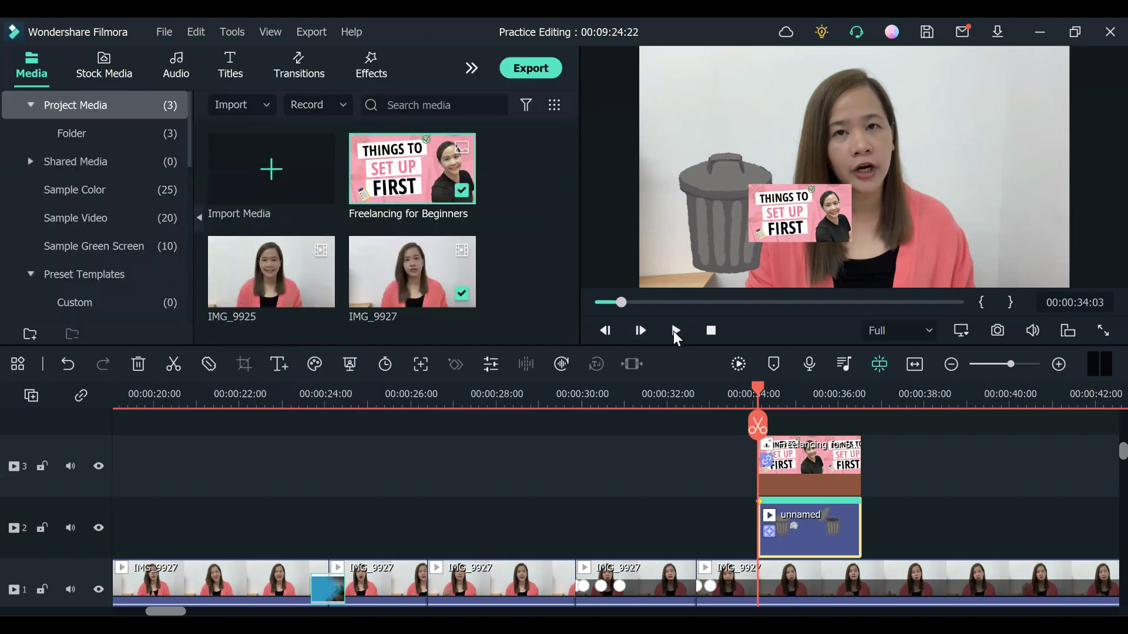
Play the tracked overlay and shorten the Freelancing for Beginners image to end at about 00:00:35:05, as it enters the can
{"action": "left_click", "coordinate": [675, 330]}
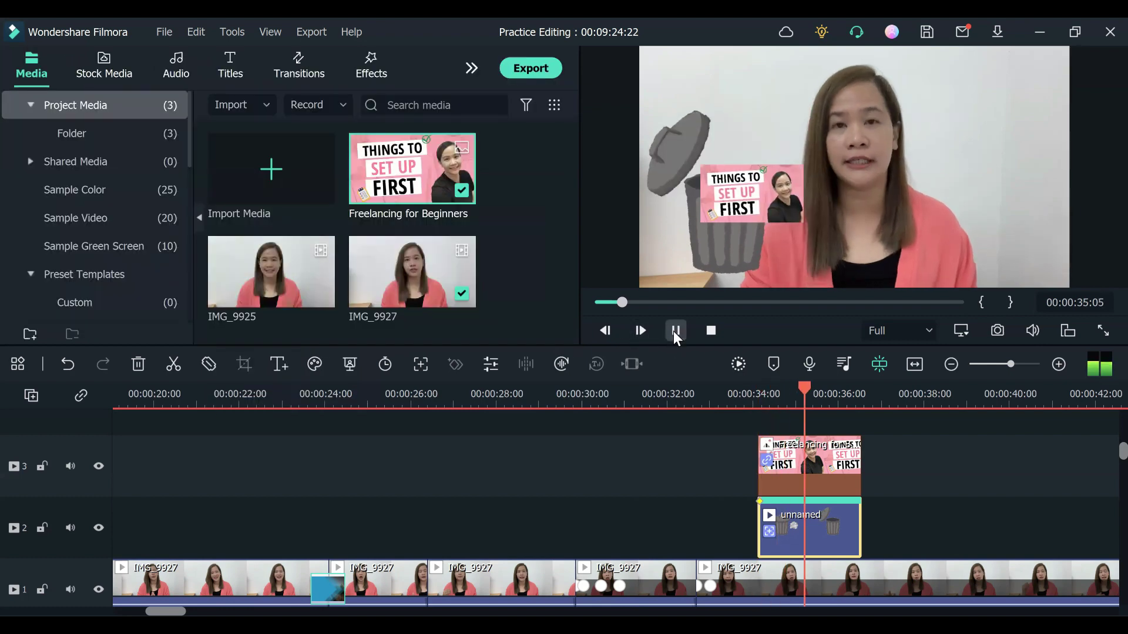
{"action": "left_click", "coordinate": [676, 330]}
{"action": "left_click_drag", "start_coordinate": [839, 396], "coordinate": [796, 395]}
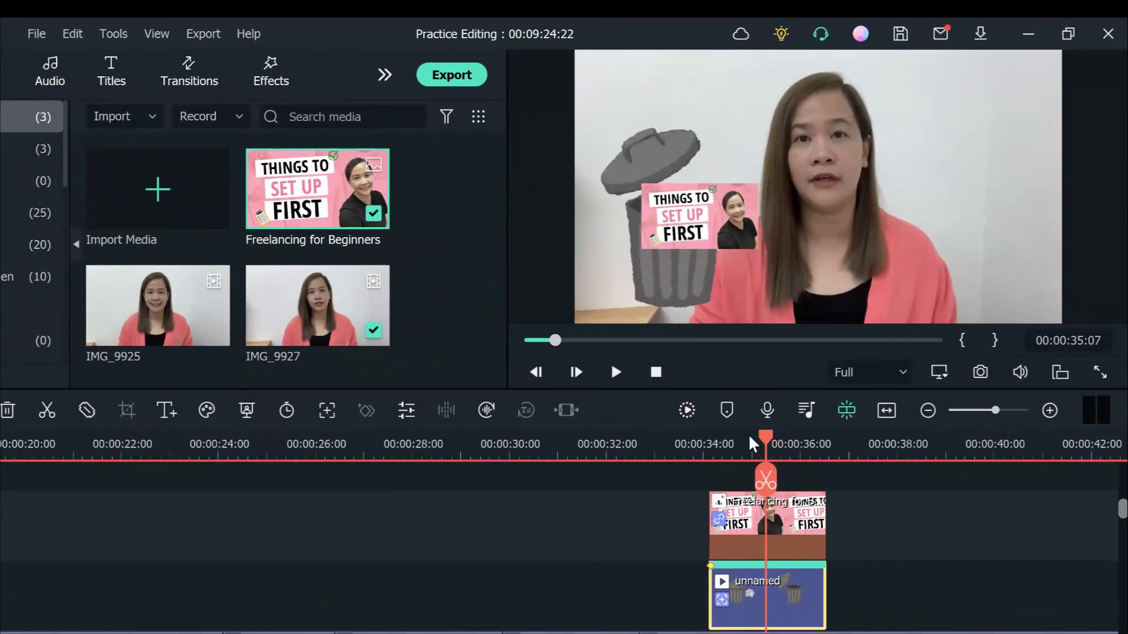
{"action": "left_click_drag", "start_coordinate": [752, 445], "coordinate": [746, 444]}
{"action": "left_click_drag", "start_coordinate": [753, 442], "coordinate": [759, 440]}
{"action": "left_click_drag", "start_coordinate": [258, 476], "coordinate": [227, 476]}
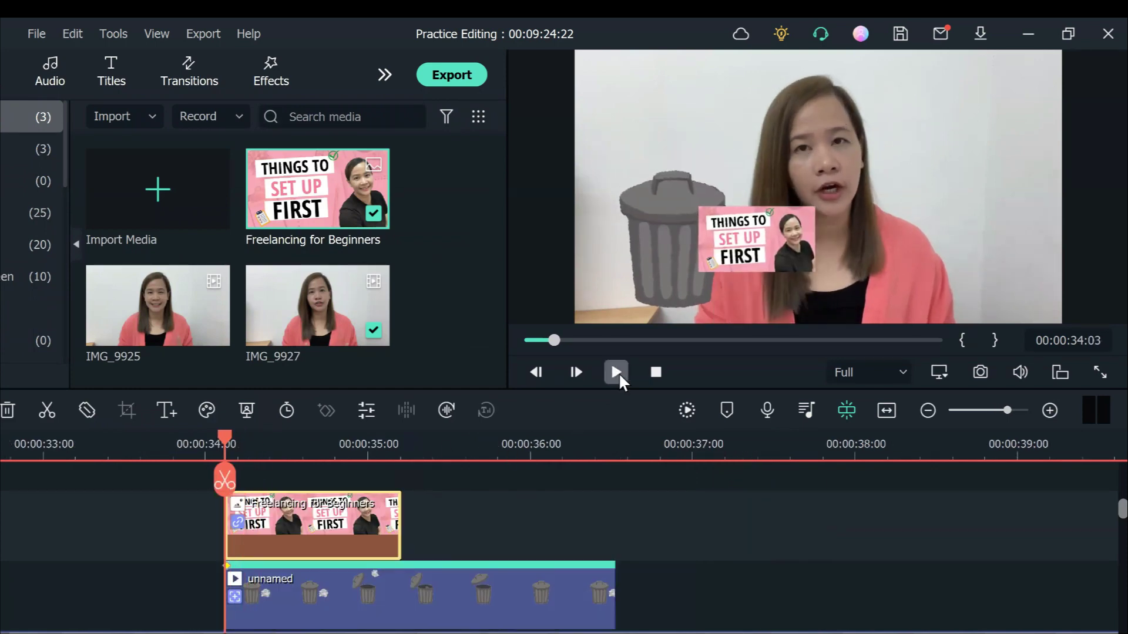
Play the section from 00:00:34:03 and trim the end of the Freelancing for Beginners image to 00:00:35:04
{"action": "left_click", "coordinate": [617, 372]}
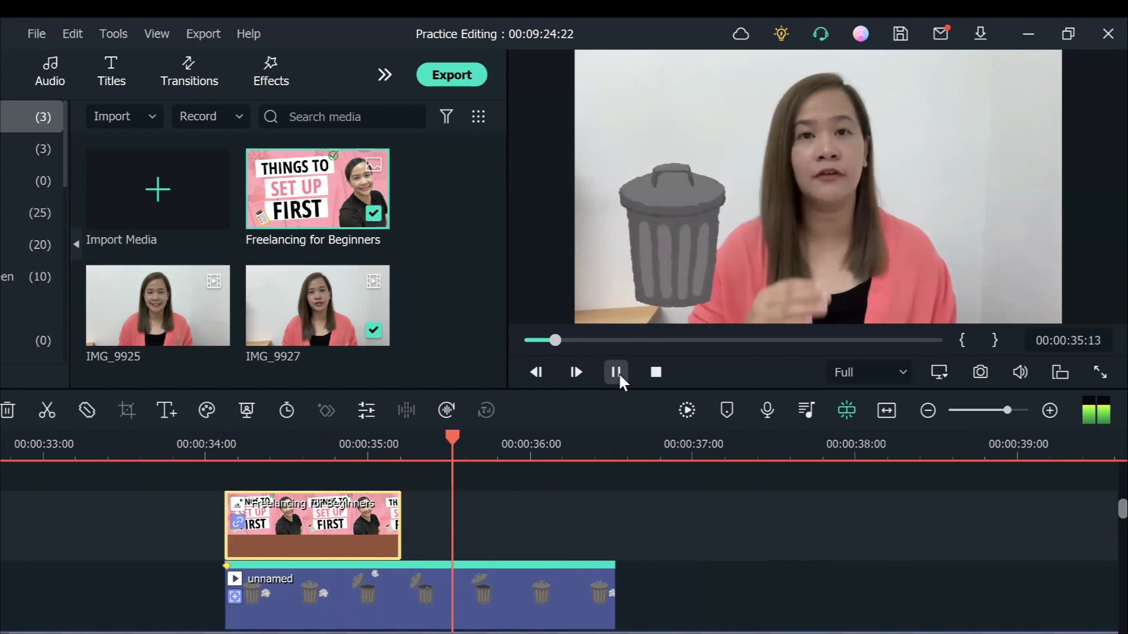
{"action": "left_click", "coordinate": [617, 372]}
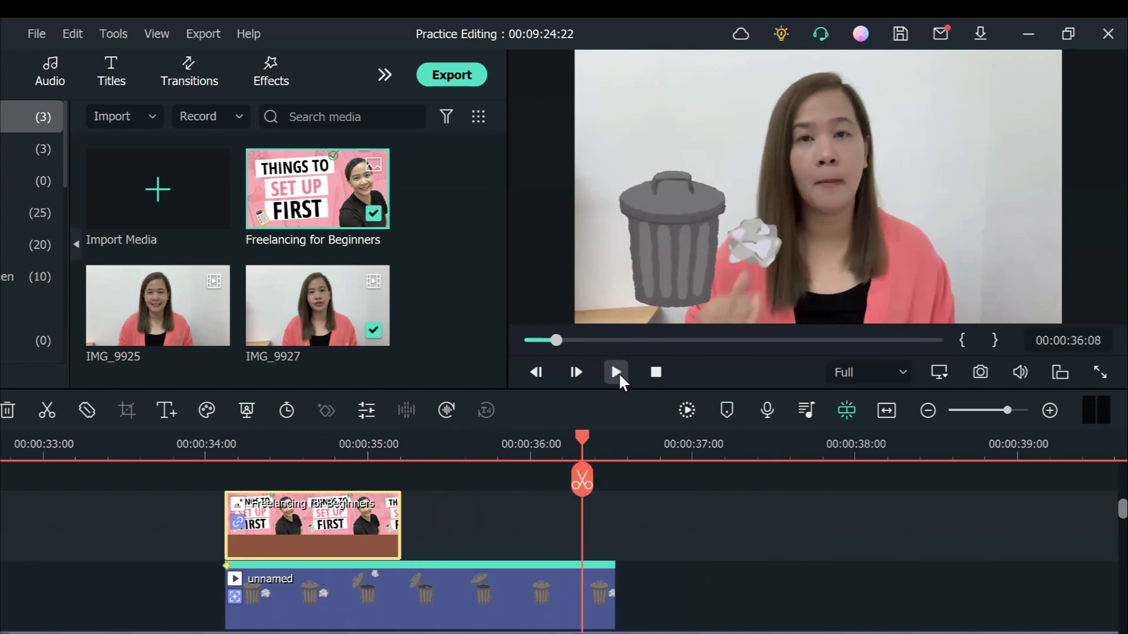
{"action": "left_click_drag", "start_coordinate": [579, 445], "coordinate": [397, 482]}
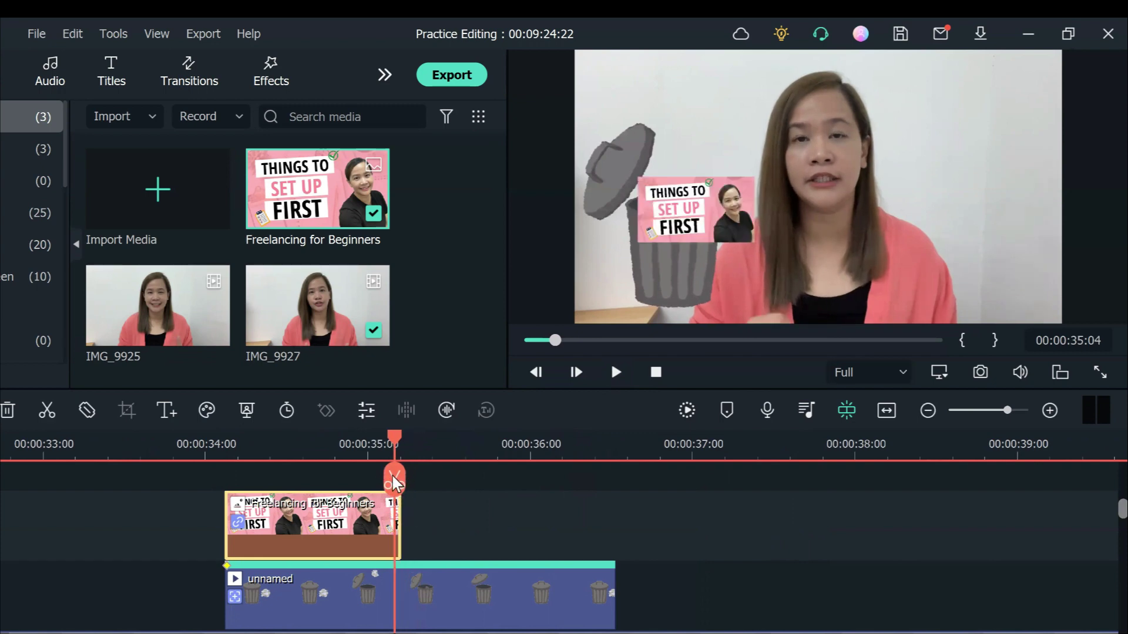
{"action": "left_click", "coordinate": [396, 481]}
Replay the image dropping into the trash can, including the full movement from 00:00:34:03, and return the playhead before the overlays
{"action": "left_click_drag", "start_coordinate": [393, 444], "coordinate": [361, 445]}
{"action": "left_click", "coordinate": [616, 371]}
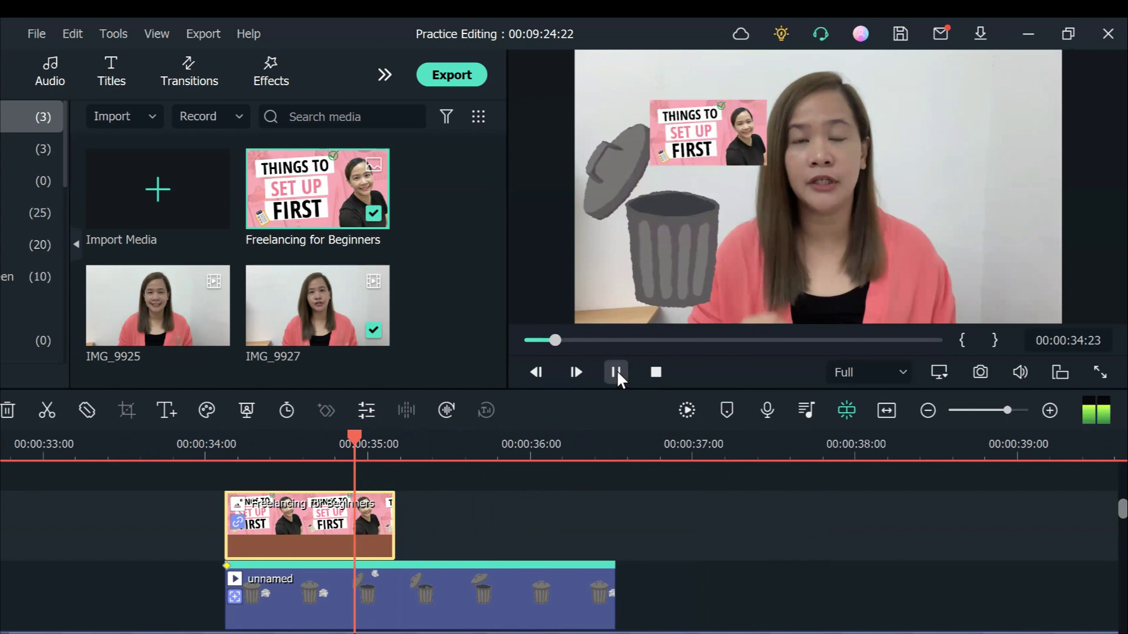
{"action": "left_click", "coordinate": [618, 371]}
{"action": "left_click_drag", "start_coordinate": [531, 436], "coordinate": [225, 491]}
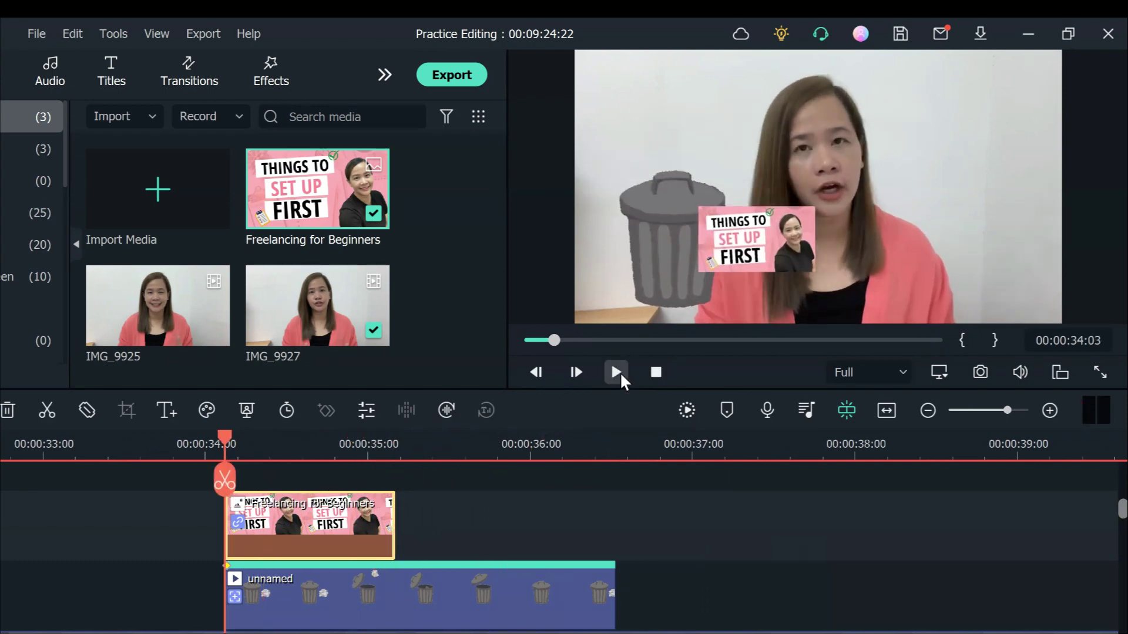
{"action": "left_click", "coordinate": [616, 372]}
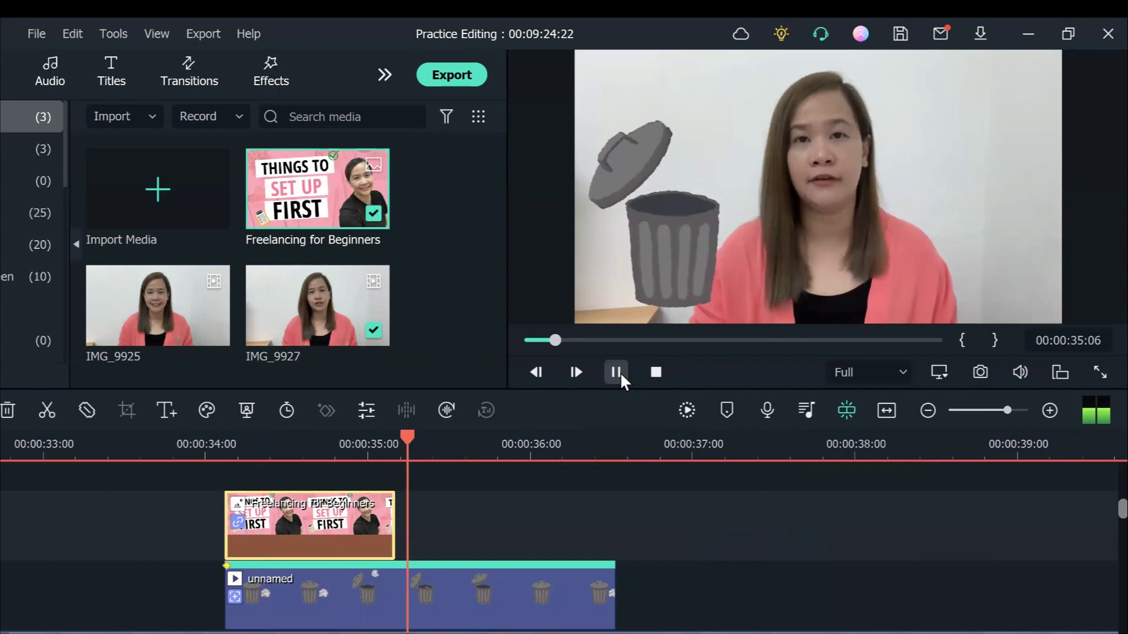
{"action": "left_click", "coordinate": [620, 372]}
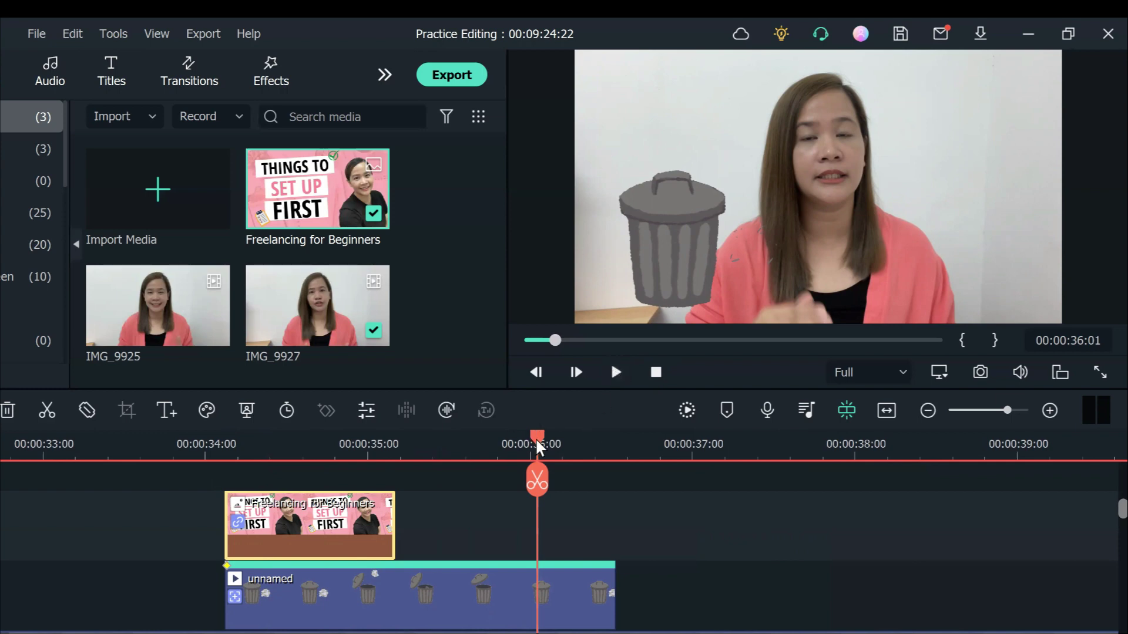
{"action": "left_click_drag", "start_coordinate": [538, 447], "coordinate": [167, 487]}
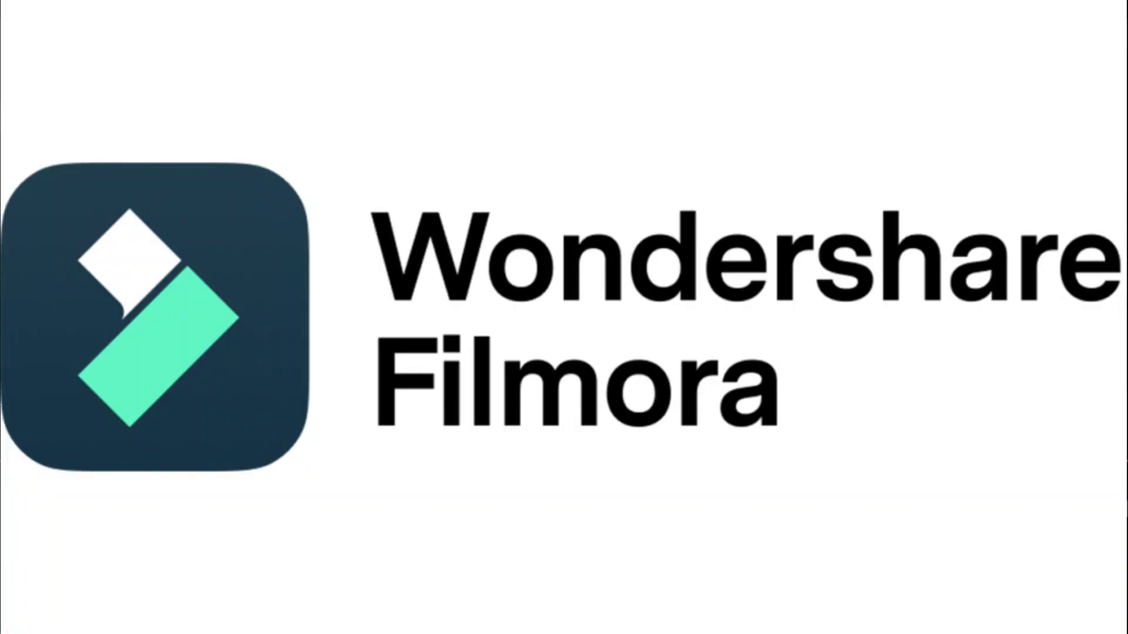